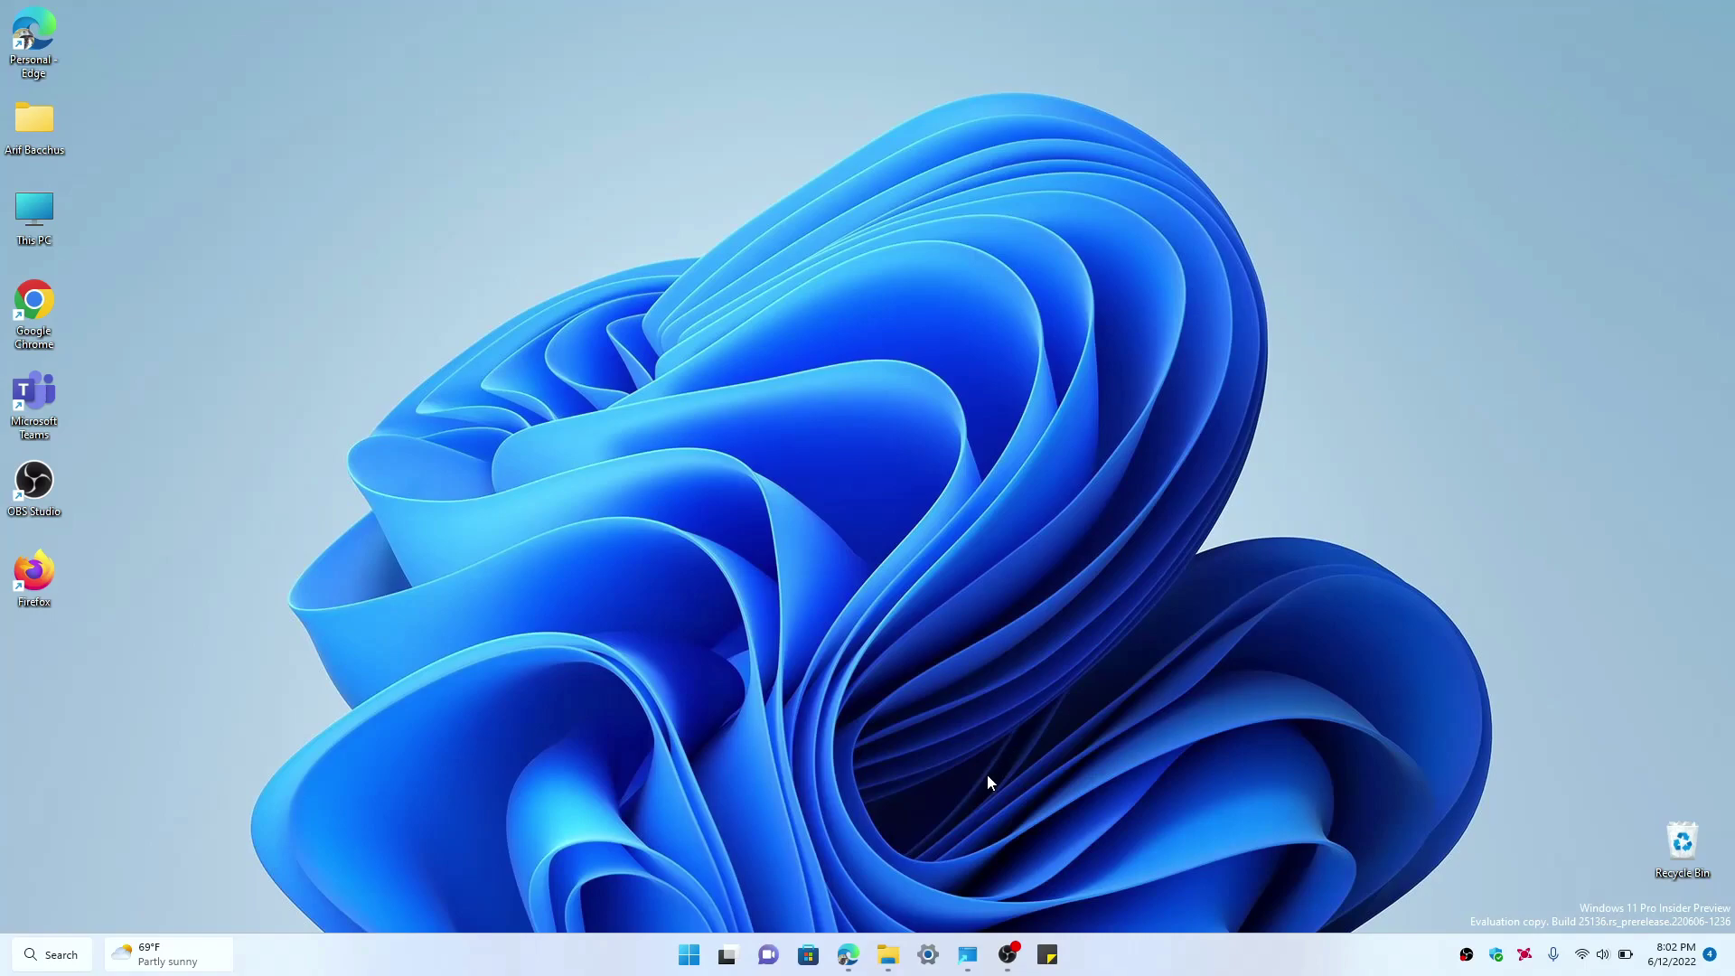
- Open File Explorer Home, then return to the Insider blog and highlight the italic rollout note
{"action": "left_click", "coordinate": [888, 954]}
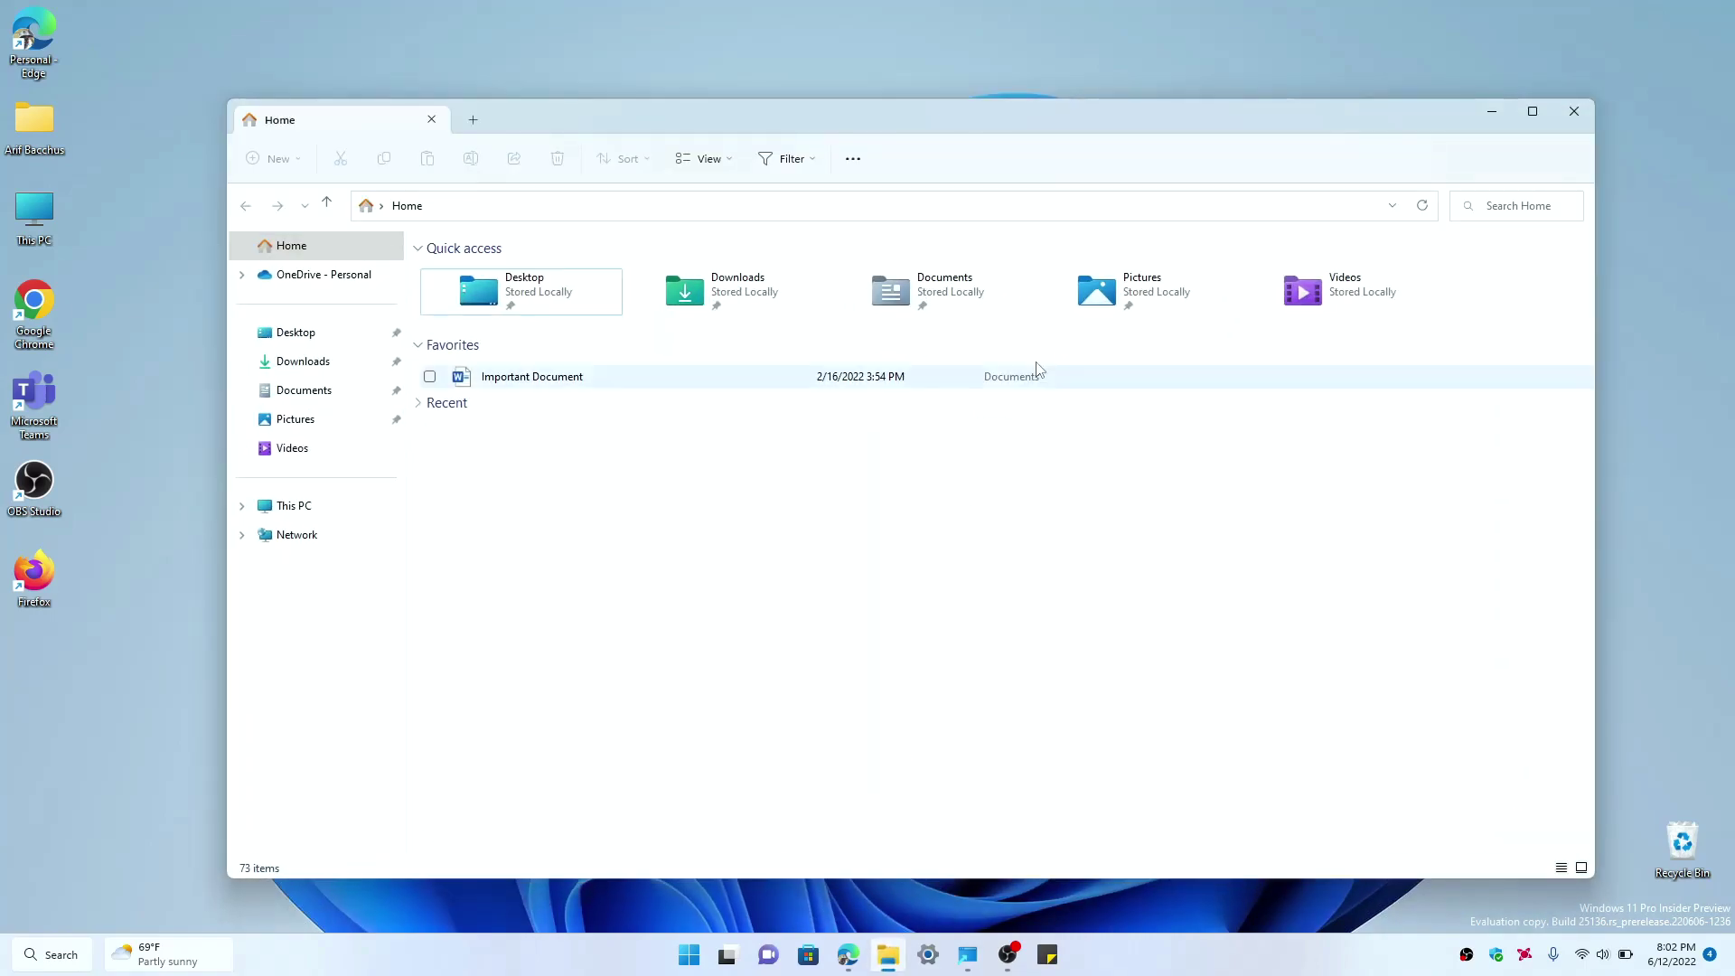
{"action": "left_click", "coordinate": [1492, 113]}
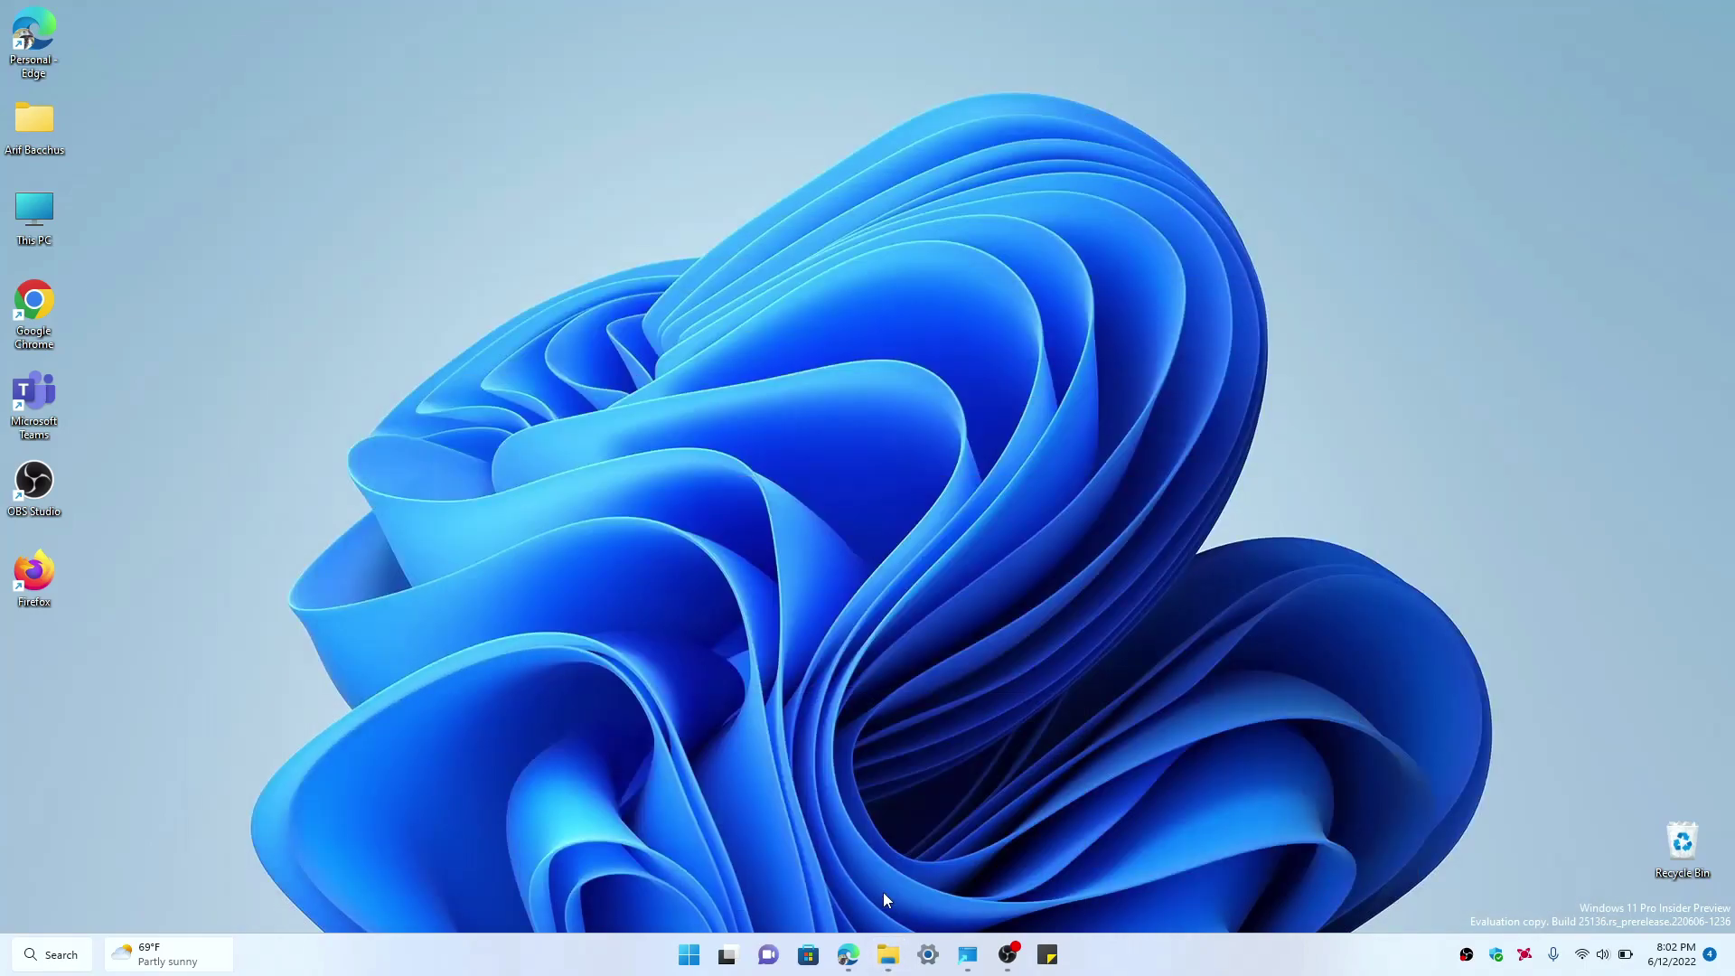
{"action": "left_click", "coordinate": [851, 949]}
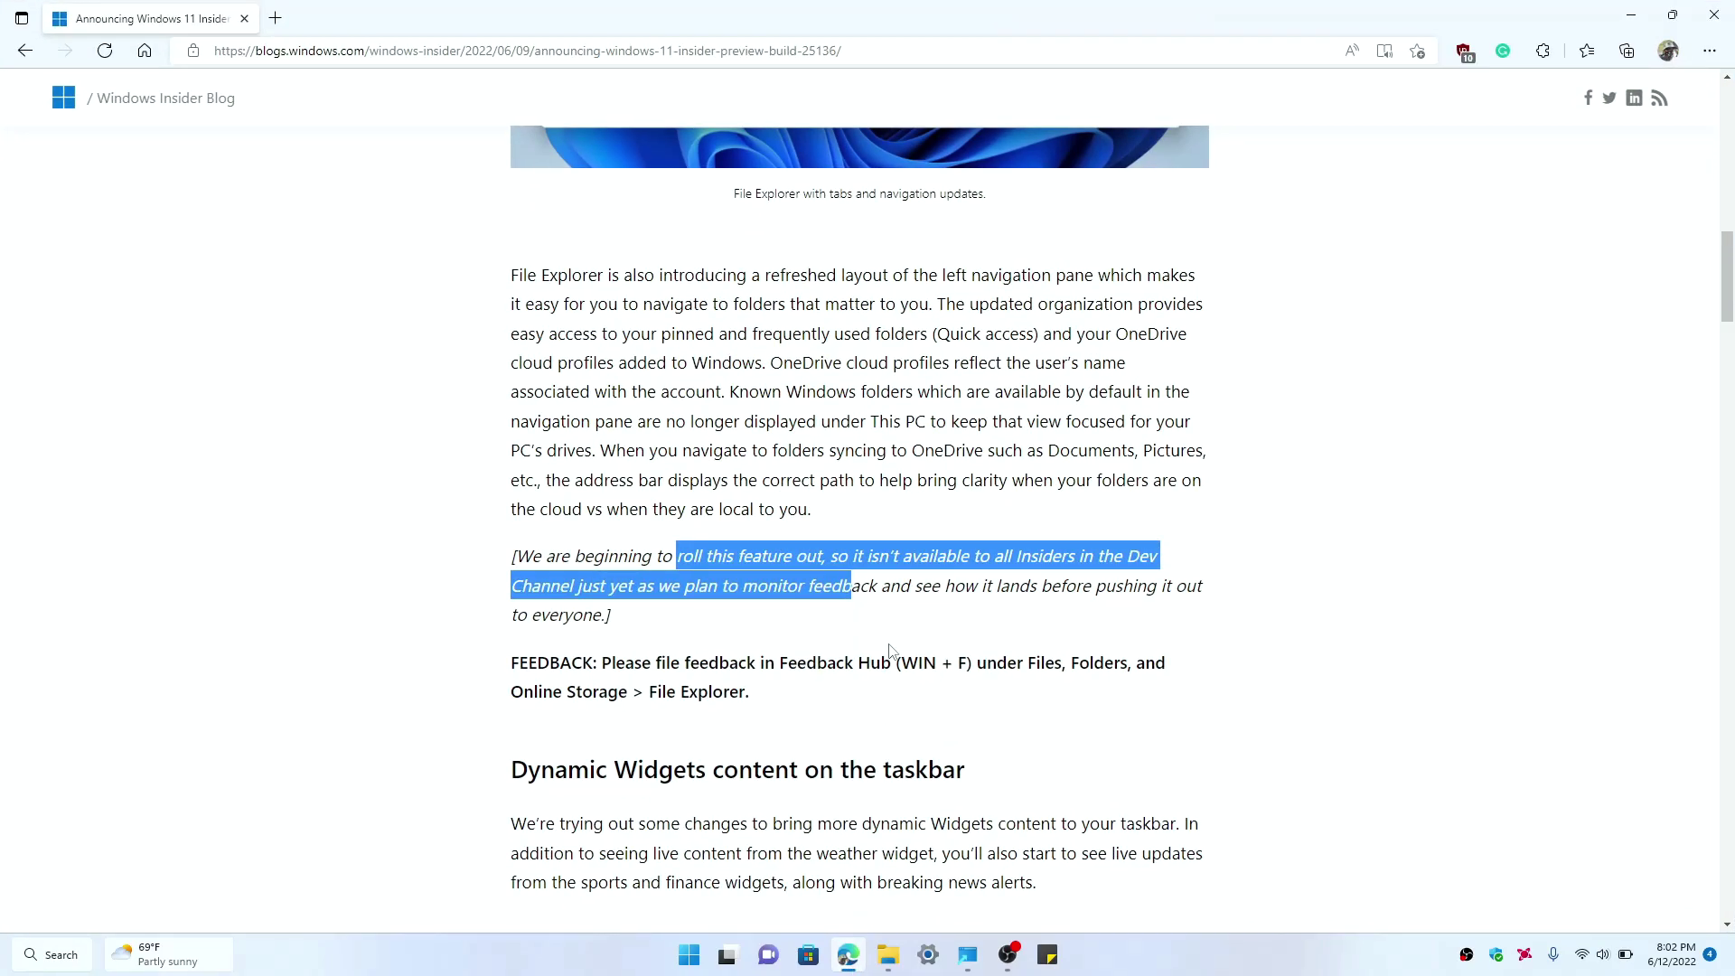
{"action": "left_click", "coordinate": [543, 564]}
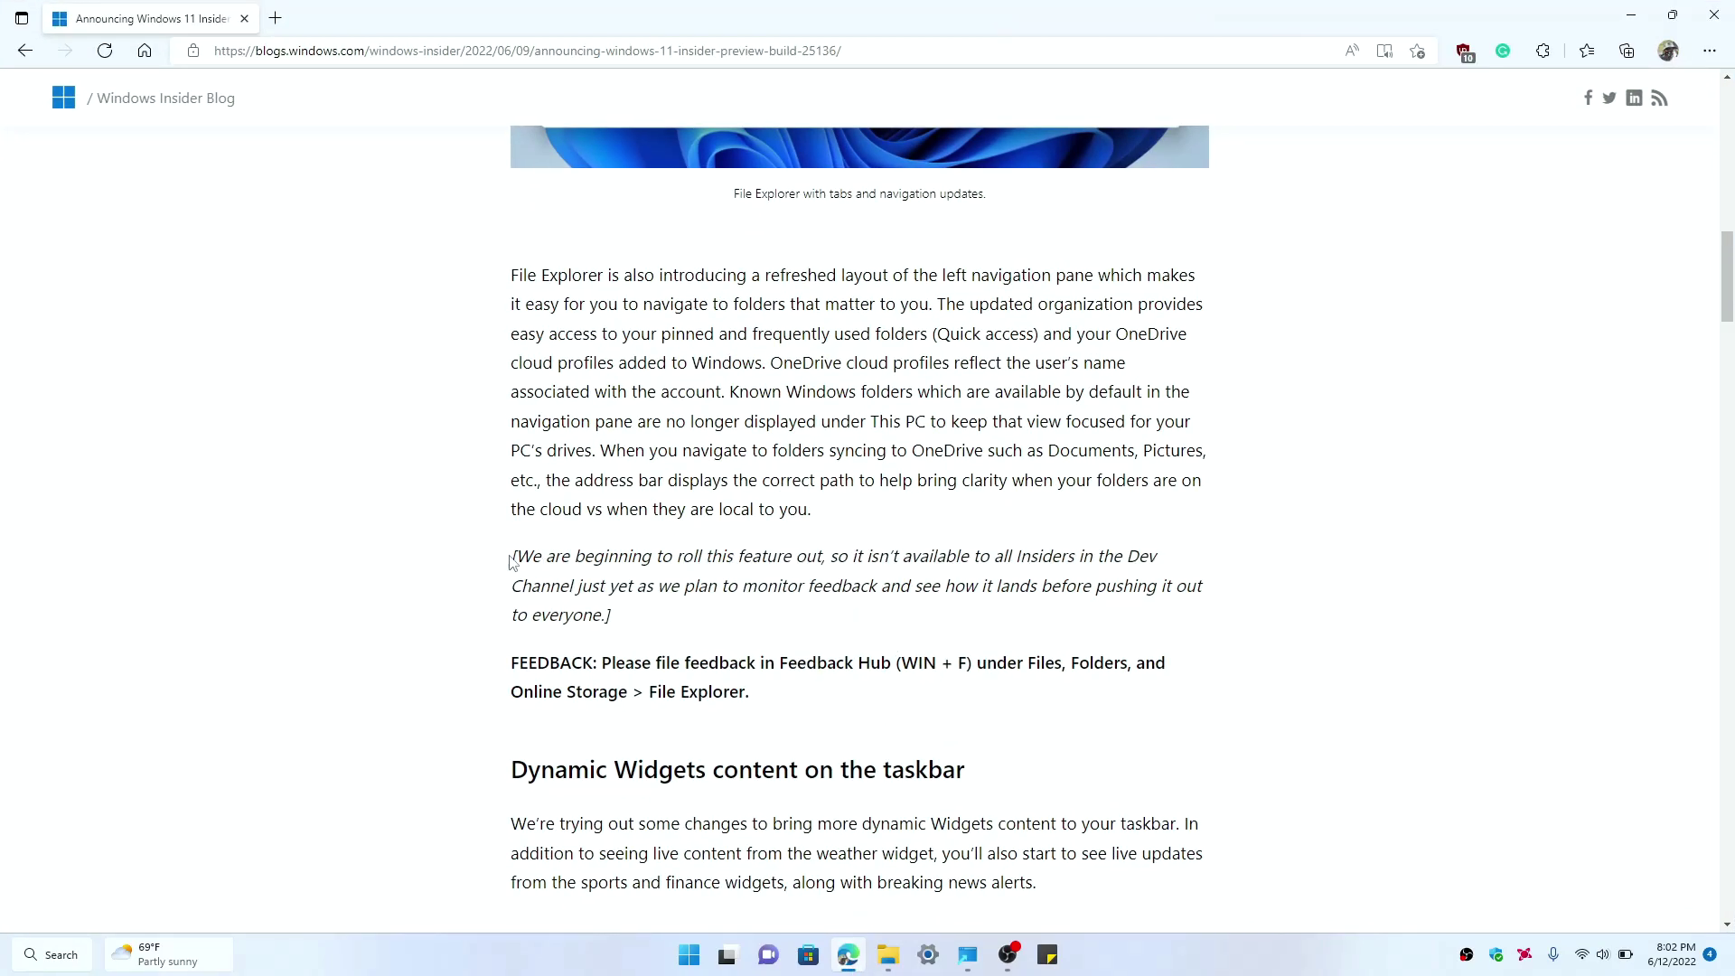
{"action": "left_click_drag", "start_coordinate": [514, 556], "coordinate": [769, 596]}
{"action": "left_click", "coordinate": [794, 566]}
{"action": "left_click", "coordinate": [1145, 558]}
- On the desktop, review the ViVeTool feature codes and Side NavPane label in the sticky note
{"action": "left_click", "coordinate": [1631, 15]}
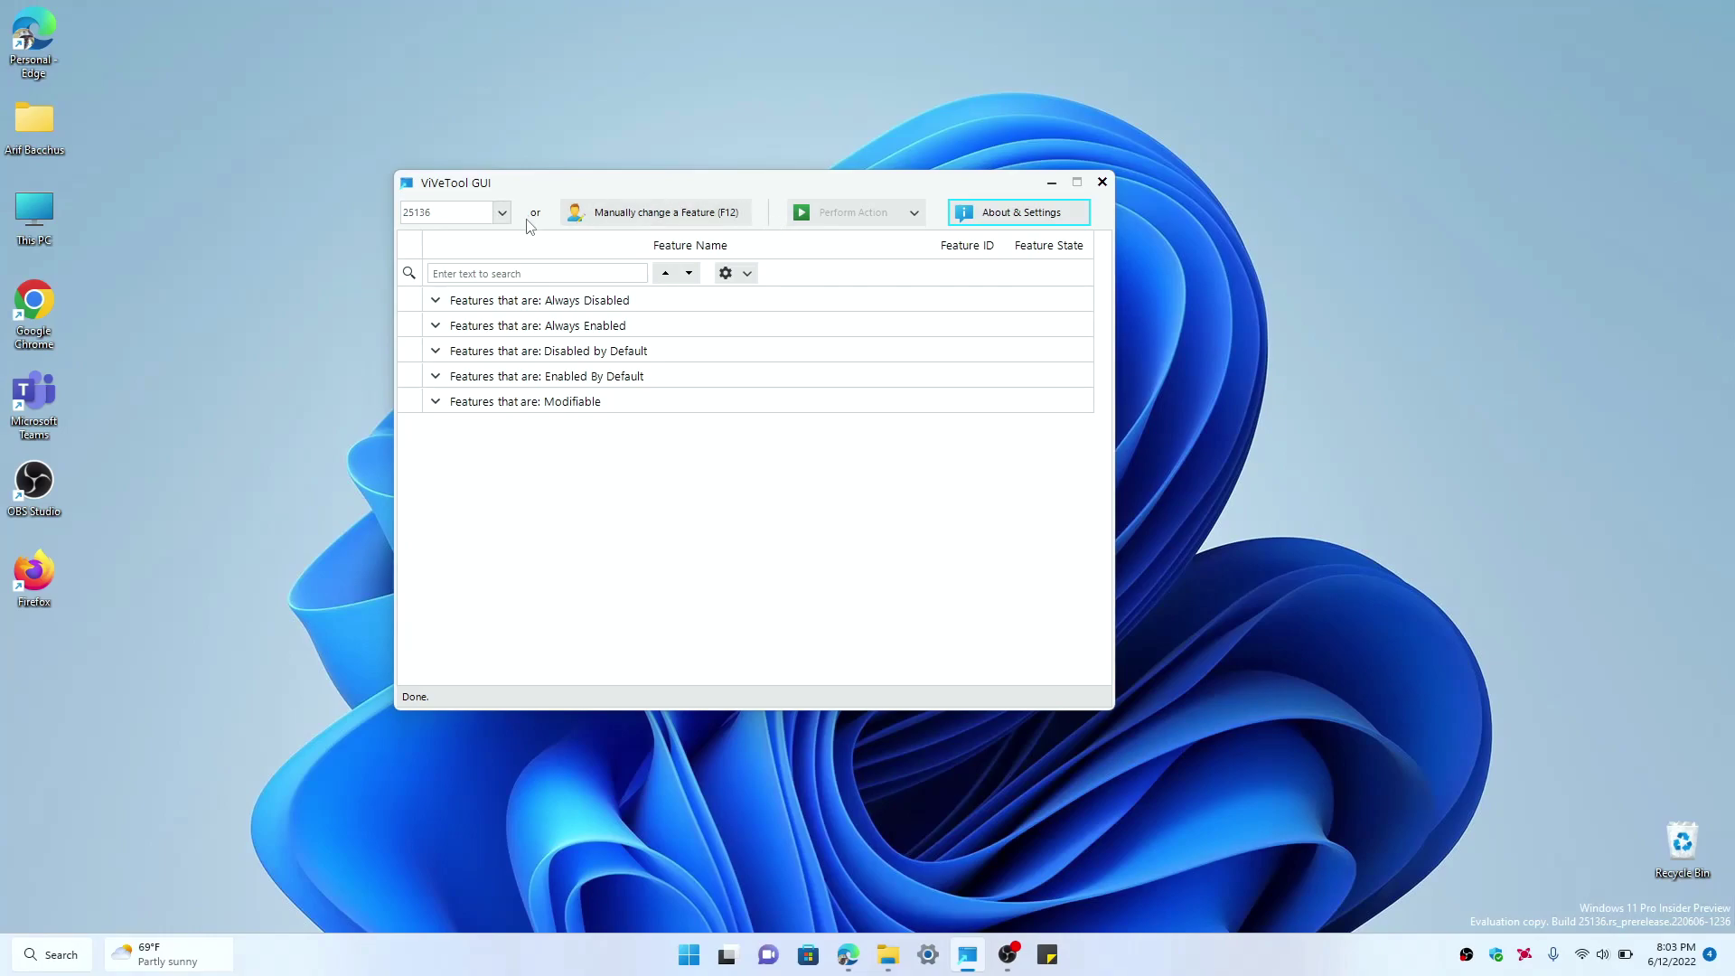
{"action": "left_click_drag", "start_coordinate": [588, 182], "coordinate": [435, 181]}
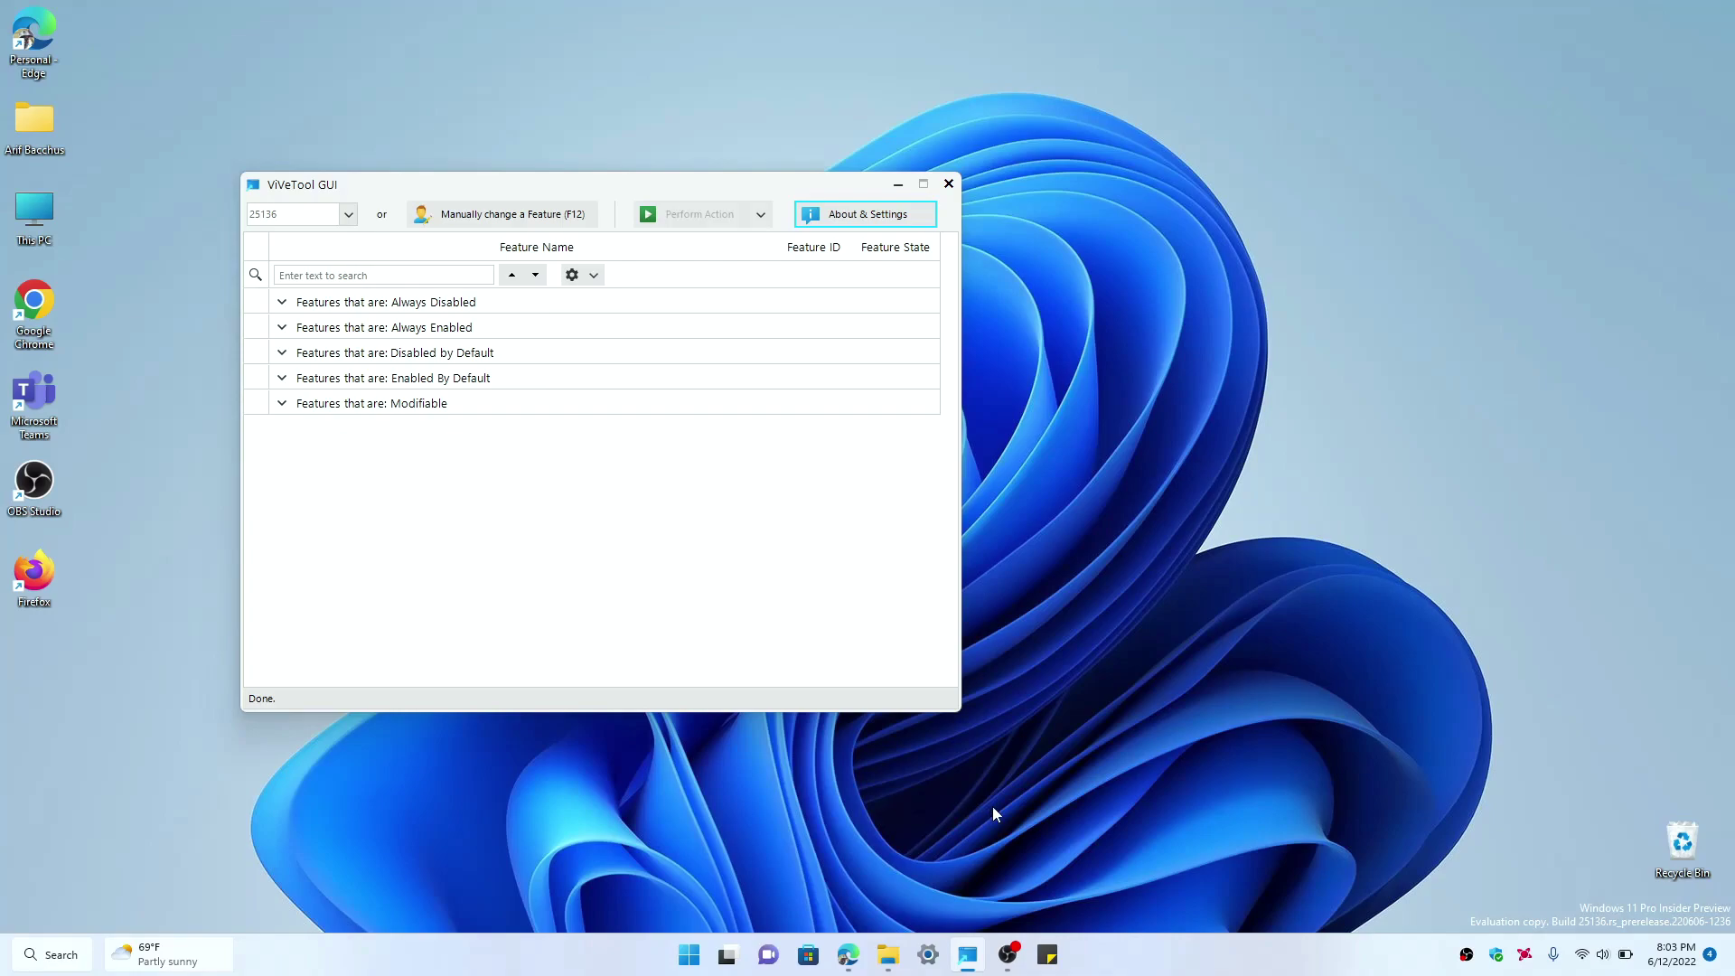
{"action": "left_click", "coordinate": [1048, 955]}
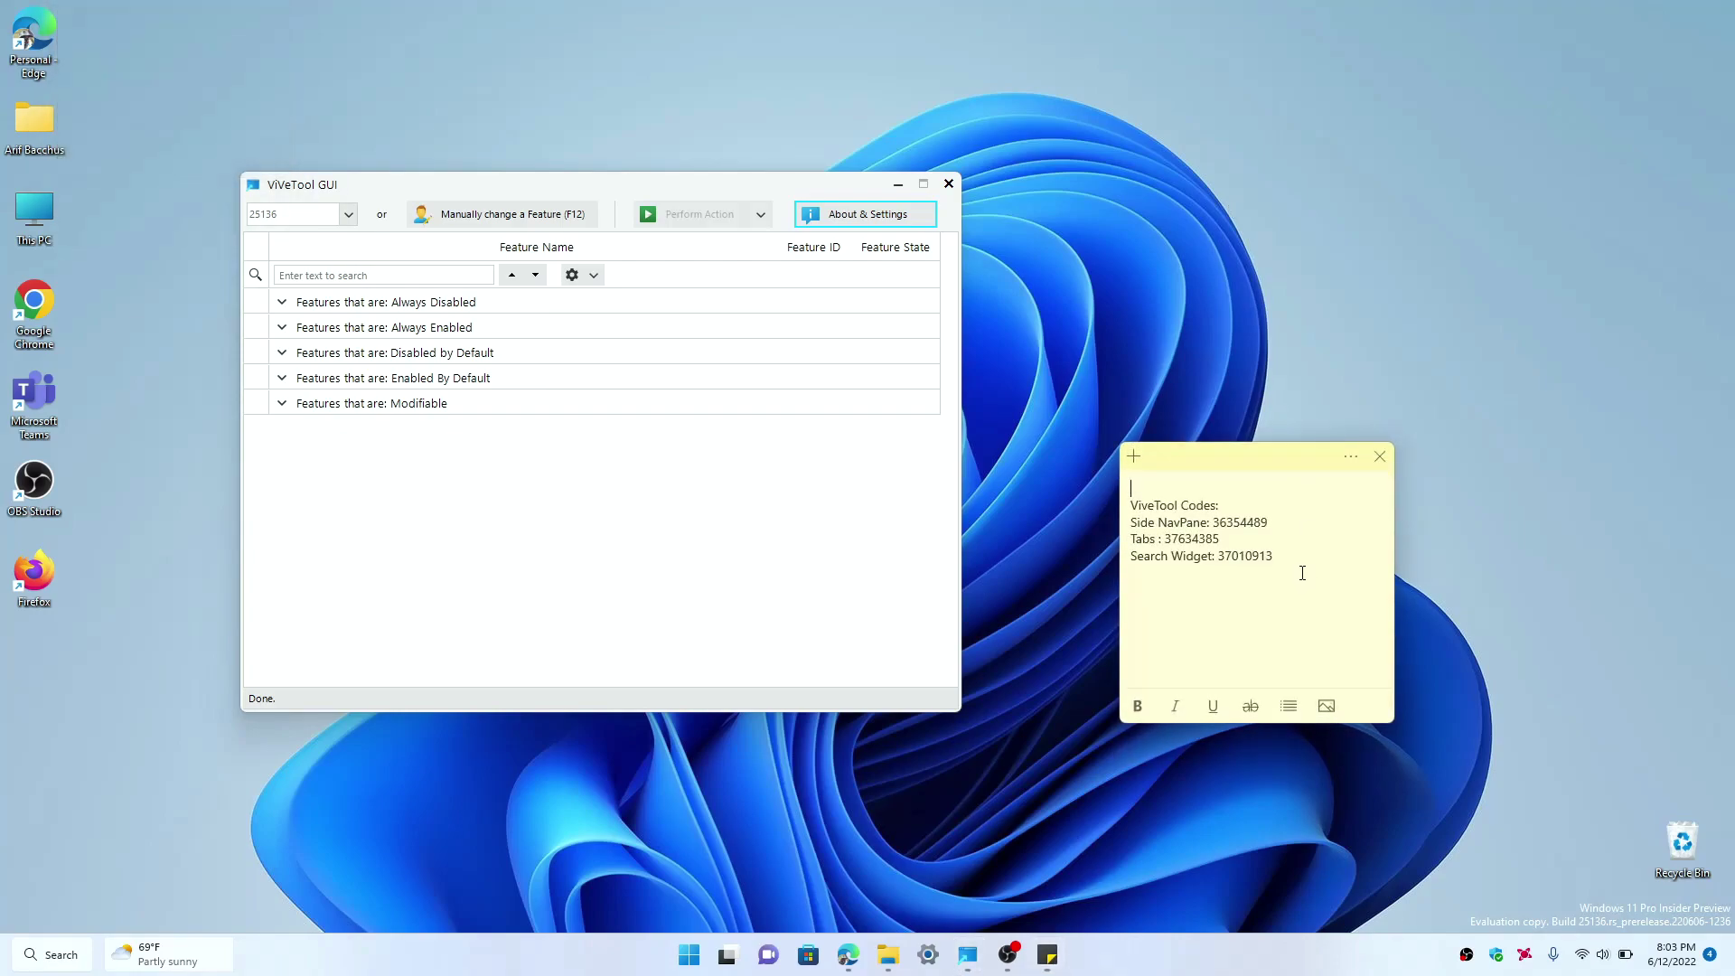
{"action": "left_click_drag", "start_coordinate": [1265, 558], "coordinate": [1133, 528]}
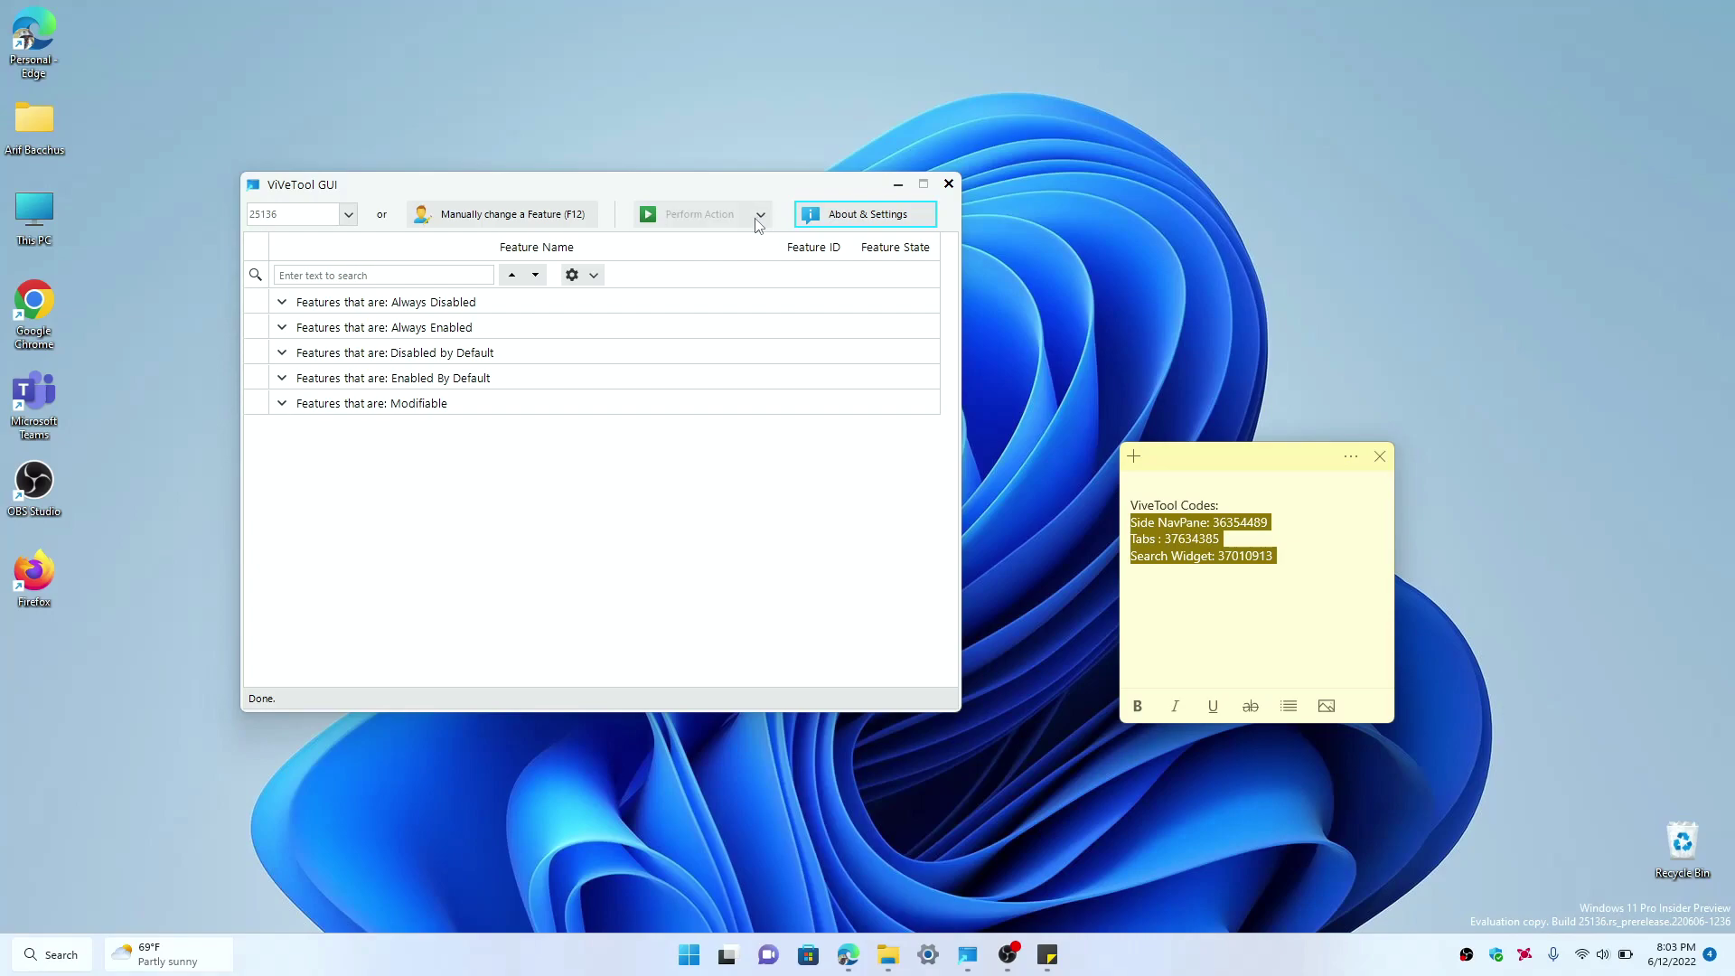
{"action": "left_click", "coordinate": [1268, 522]}
{"action": "left_click_drag", "start_coordinate": [1210, 522], "coordinate": [1131, 522]}
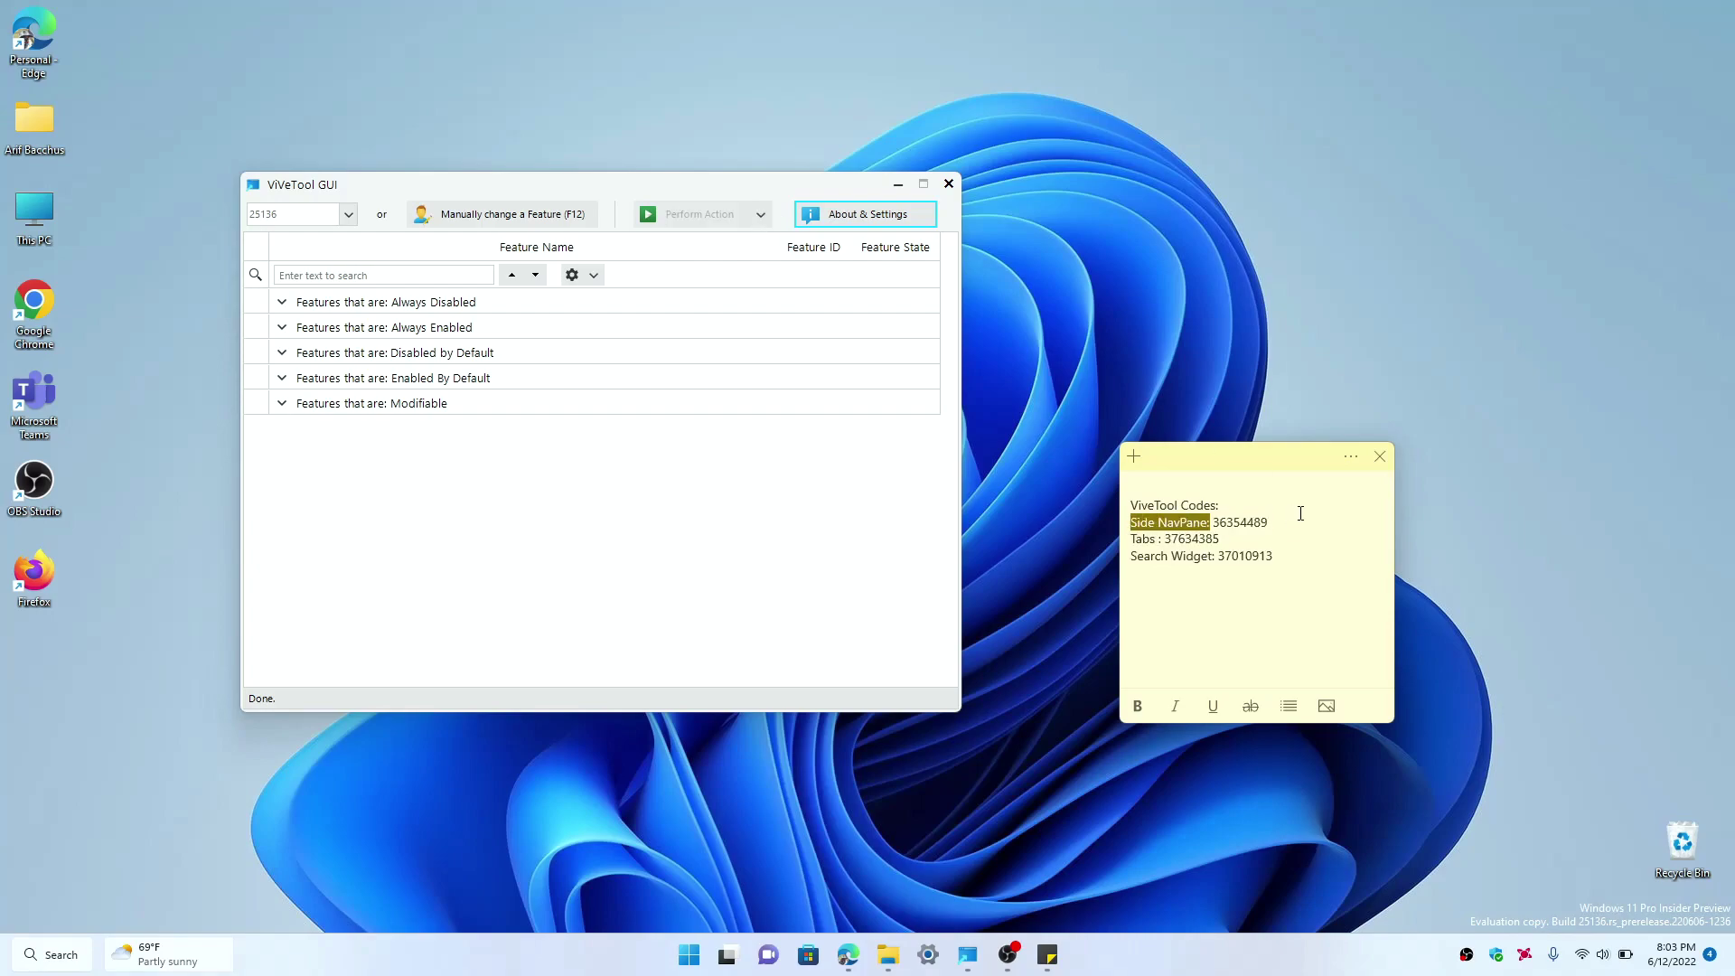
{"action": "left_click", "coordinate": [897, 186]}
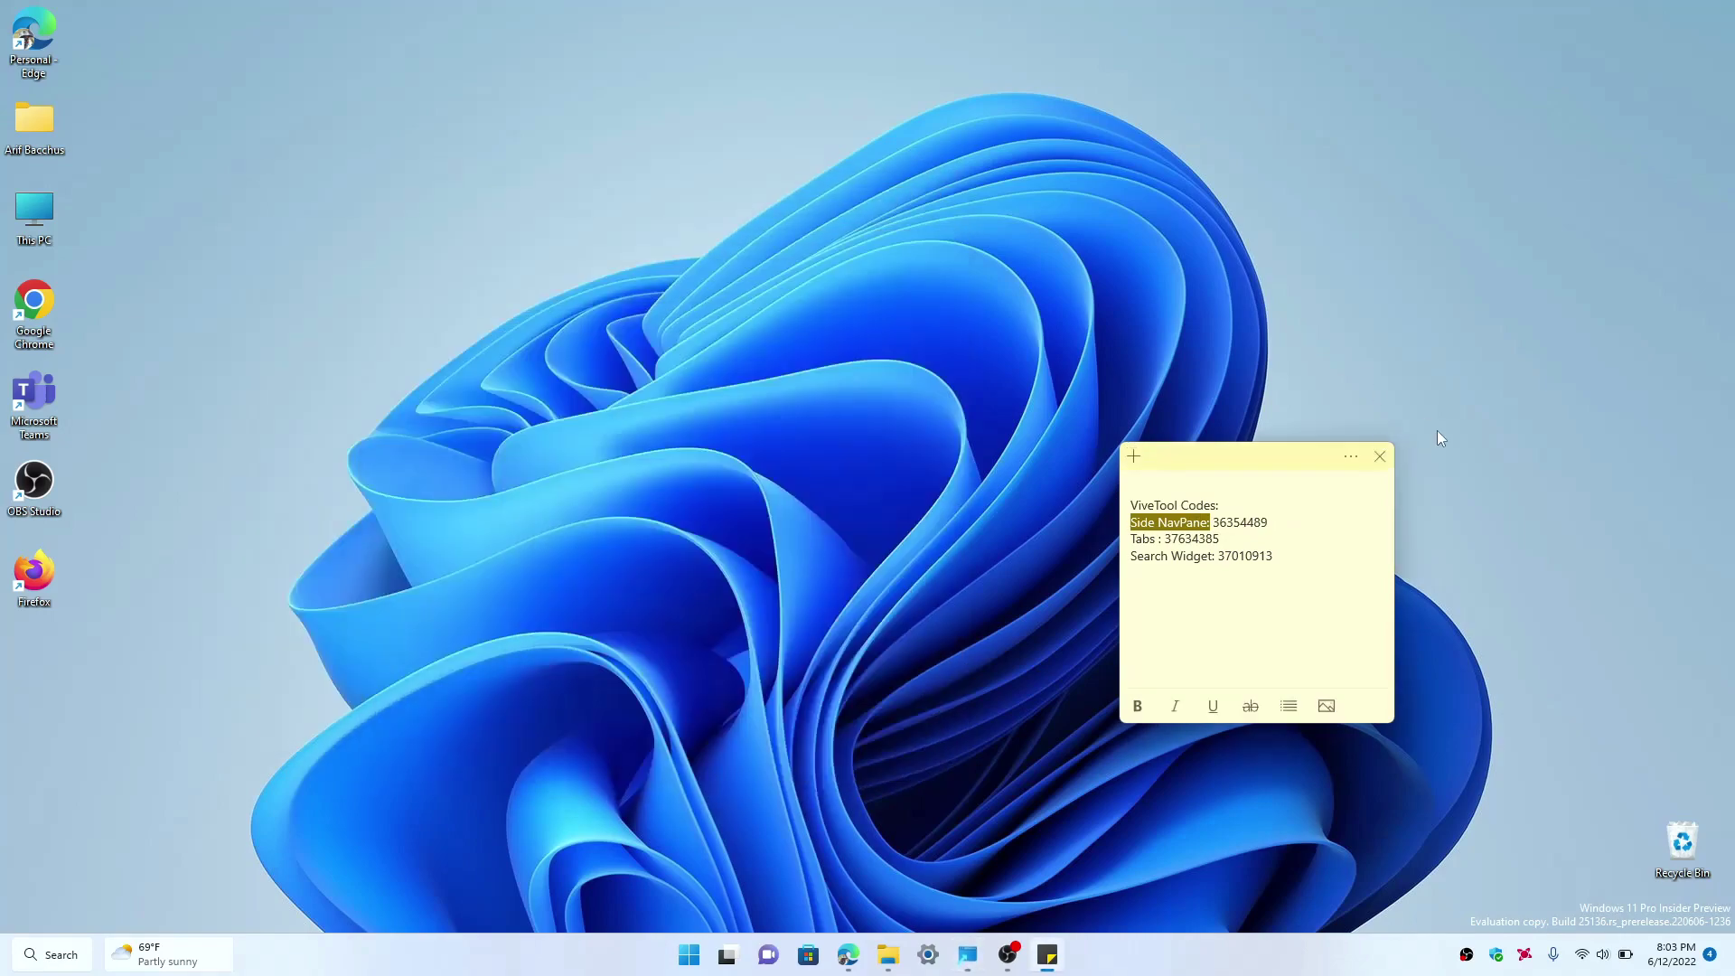
{"action": "left_click", "coordinate": [1380, 457]}
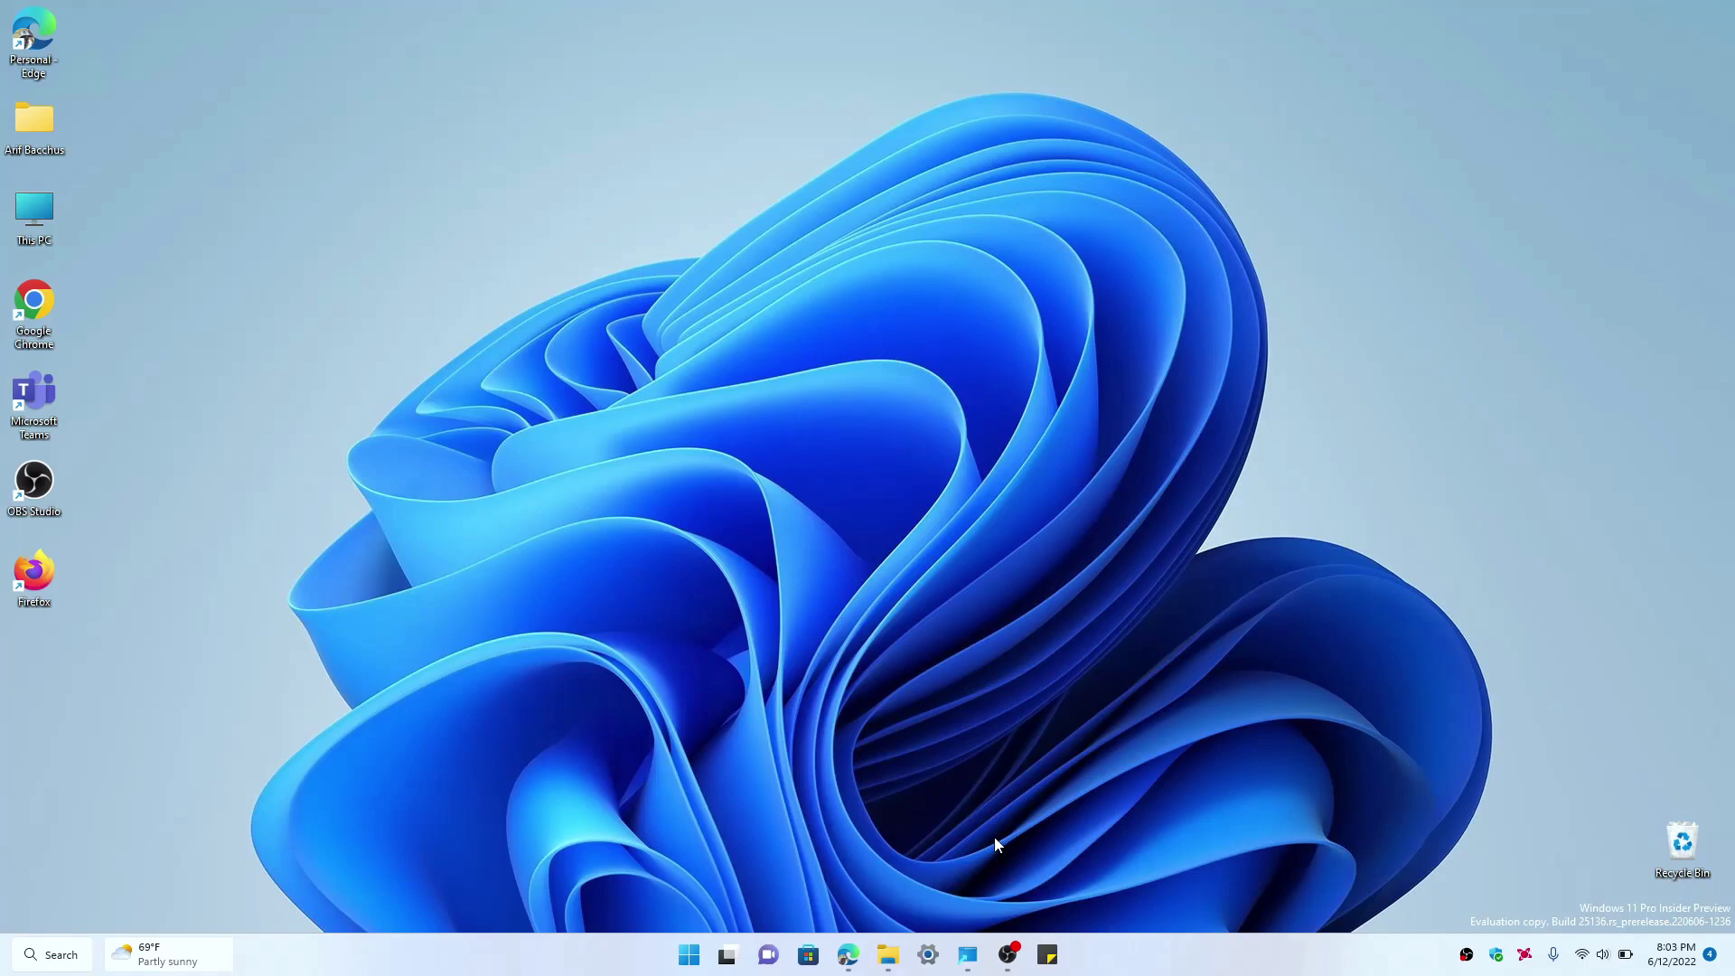
- Restore and reposition File Explorer, trying out extra Home tabs and closing them again
{"action": "left_click", "coordinate": [890, 963]}
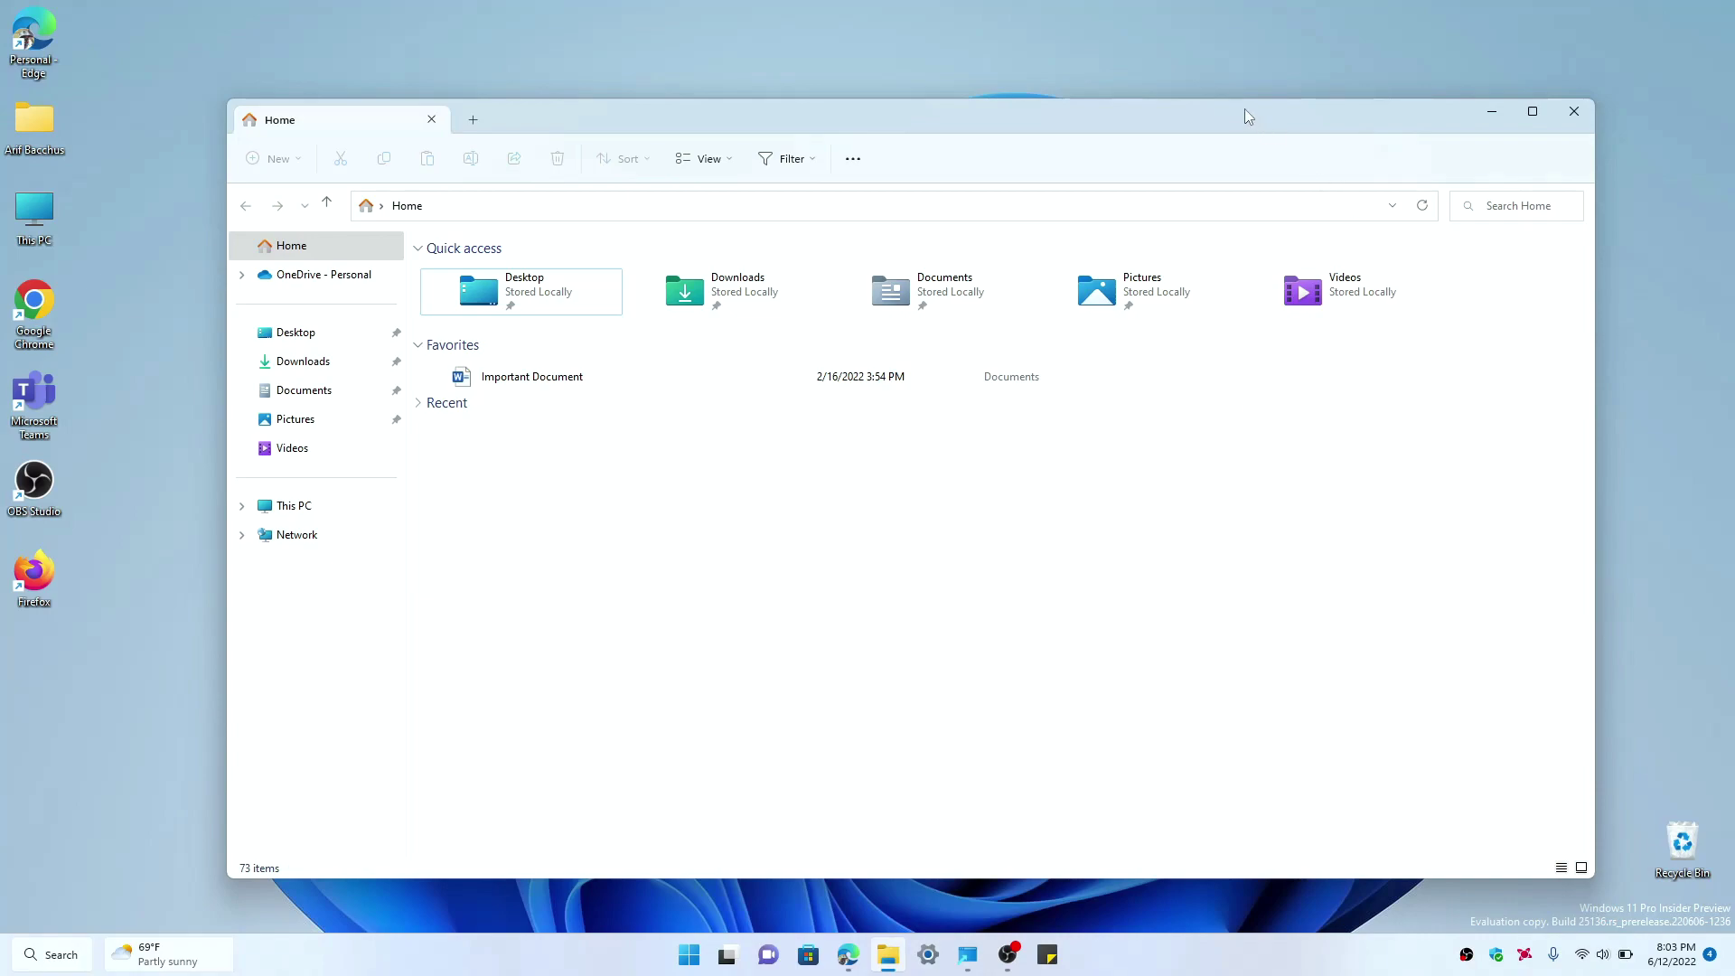
{"action": "left_click_drag", "start_coordinate": [1233, 116], "coordinate": [1202, 142]}
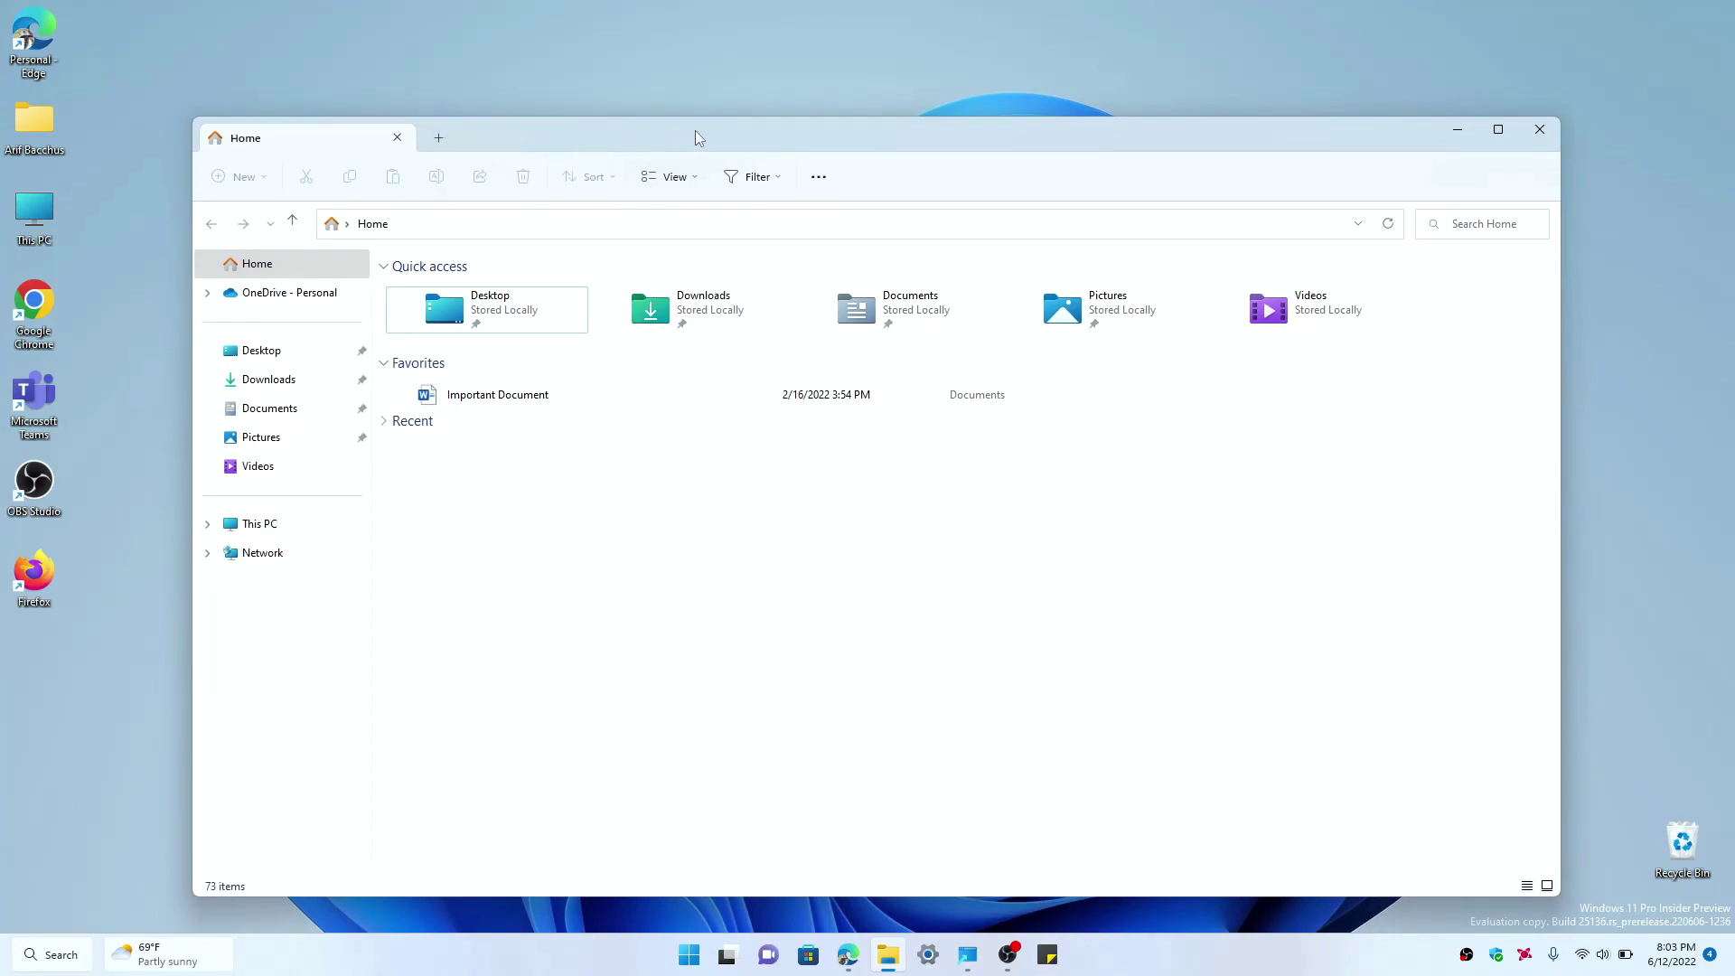
{"action": "left_click", "coordinate": [440, 139]}
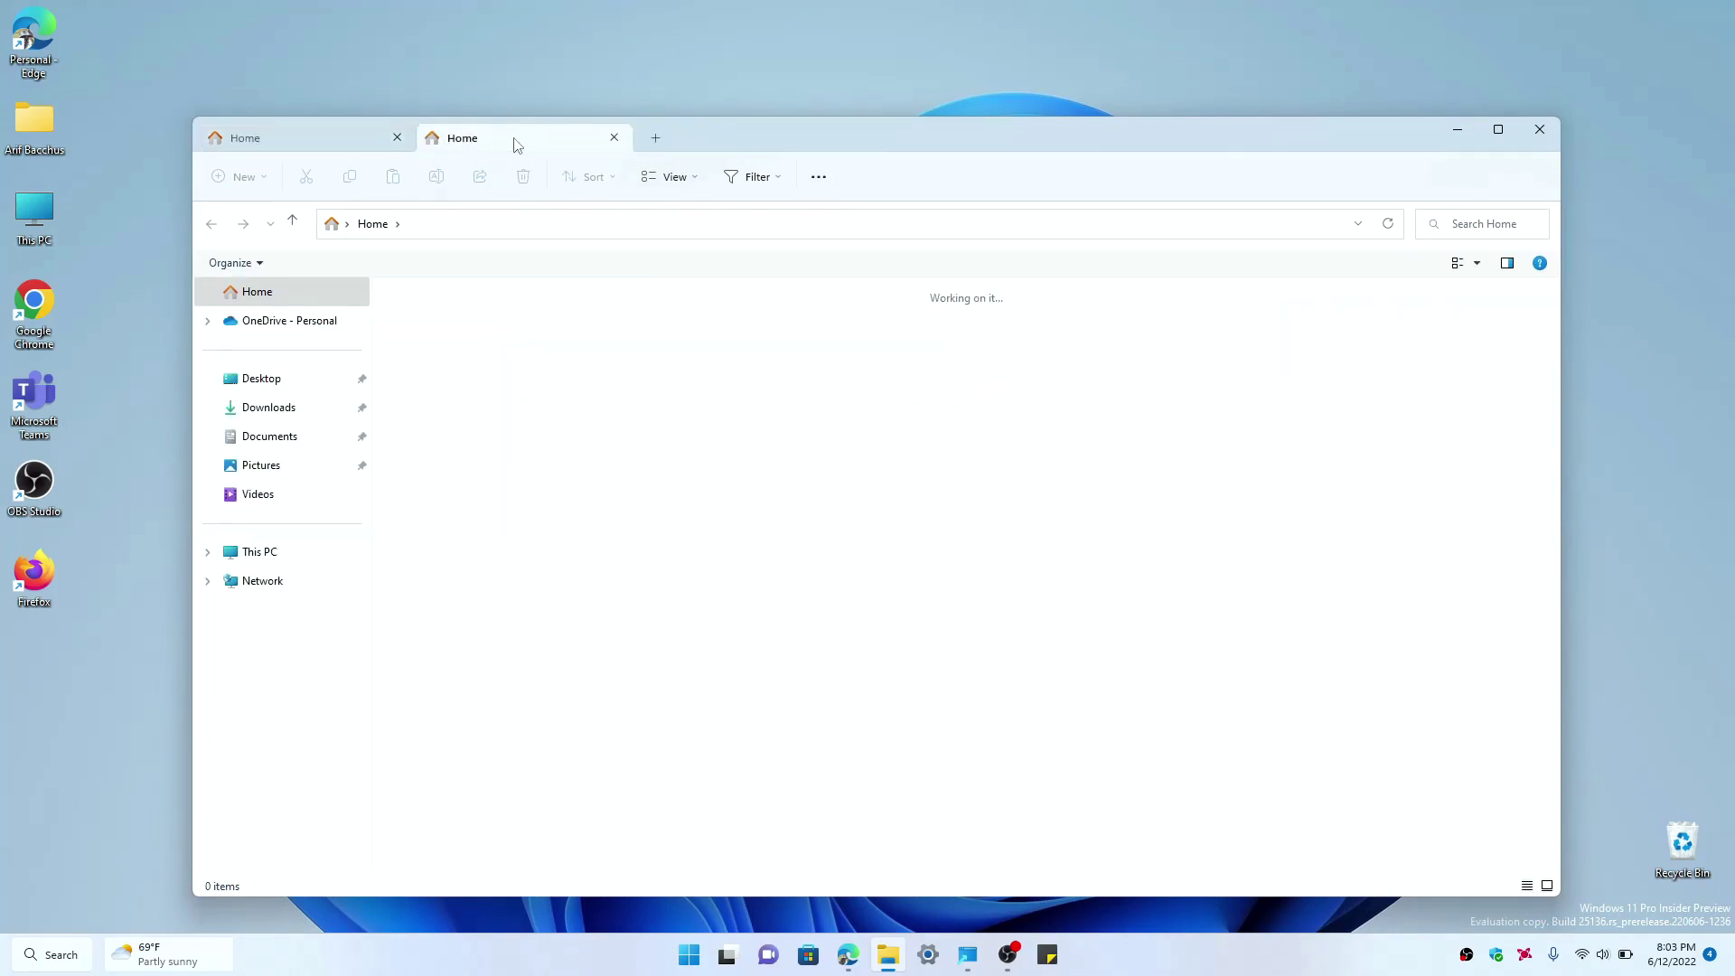
{"action": "left_click", "coordinate": [658, 129]}
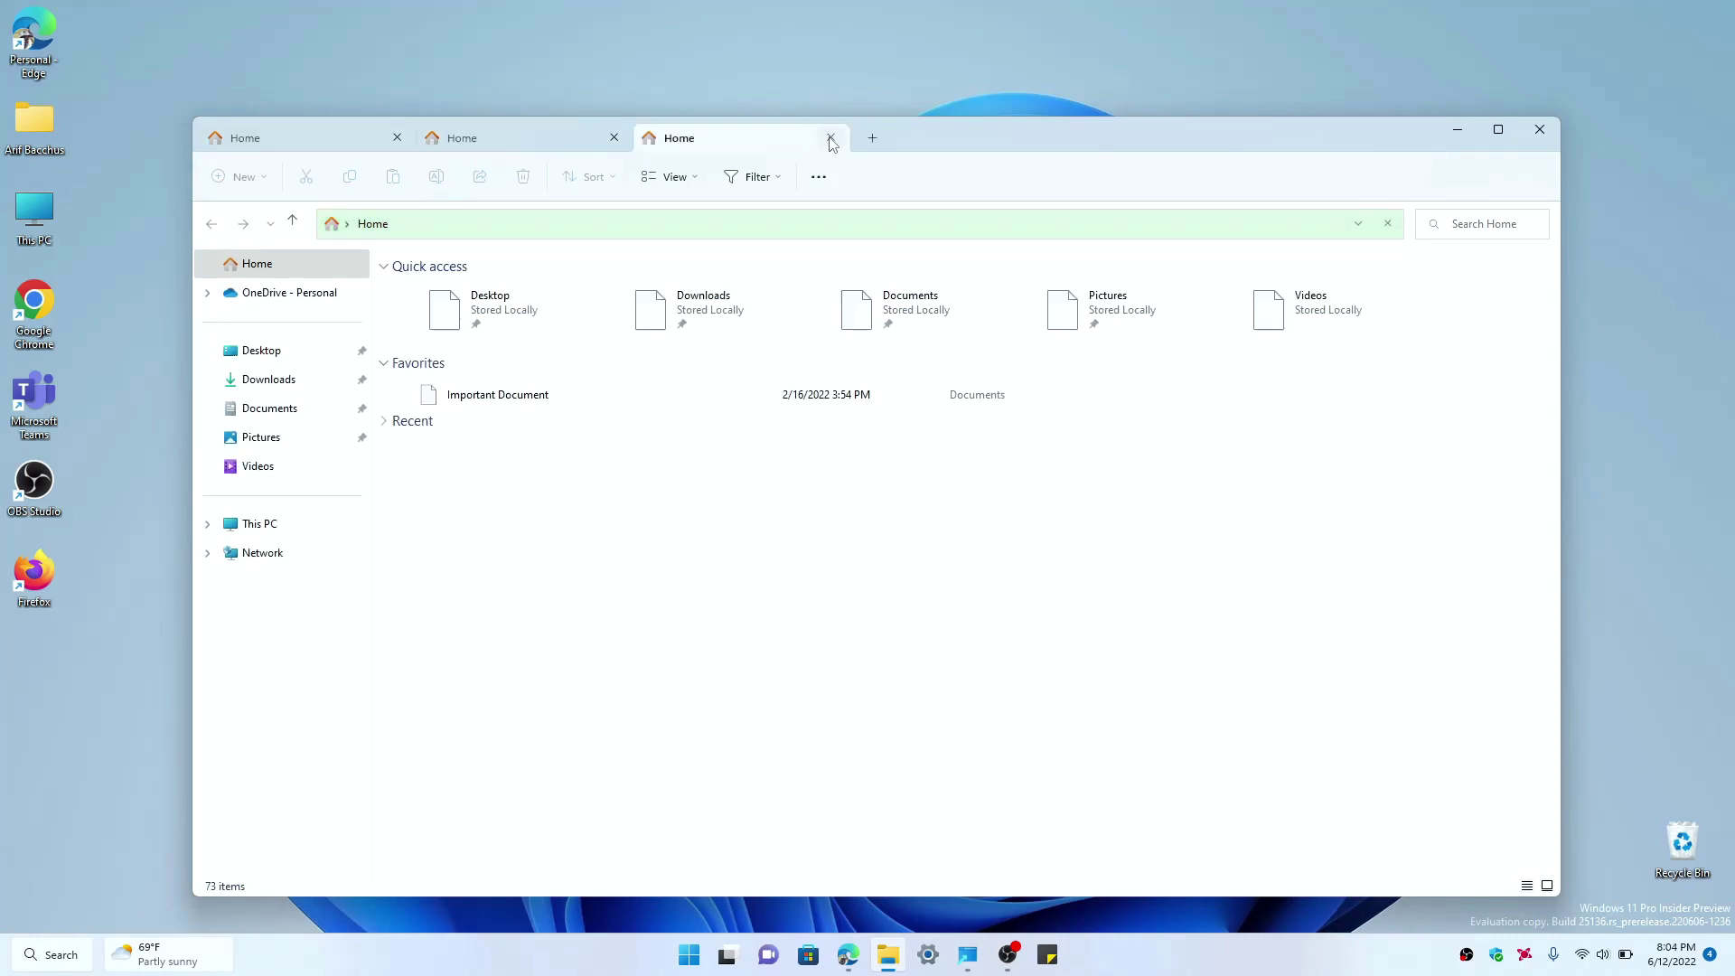
{"action": "left_click", "coordinate": [831, 139]}
{"action": "left_click", "coordinate": [614, 138]}
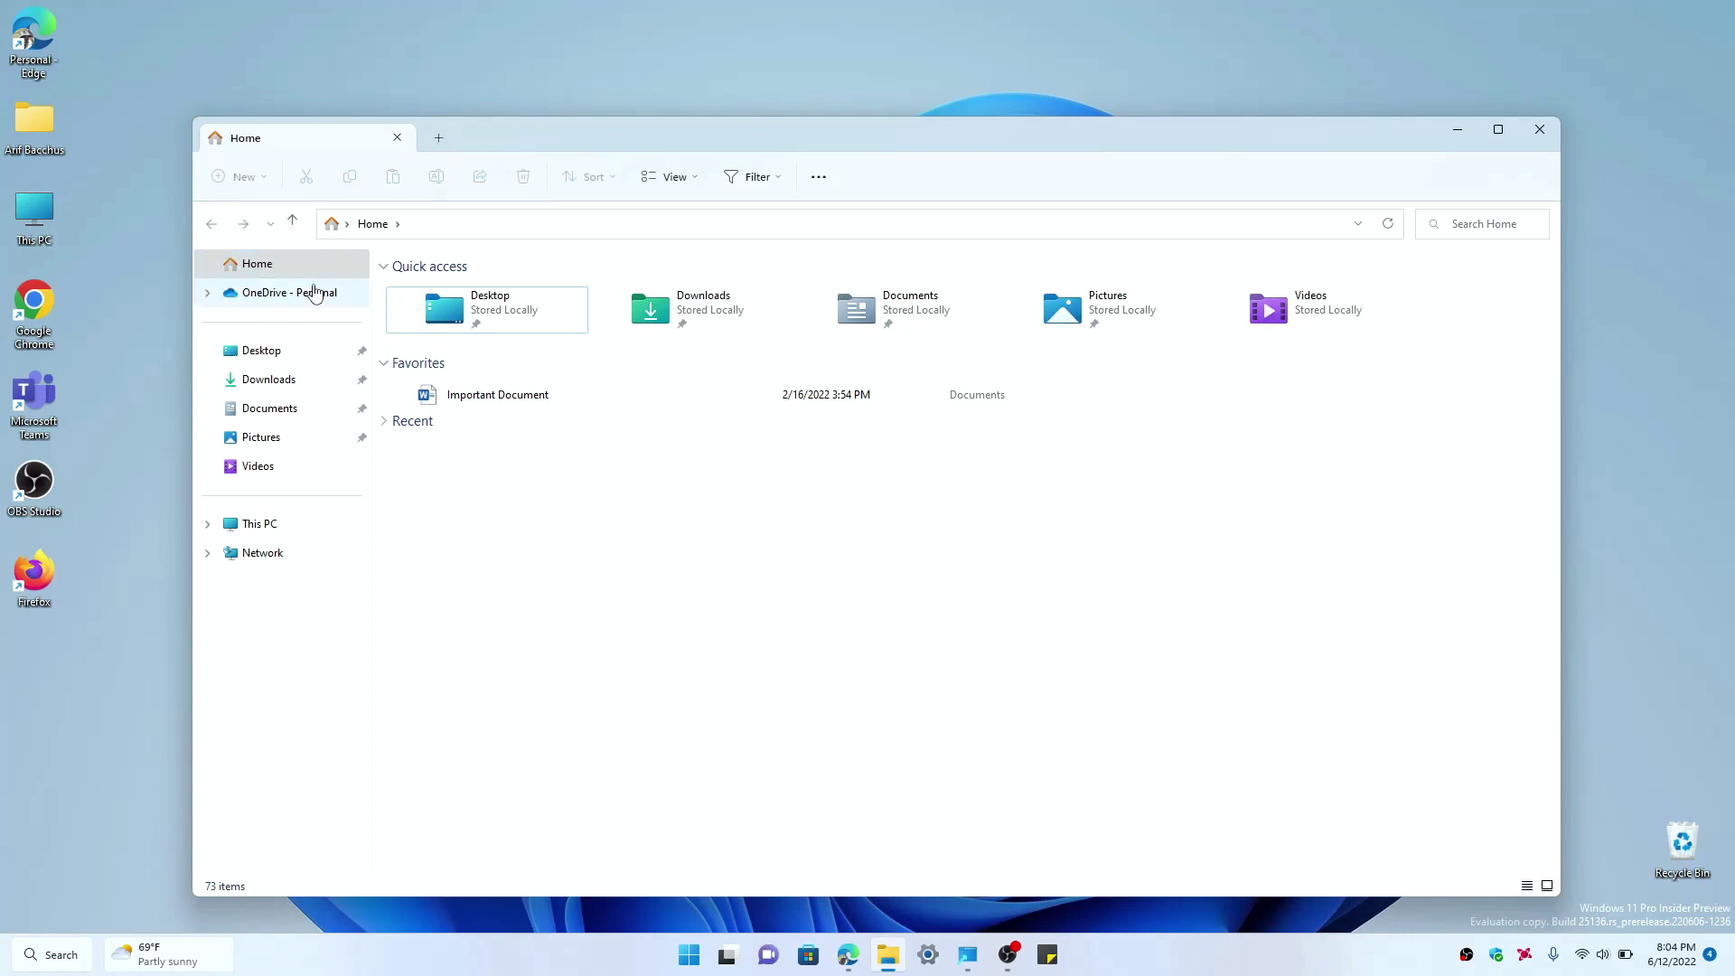
- Reset File Explorer to a single Home tab
{"action": "left_click", "coordinate": [257, 270]}
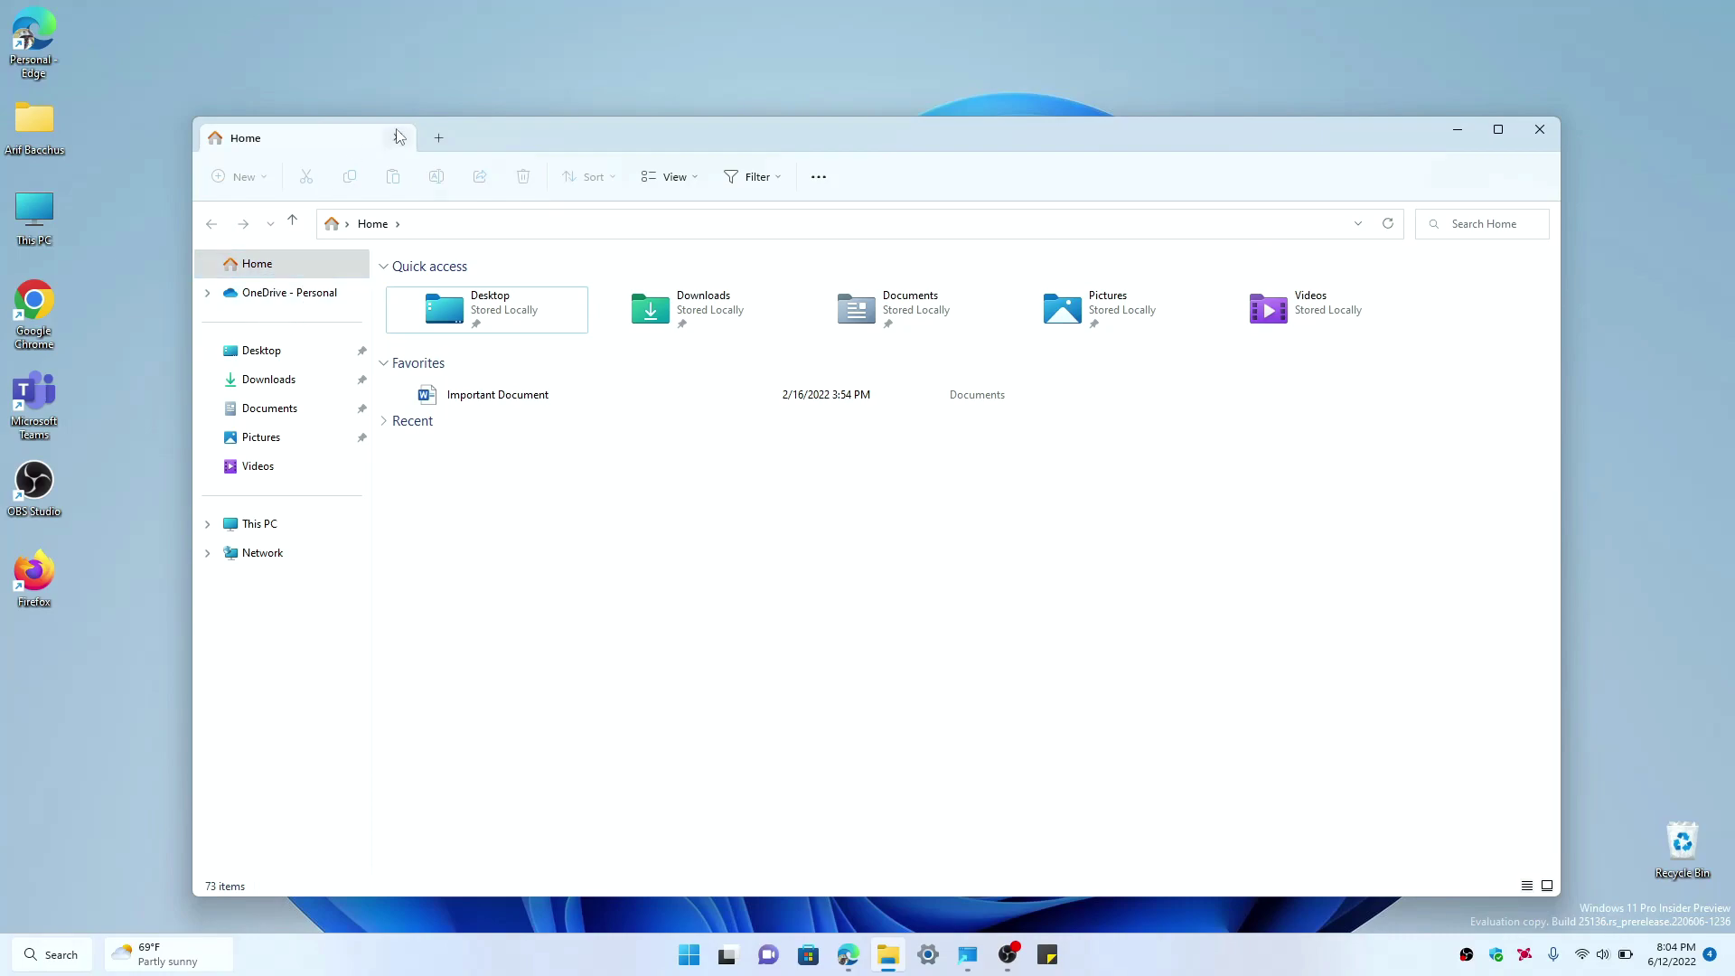
{"action": "left_click", "coordinate": [439, 139]}
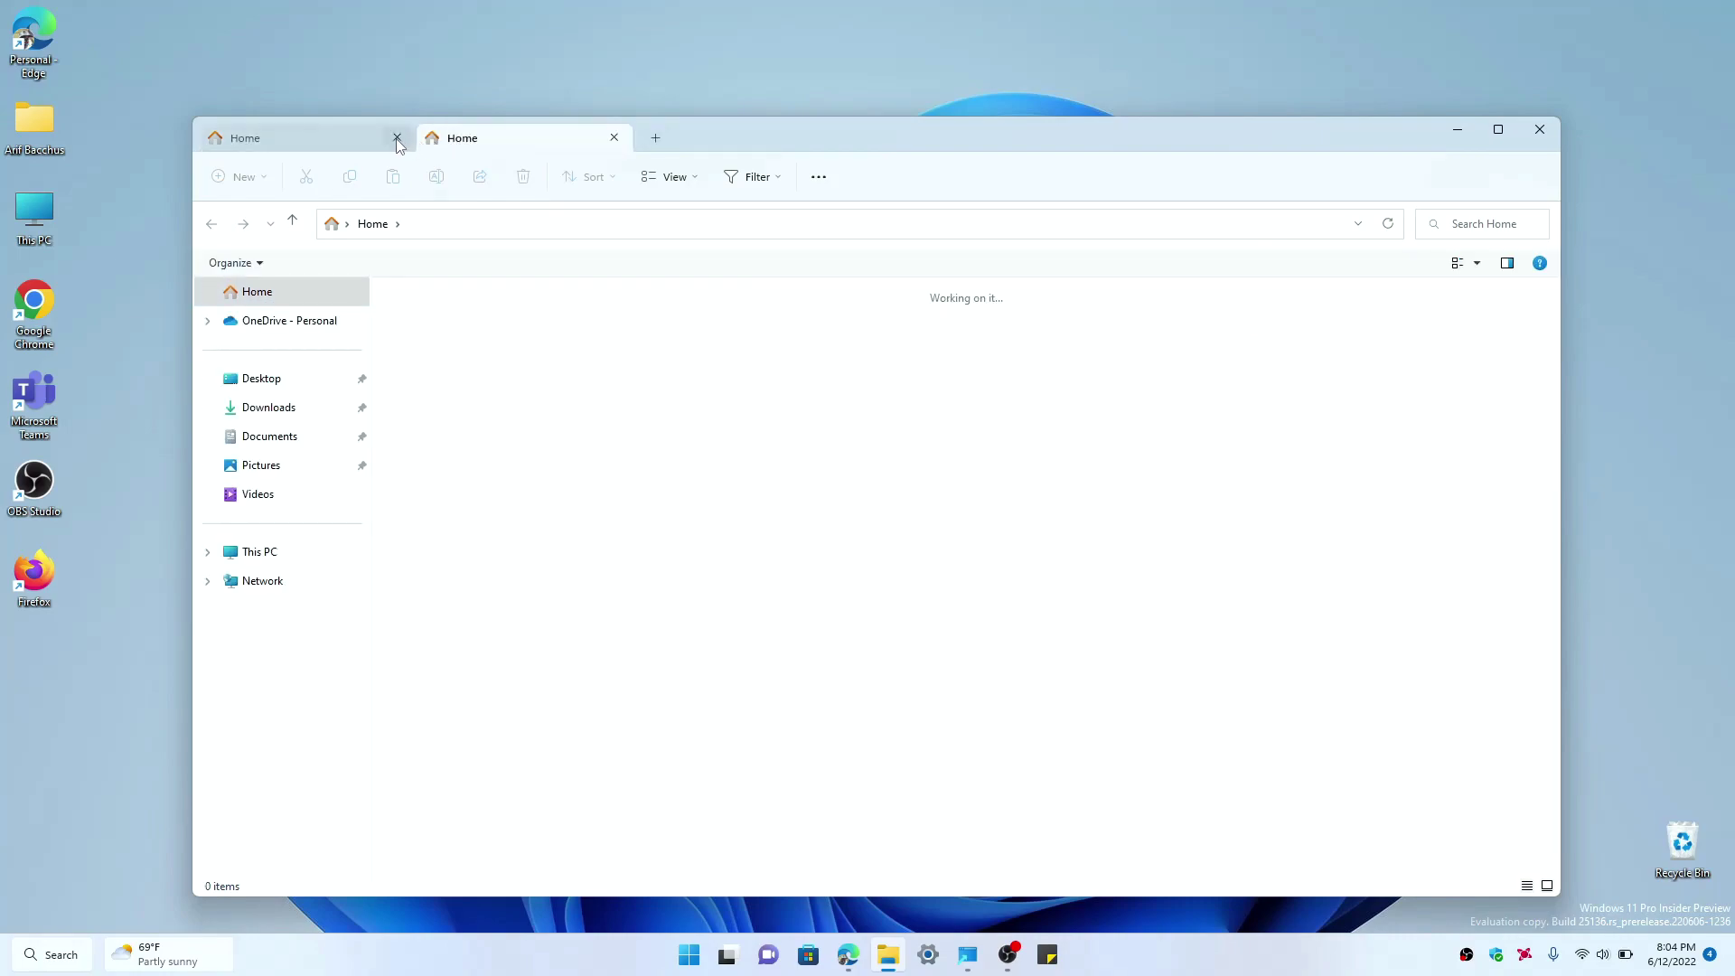
{"action": "left_click", "coordinate": [396, 138]}
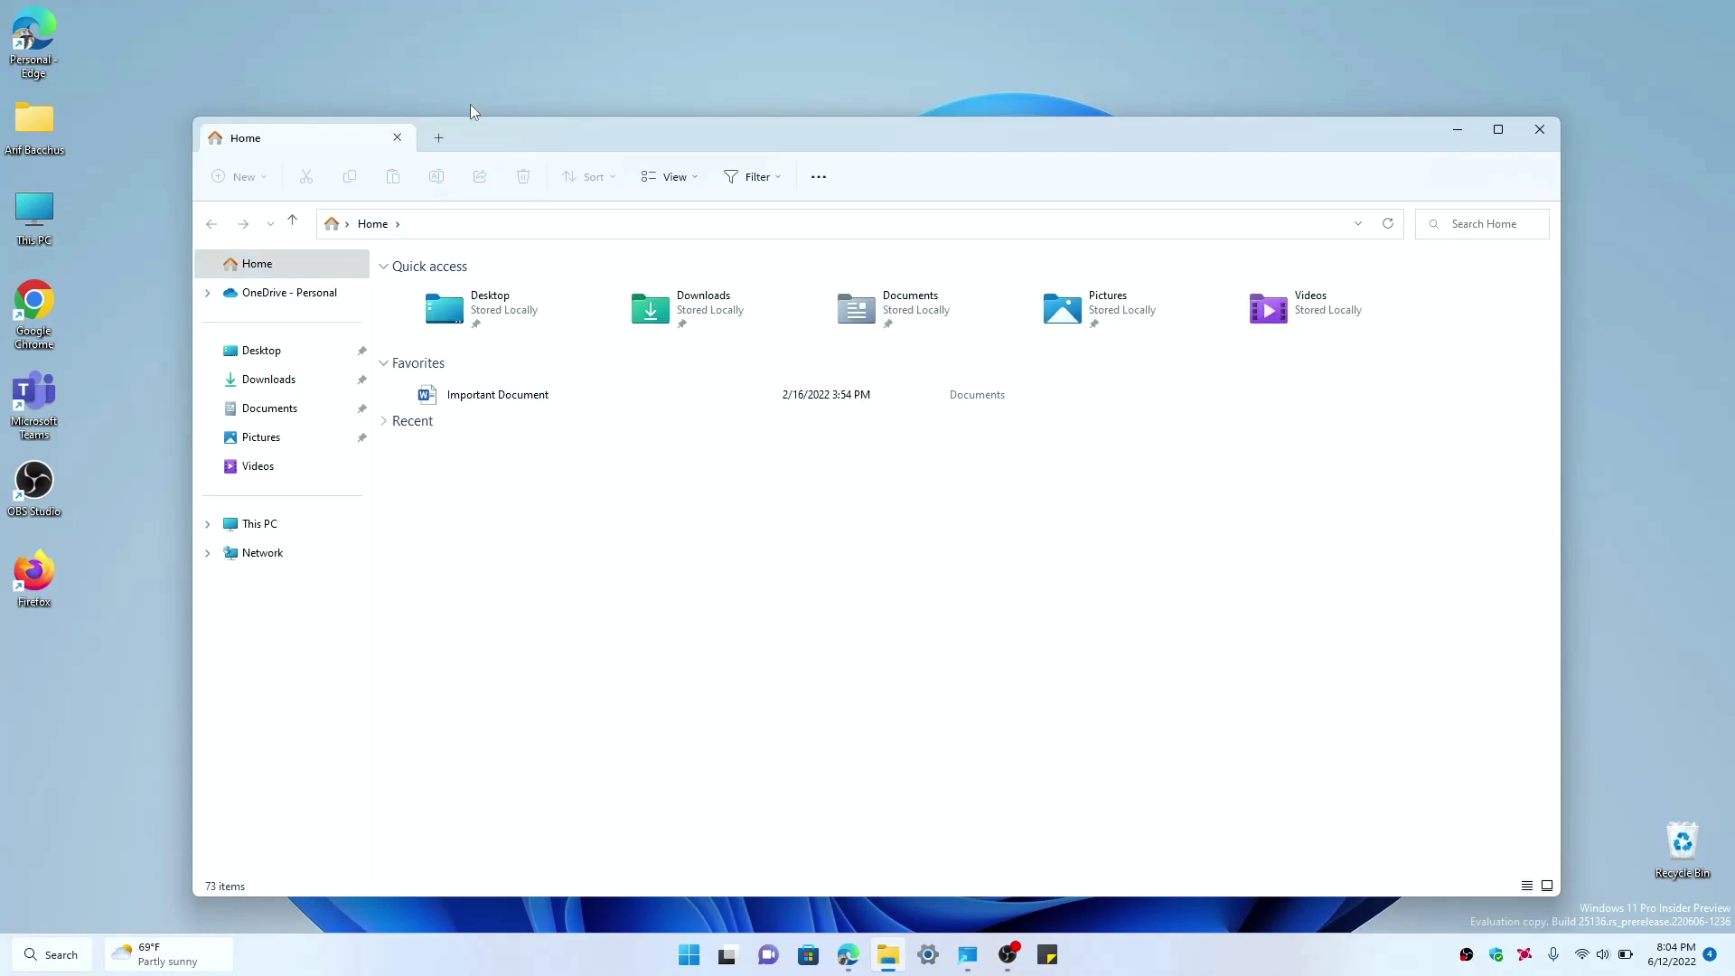
- Add tabs showing Downloads, Videos and This PC alongside Home
{"action": "left_click", "coordinate": [437, 141]}
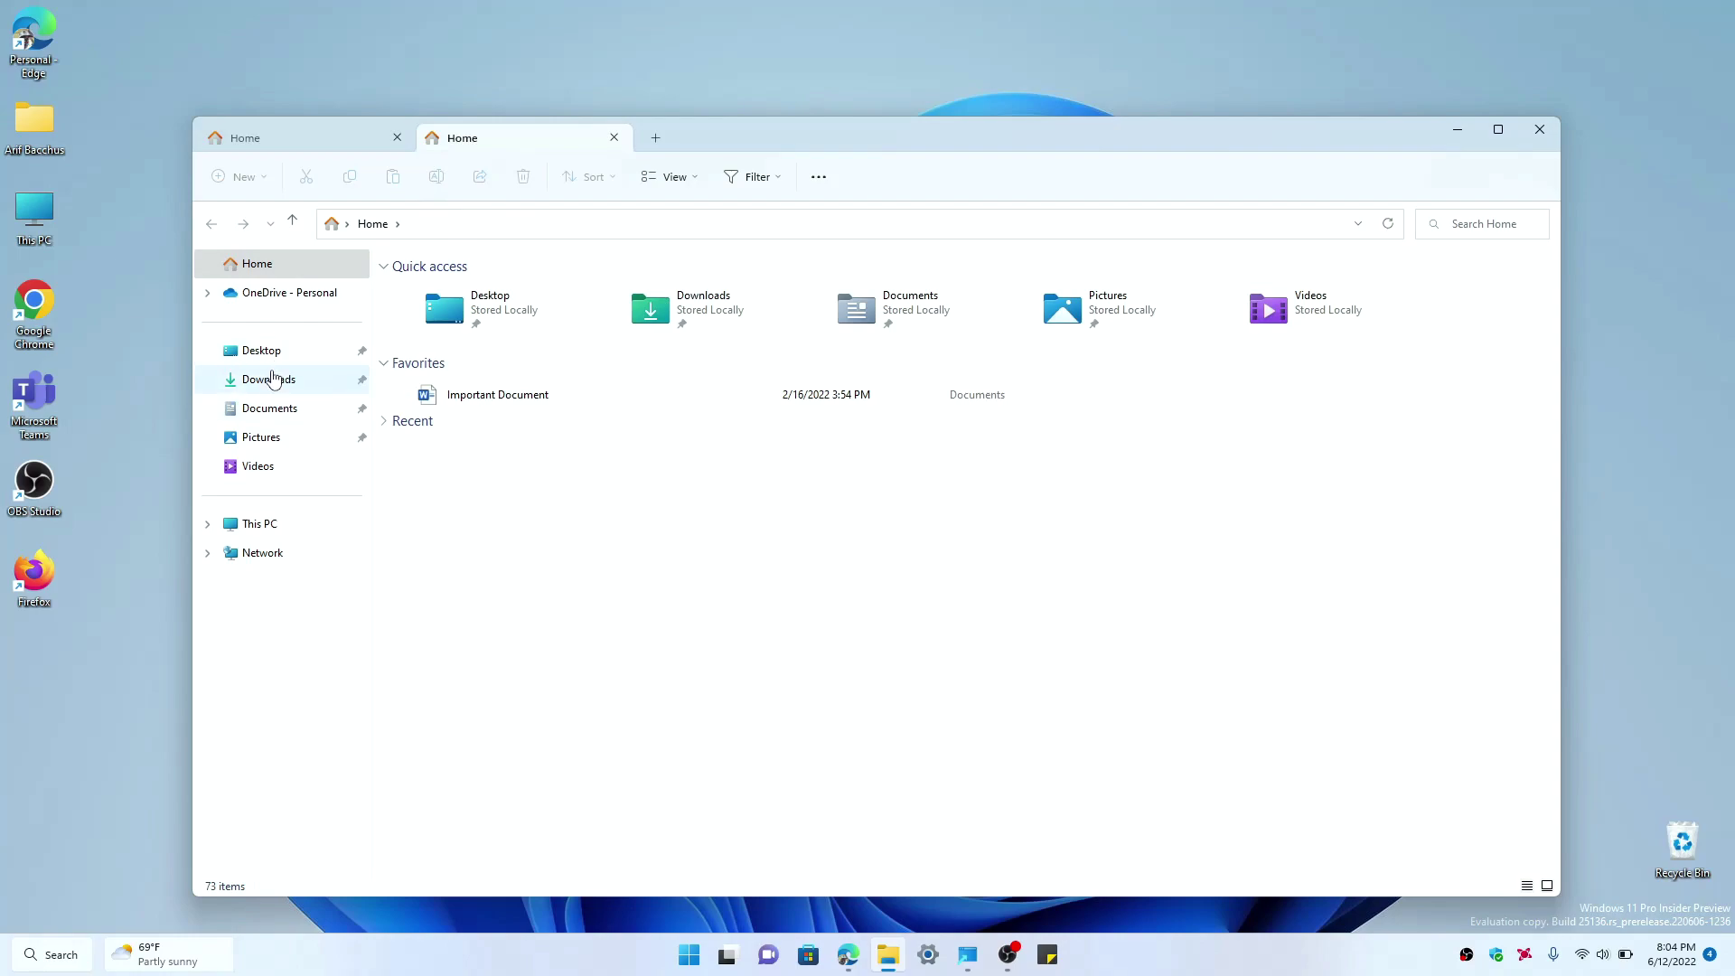
{"action": "left_click", "coordinate": [271, 384]}
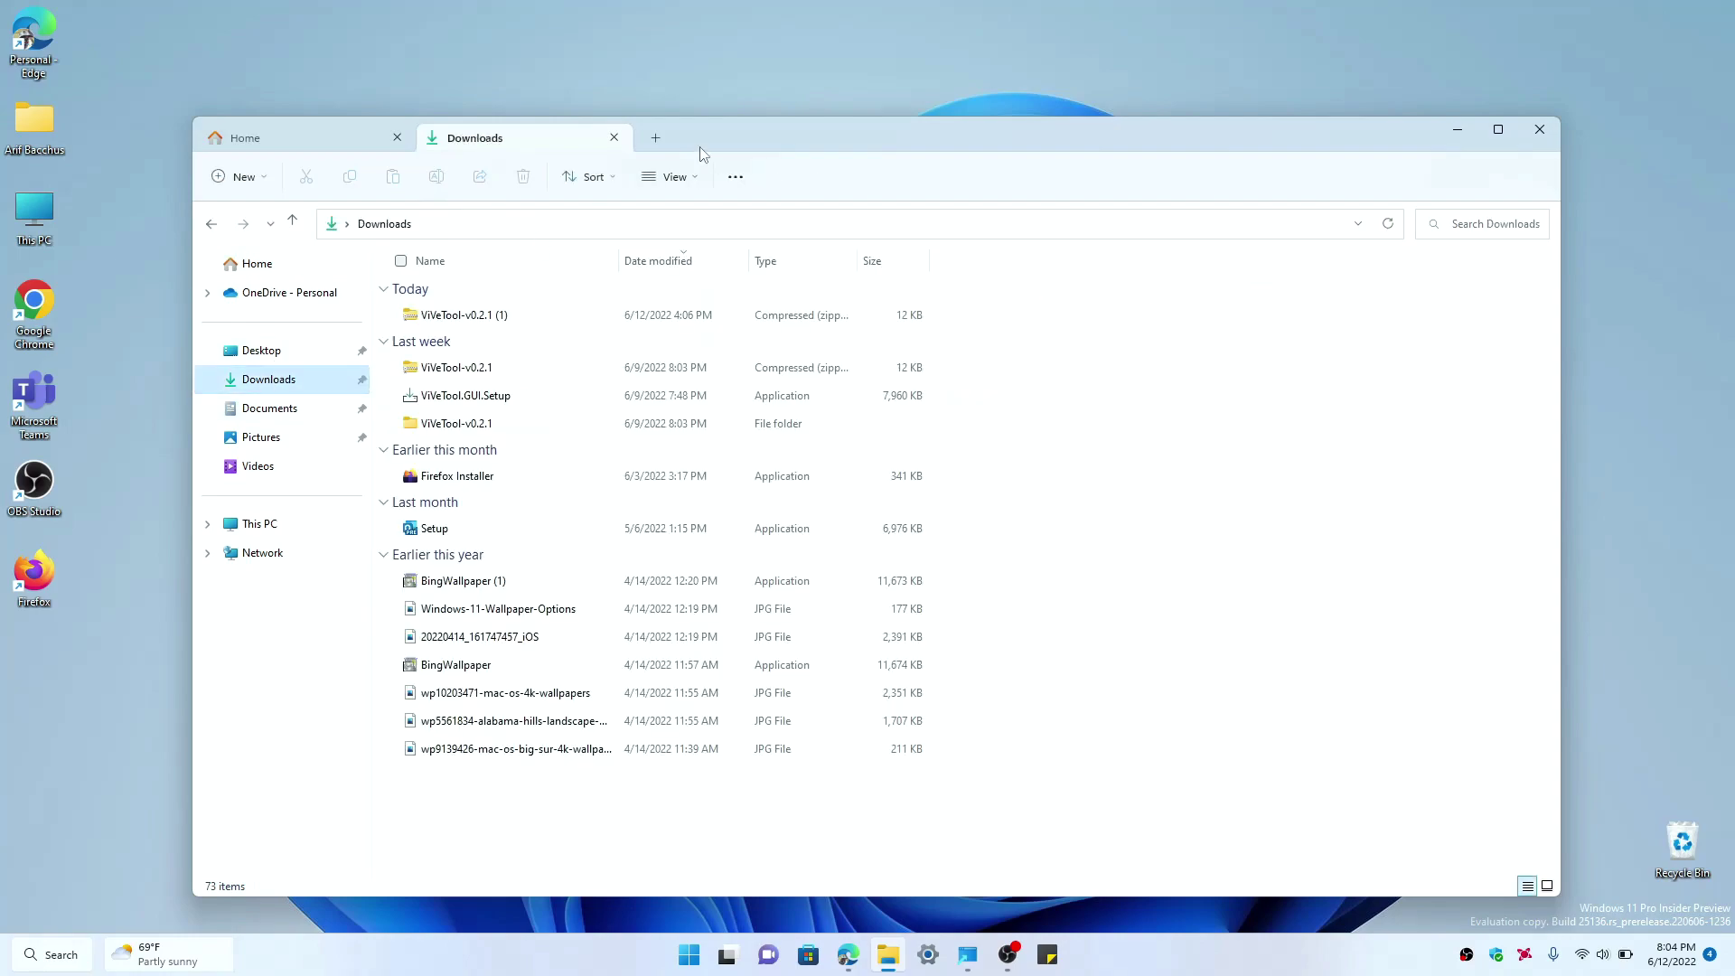
{"action": "left_click", "coordinate": [652, 140]}
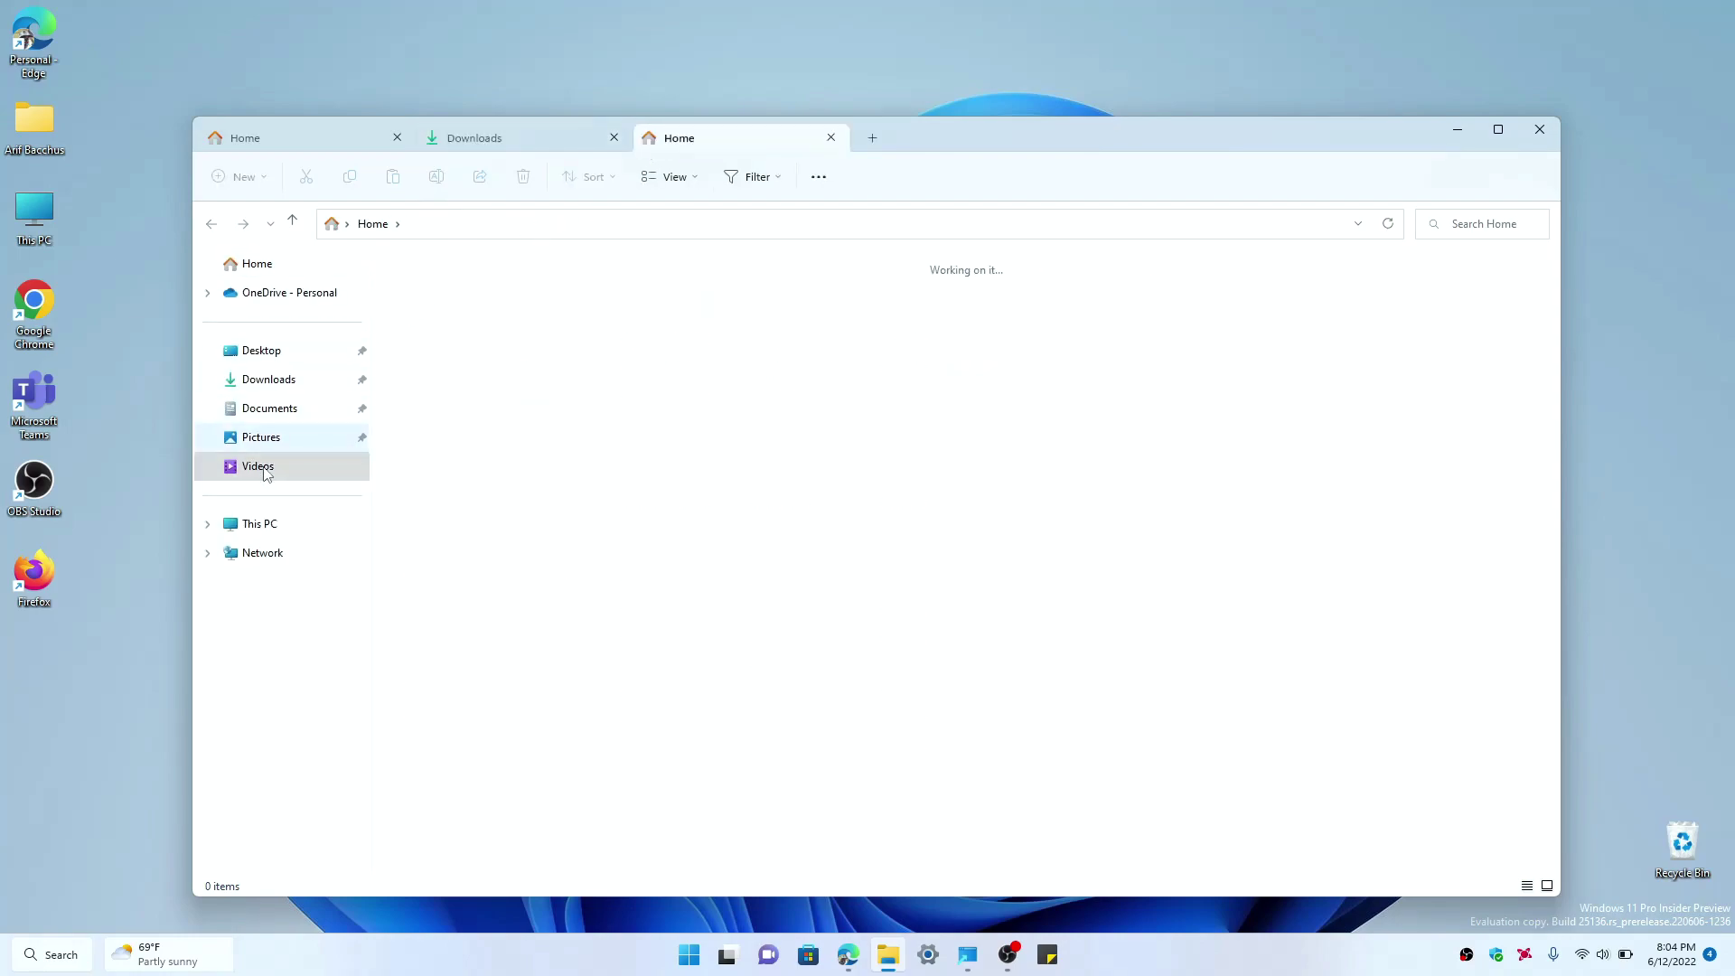
{"action": "left_click", "coordinate": [264, 470]}
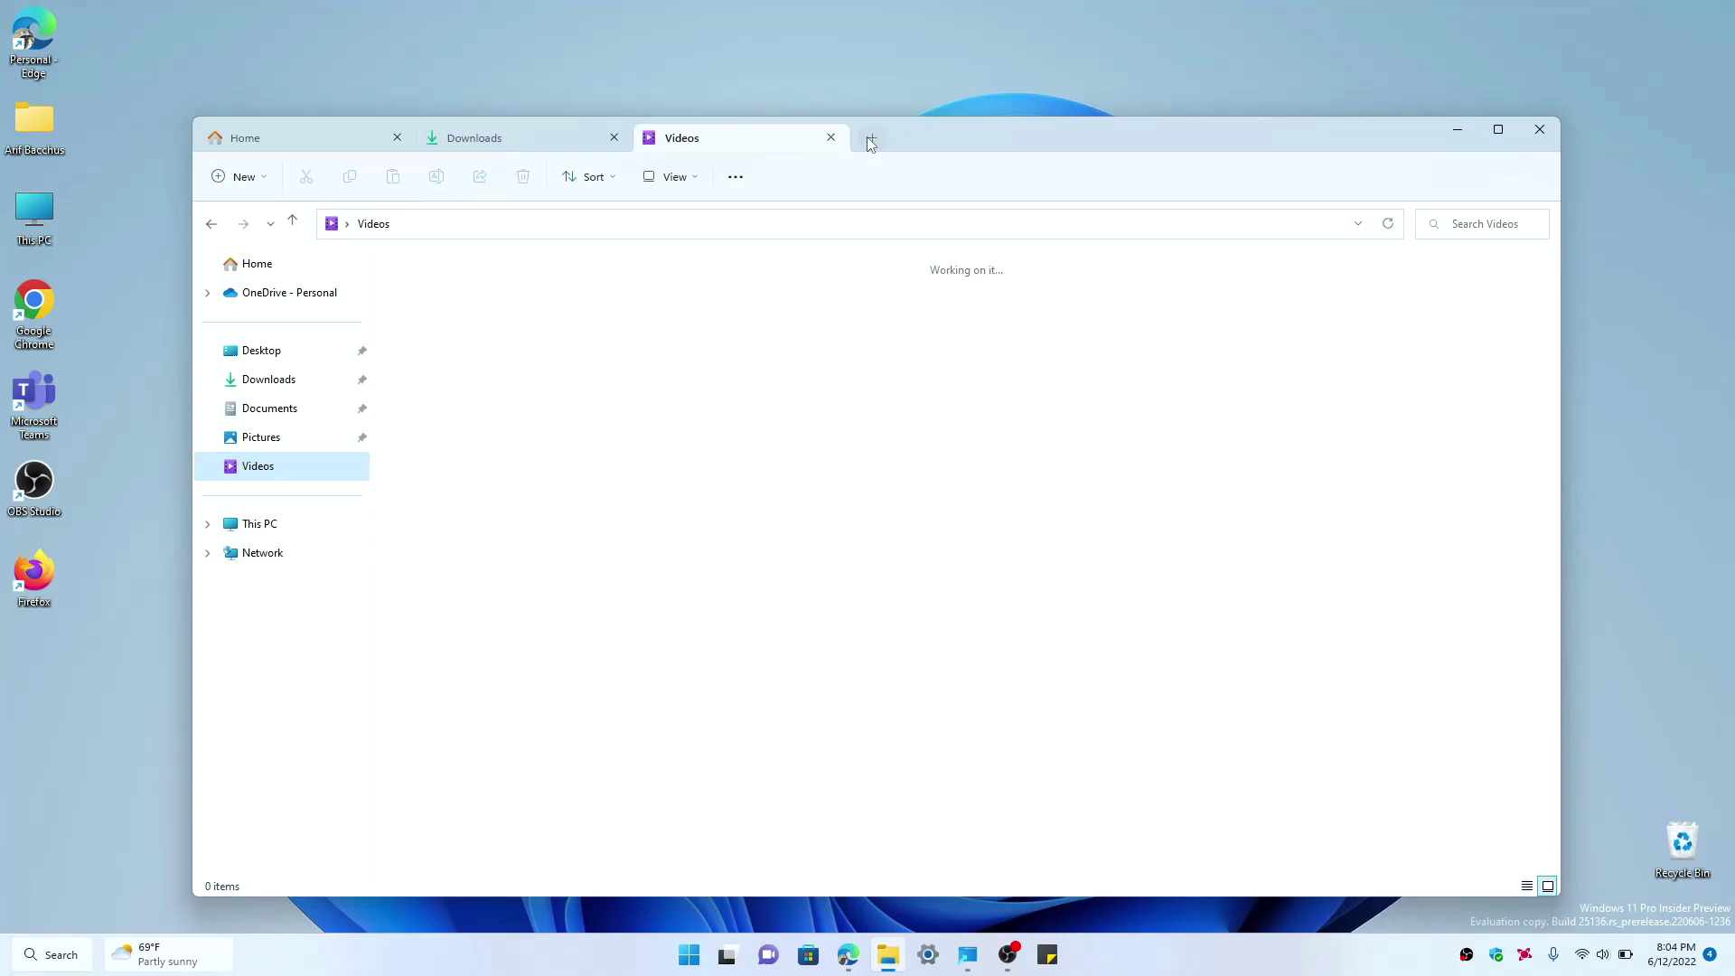
{"action": "left_click", "coordinate": [870, 139]}
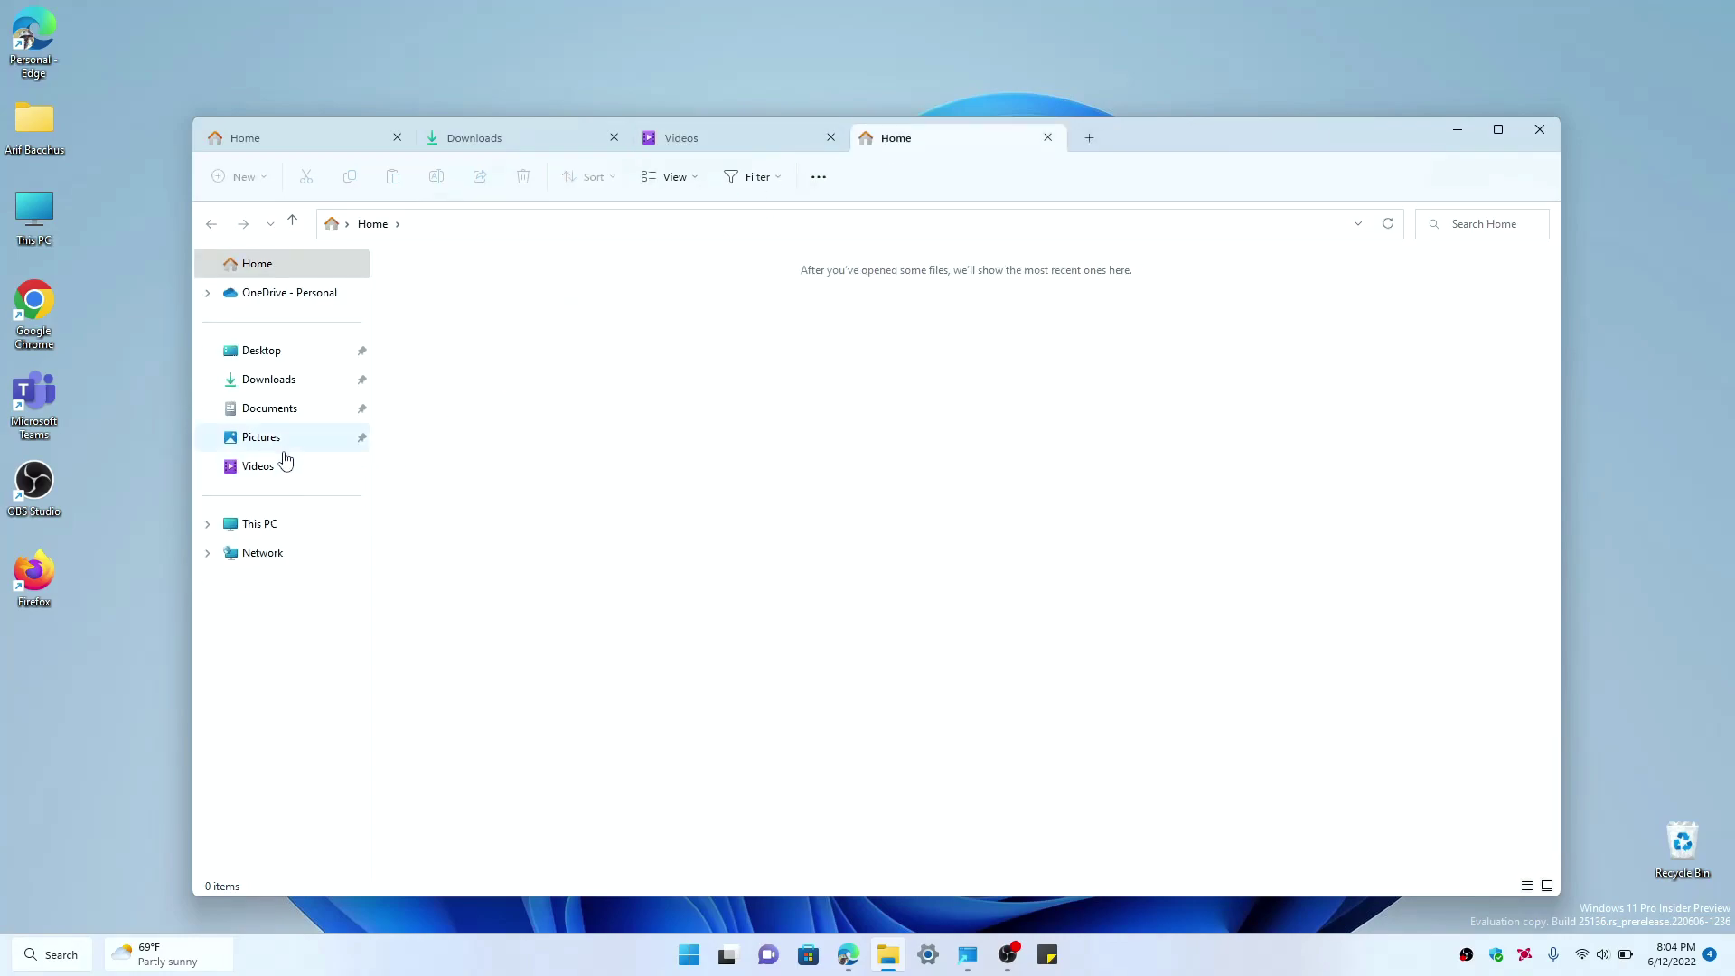
{"action": "left_click", "coordinate": [269, 526]}
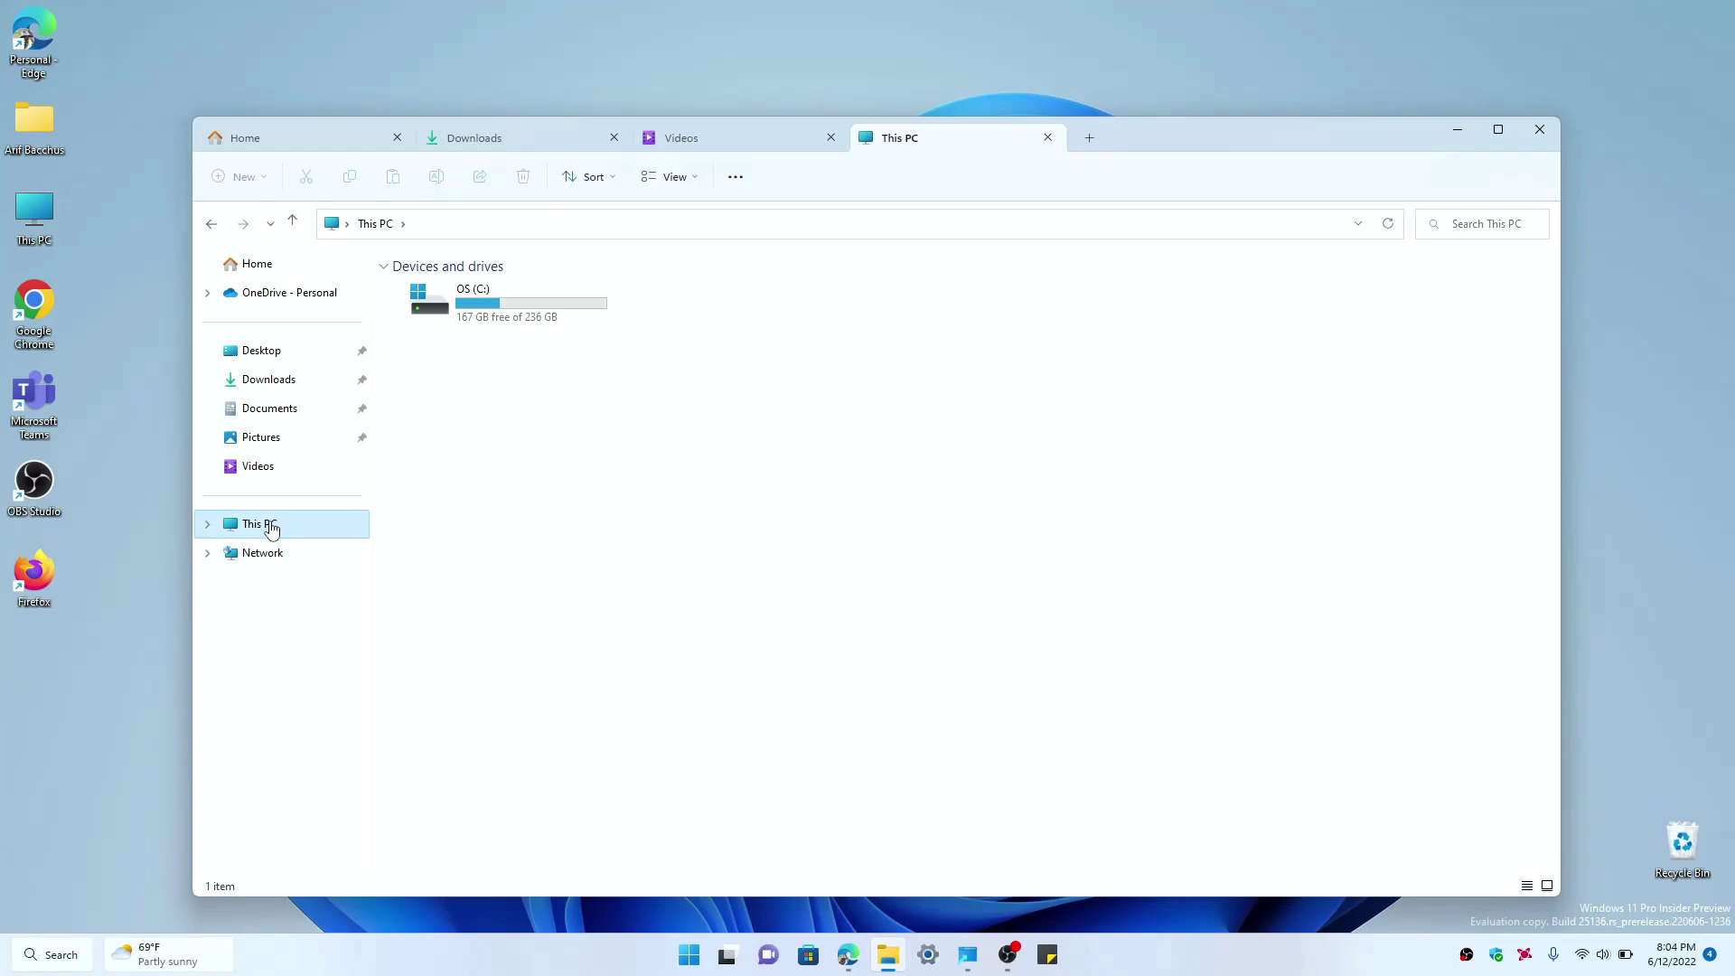
{"action": "left_click_drag", "start_coordinate": [995, 148], "coordinate": [763, 147]}
{"action": "left_click_drag", "start_coordinate": [945, 151], "coordinate": [748, 147]}
{"action": "mouse_move", "coordinate": [912, 147]}
{"action": "left_mouse_down"}
{"action": "mouse_move", "coordinate": [681, 146]}
{"action": "mouse_move", "coordinate": [881, 147]}
{"action": "left_mouse_up"}
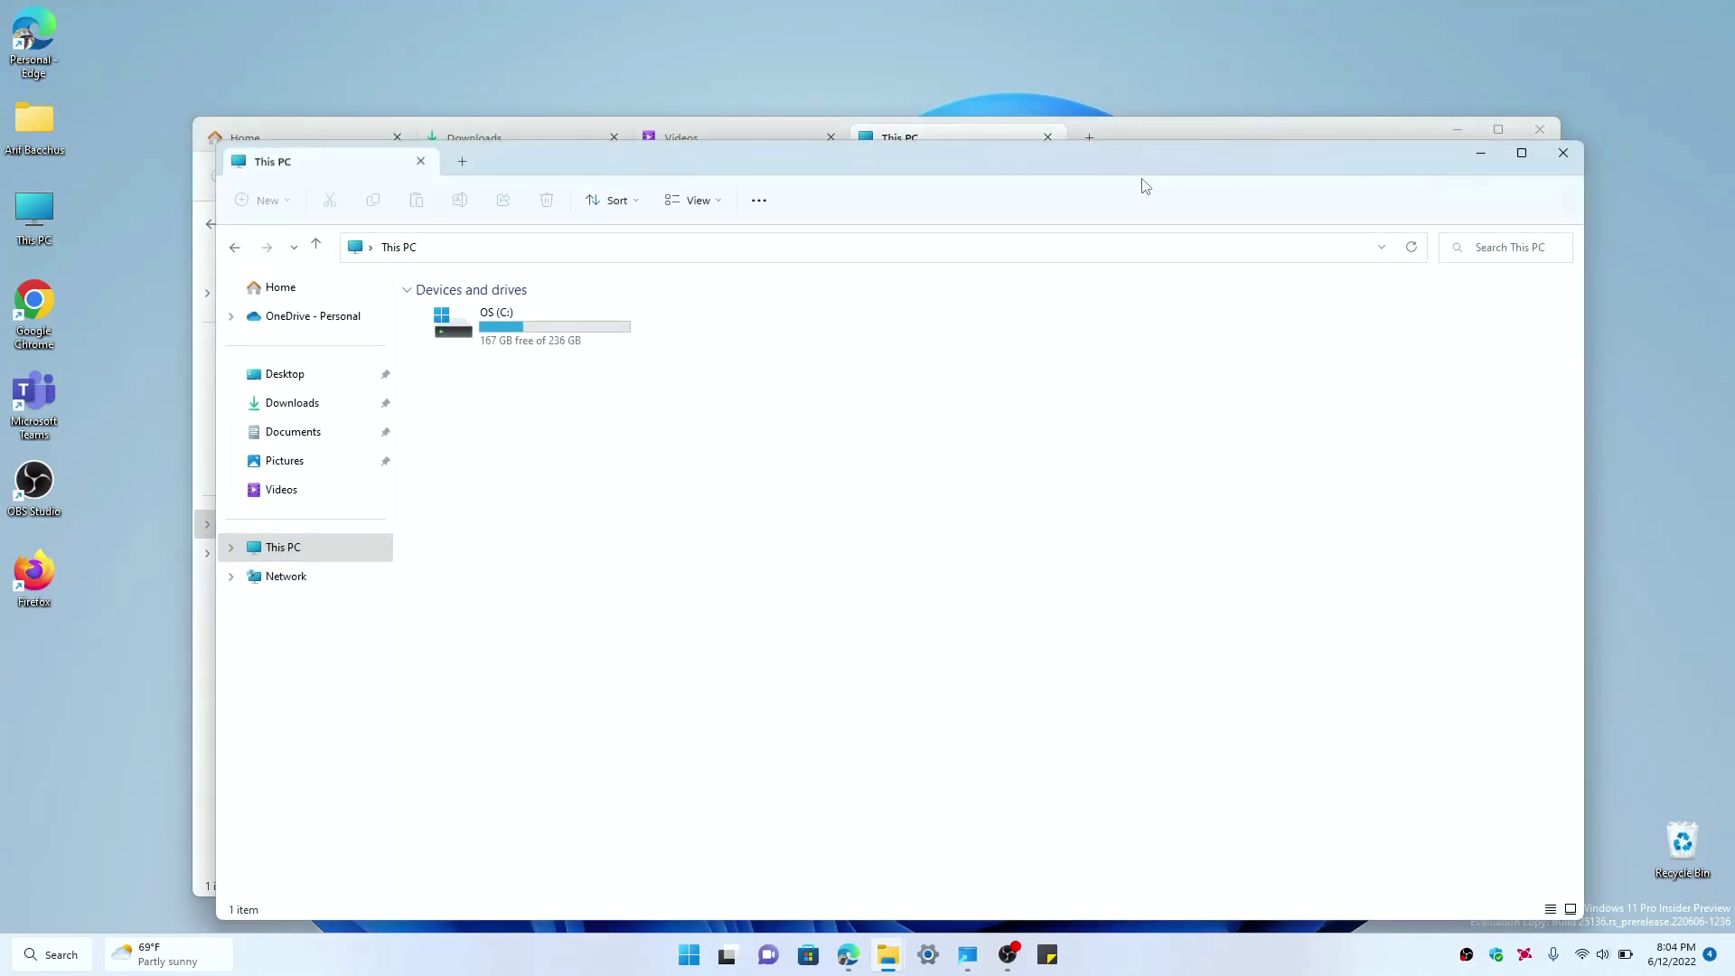
{"action": "left_click_drag", "start_coordinate": [923, 157], "coordinate": [887, 139]}
{"action": "left_click", "coordinate": [1534, 133]}
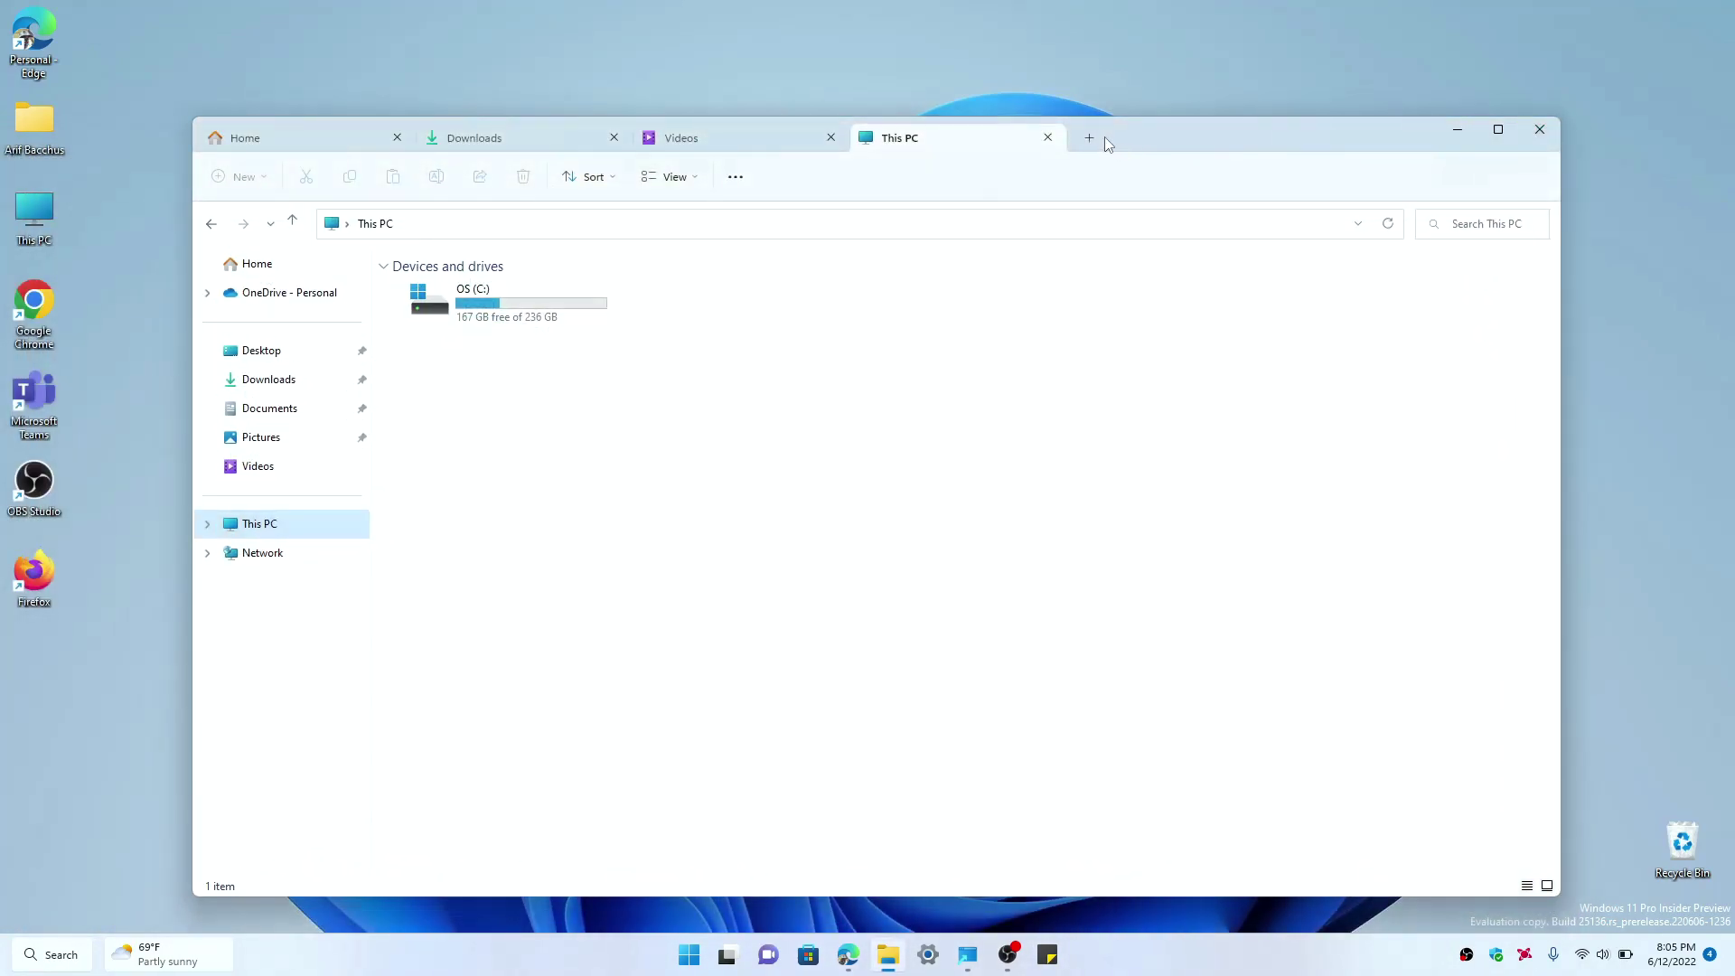
{"action": "left_click_drag", "start_coordinate": [1245, 137], "coordinate": [1195, 143]}
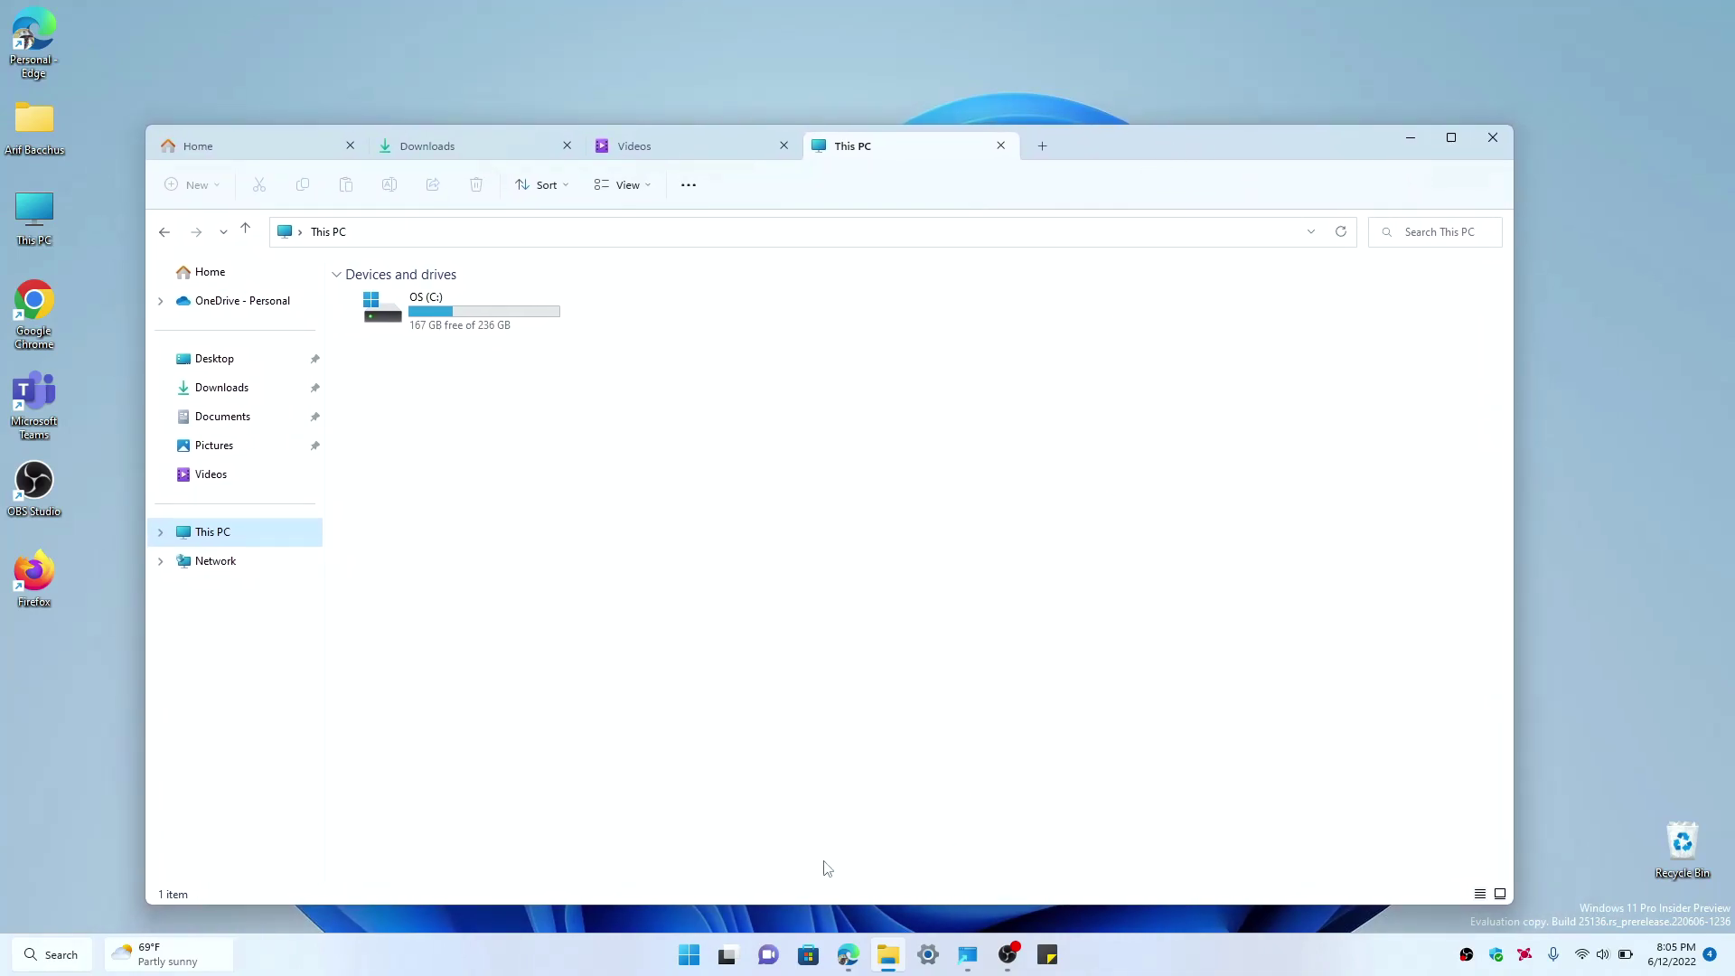
- Launch Notepad from a Start search for 'note' to get a blank Untitled document
{"action": "key", "text": "super"}
{"action": "type", "text": "note"}
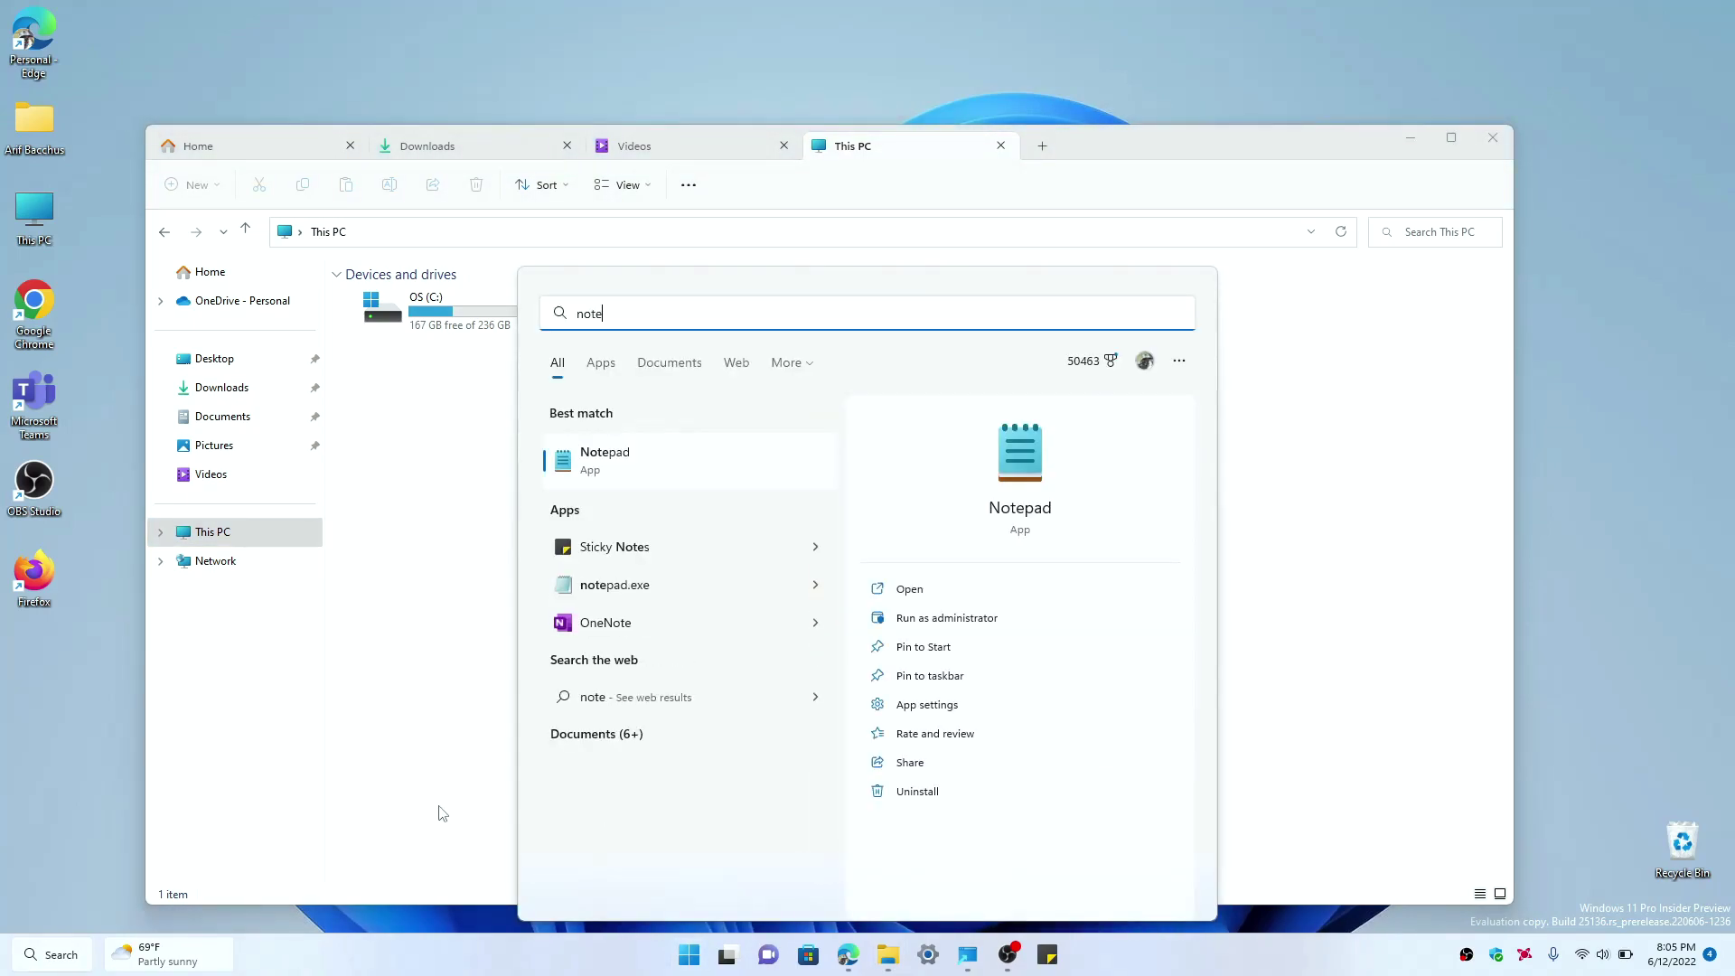
{"action": "left_click", "coordinate": [693, 486]}
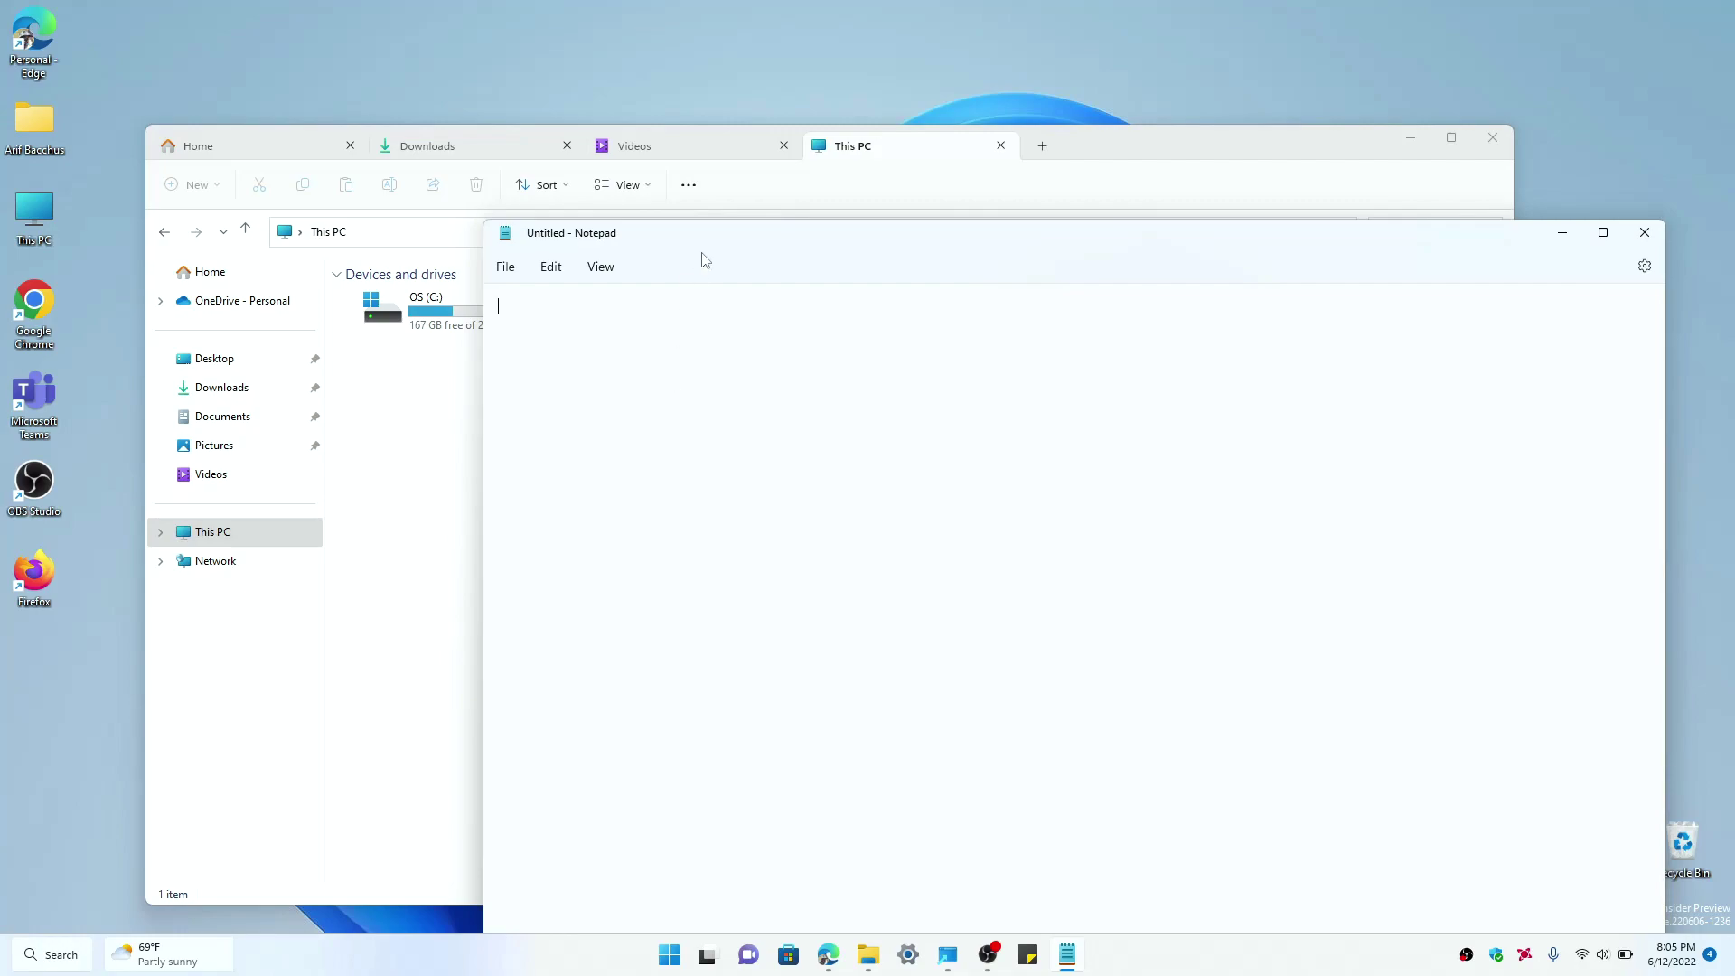
- Show Downloads in the fourth tab, add a new tab, and switch between the tabs
{"action": "left_click", "coordinate": [242, 395]}
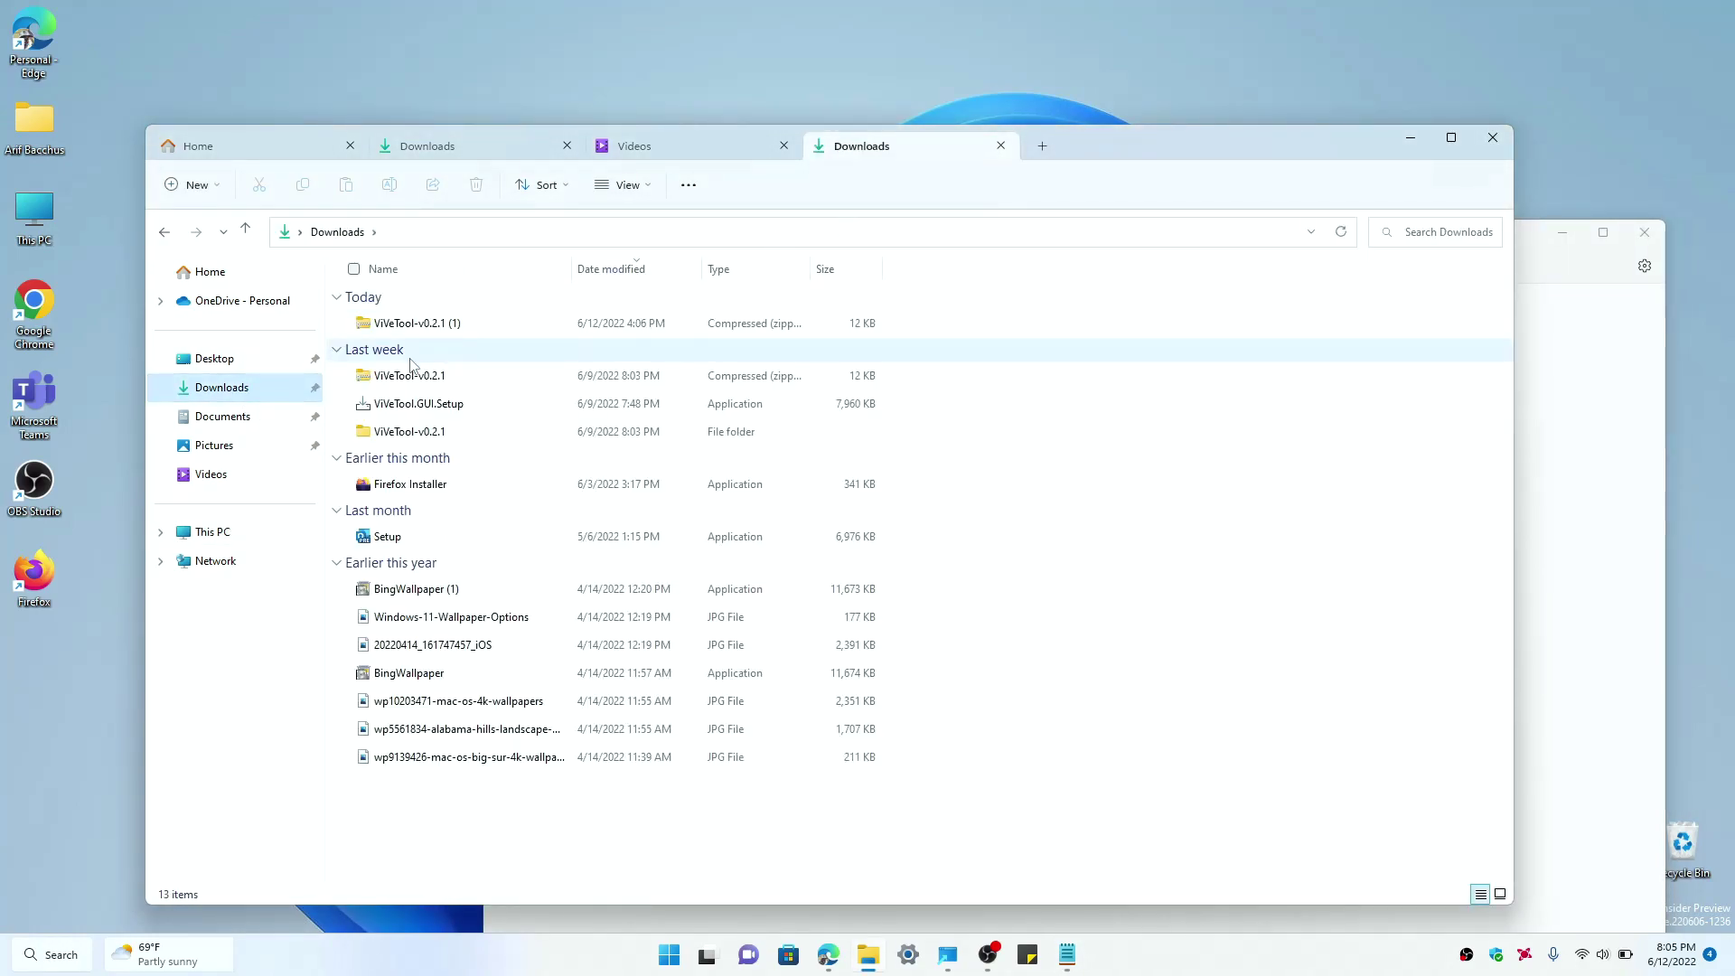
{"action": "left_click", "coordinate": [1042, 148]}
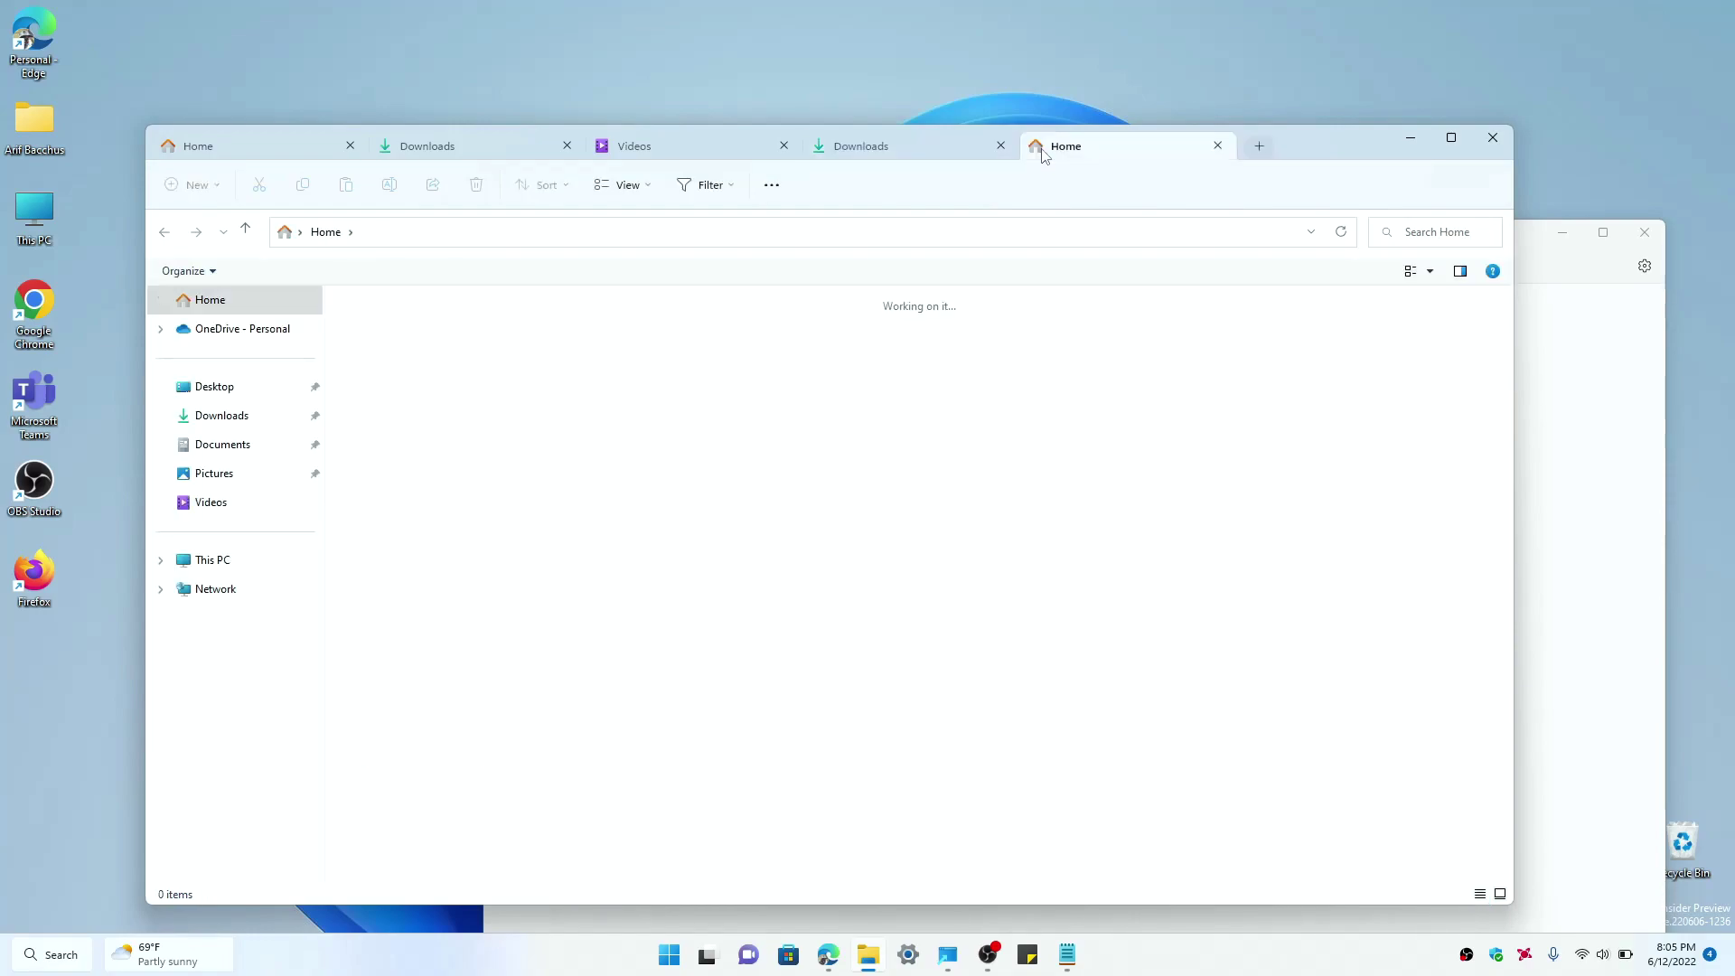
{"action": "left_click", "coordinate": [220, 479]}
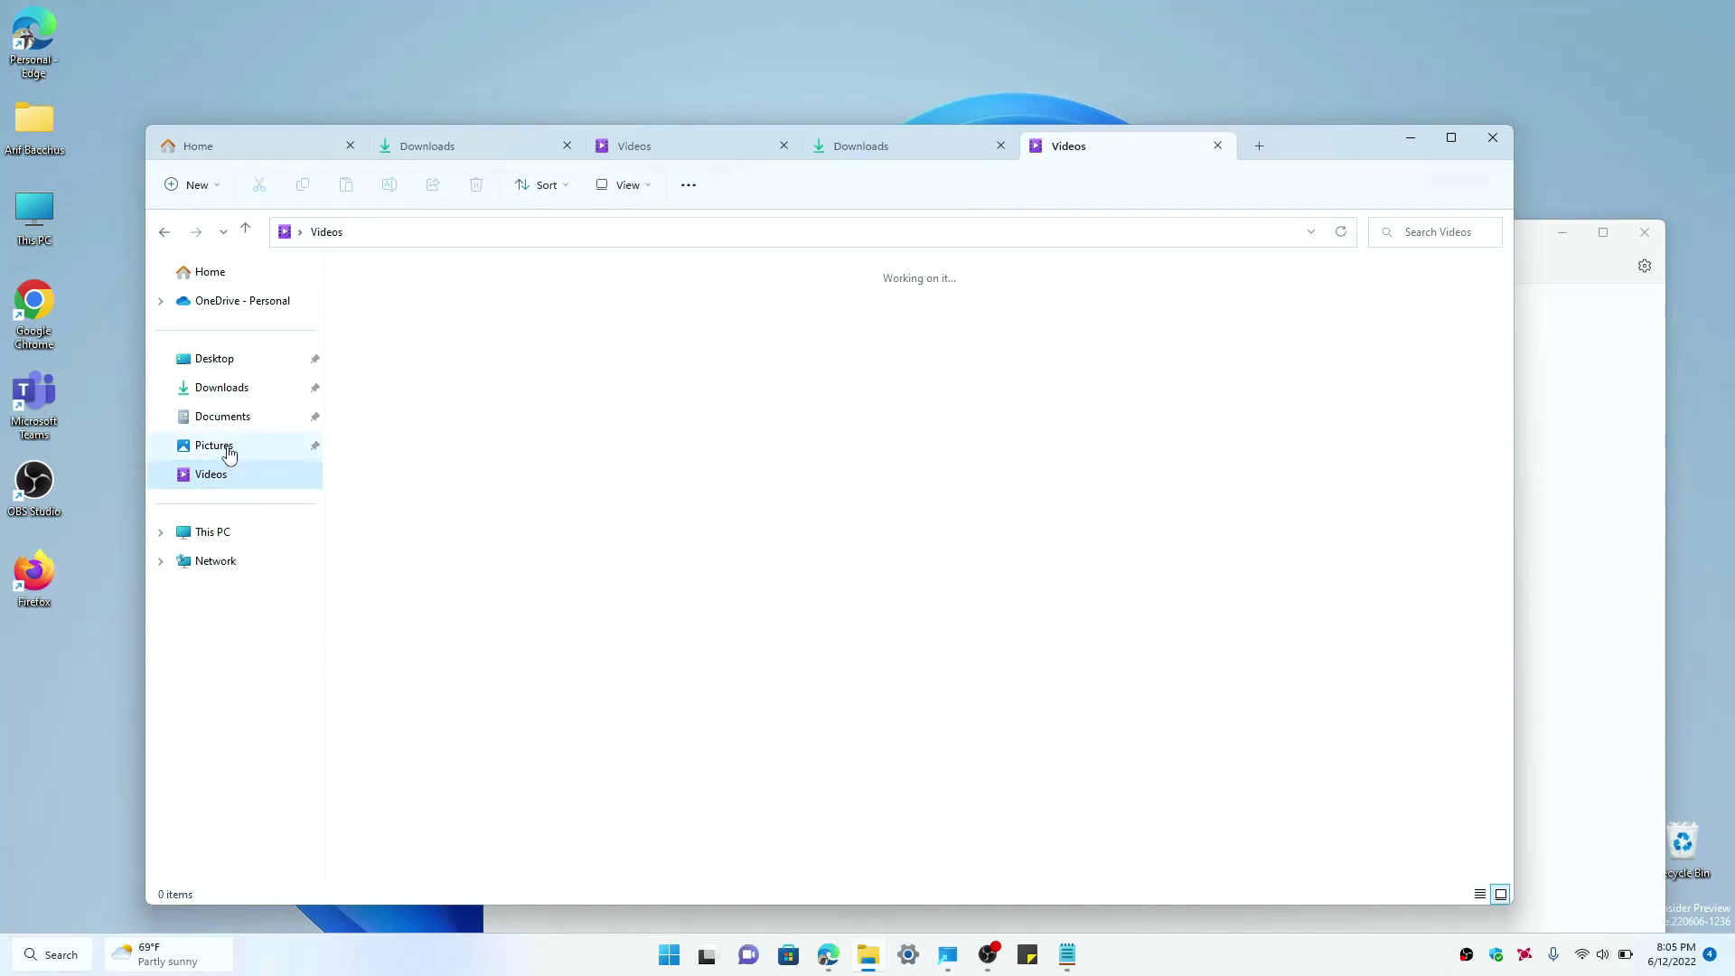
{"action": "left_click", "coordinate": [226, 450]}
{"action": "left_click", "coordinate": [898, 146]}
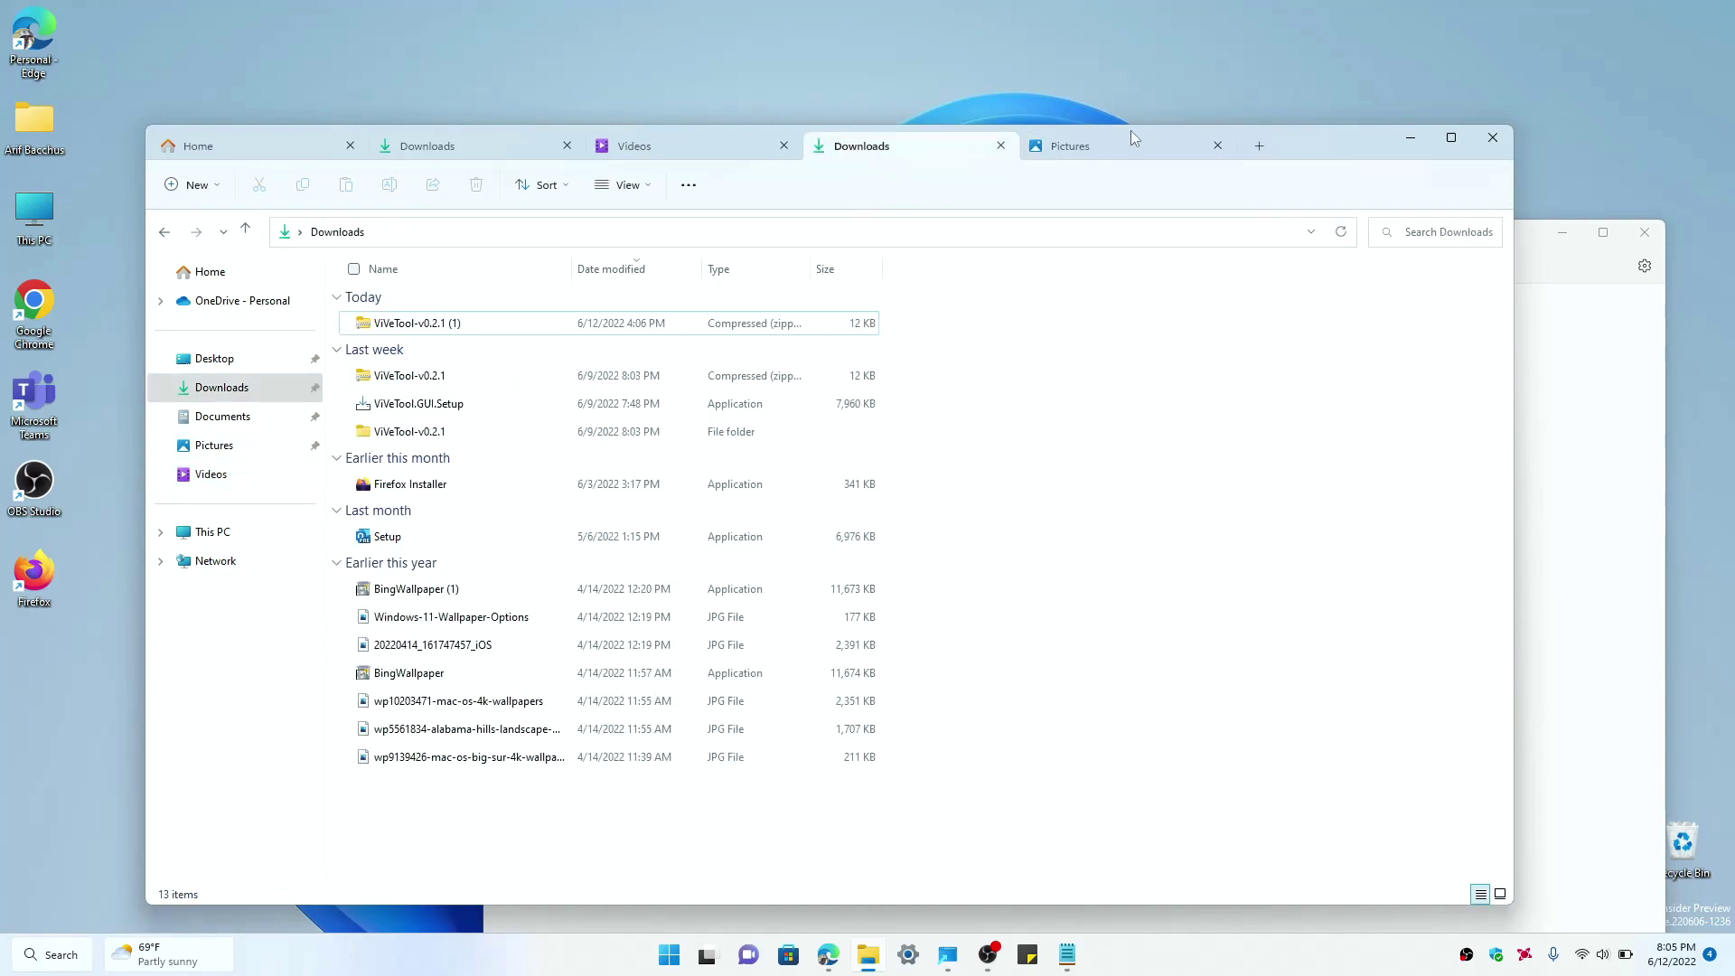
{"action": "left_click", "coordinate": [1131, 141]}
{"action": "left_click", "coordinate": [914, 155]}
{"action": "left_click", "coordinate": [1119, 154]}
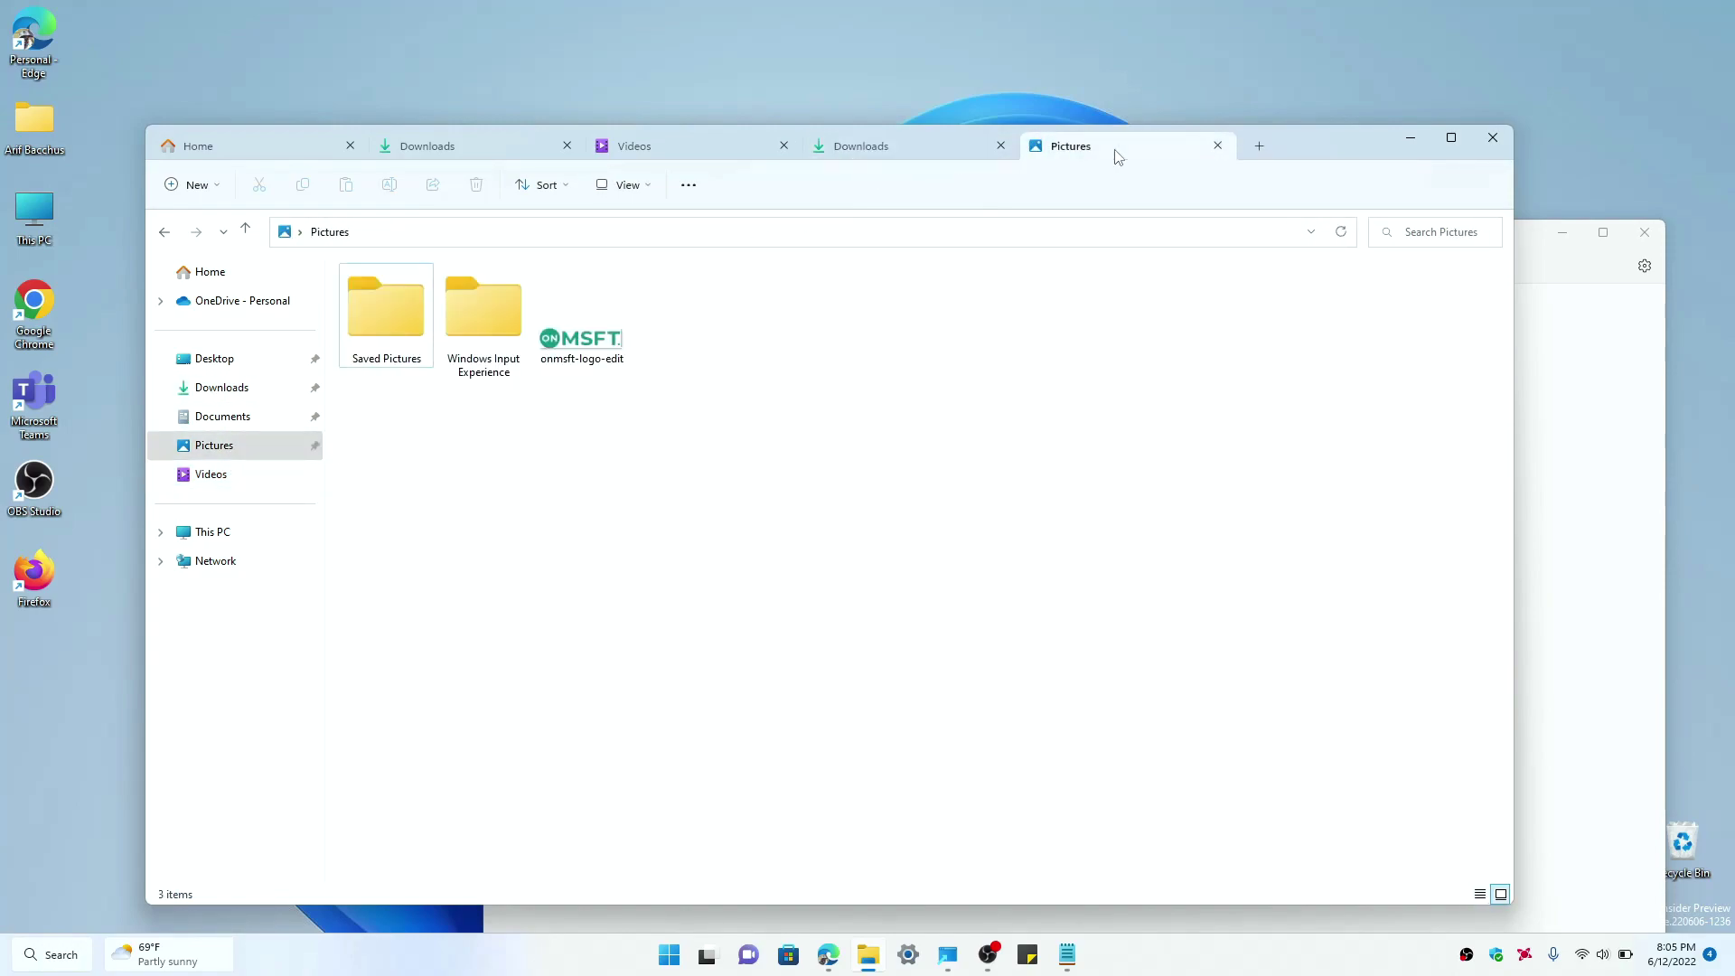
- Bring Notepad to the front and move its window up and left
{"action": "mouse_move", "coordinate": [882, 965]}
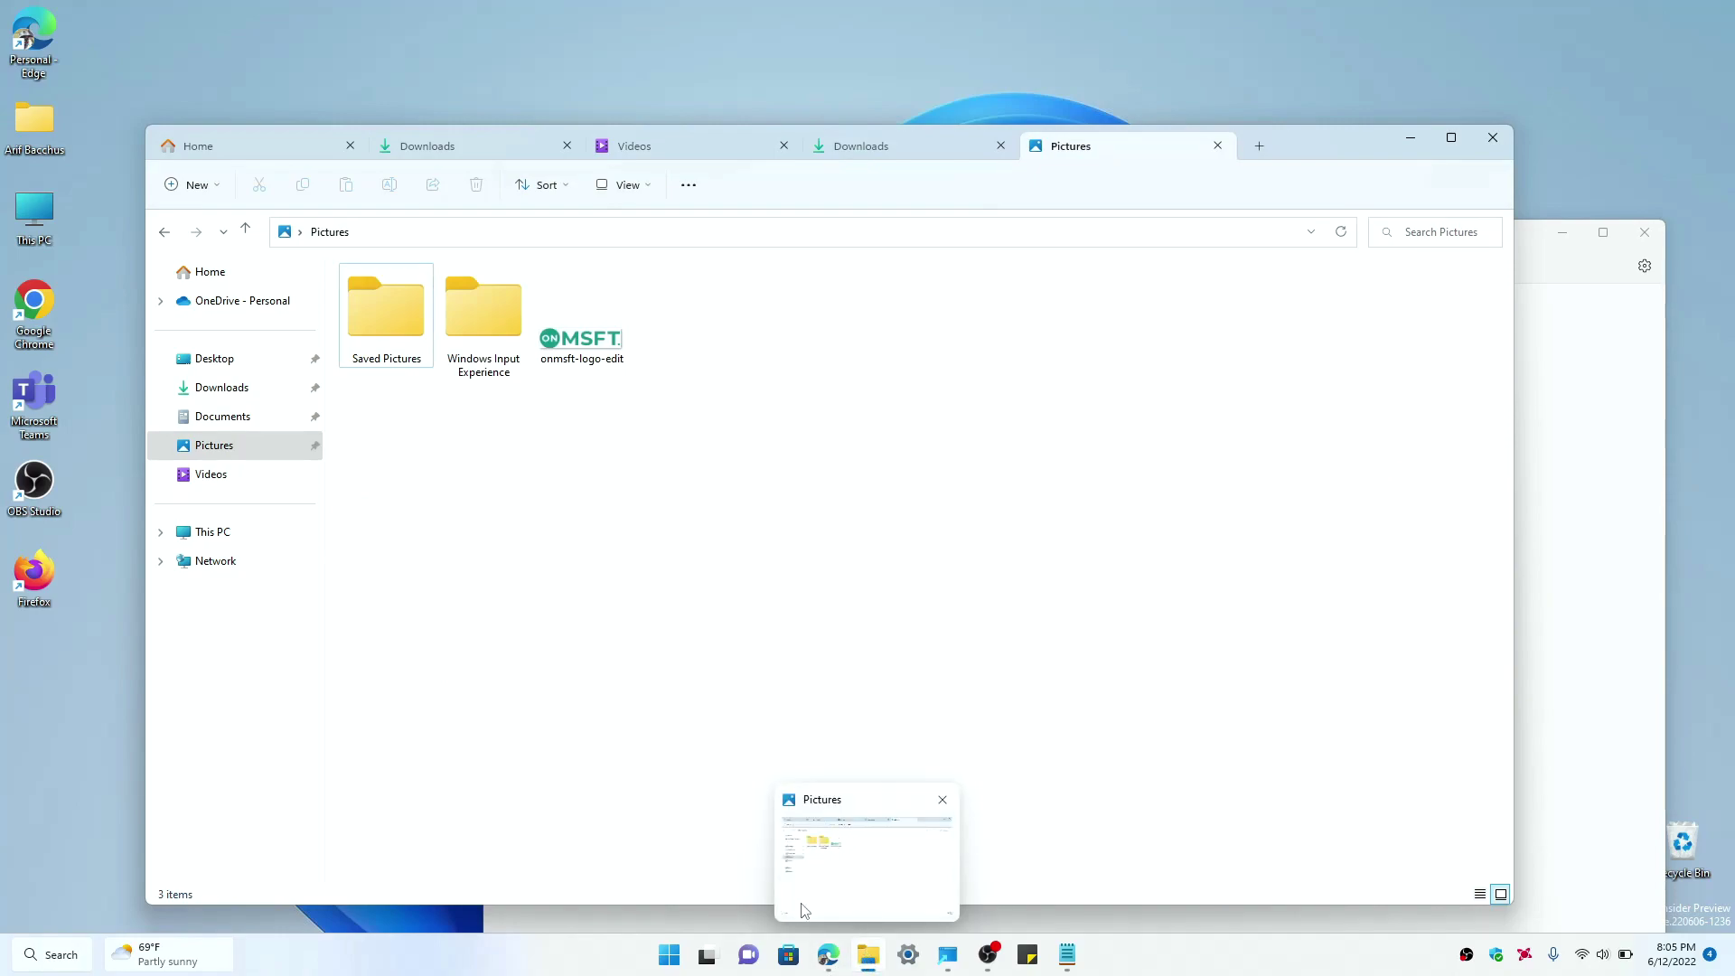
{"action": "left_click", "coordinate": [1613, 395]}
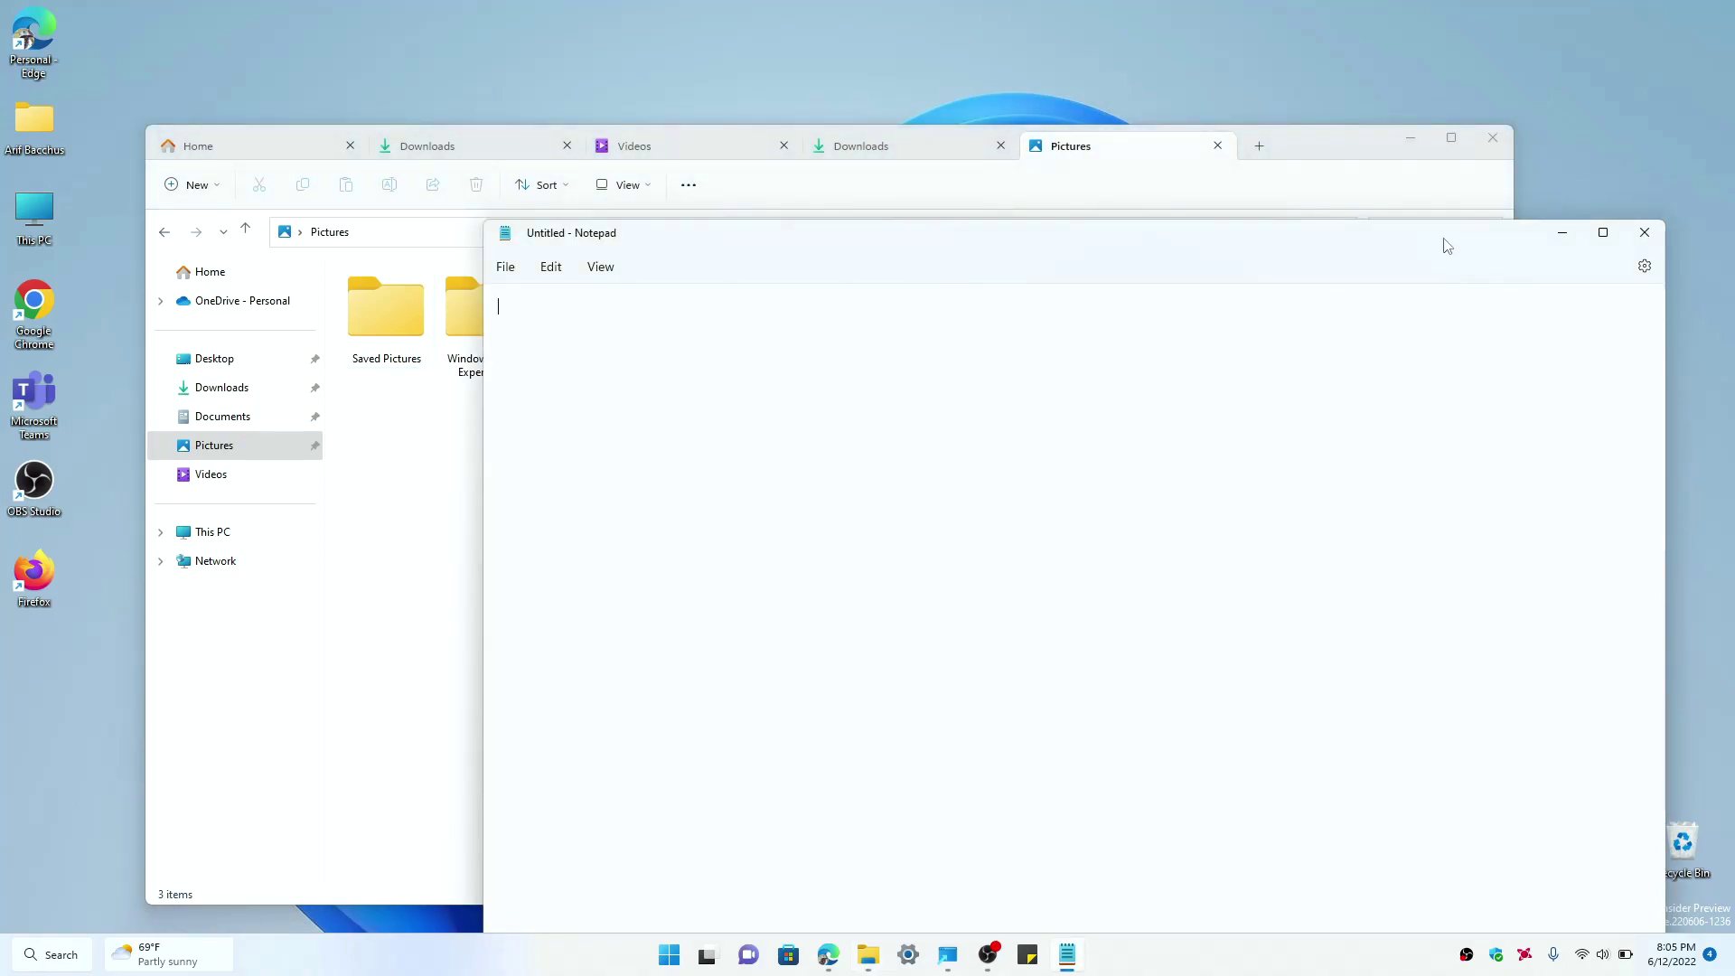
{"action": "left_click_drag", "start_coordinate": [1447, 246], "coordinate": [1347, 154]}
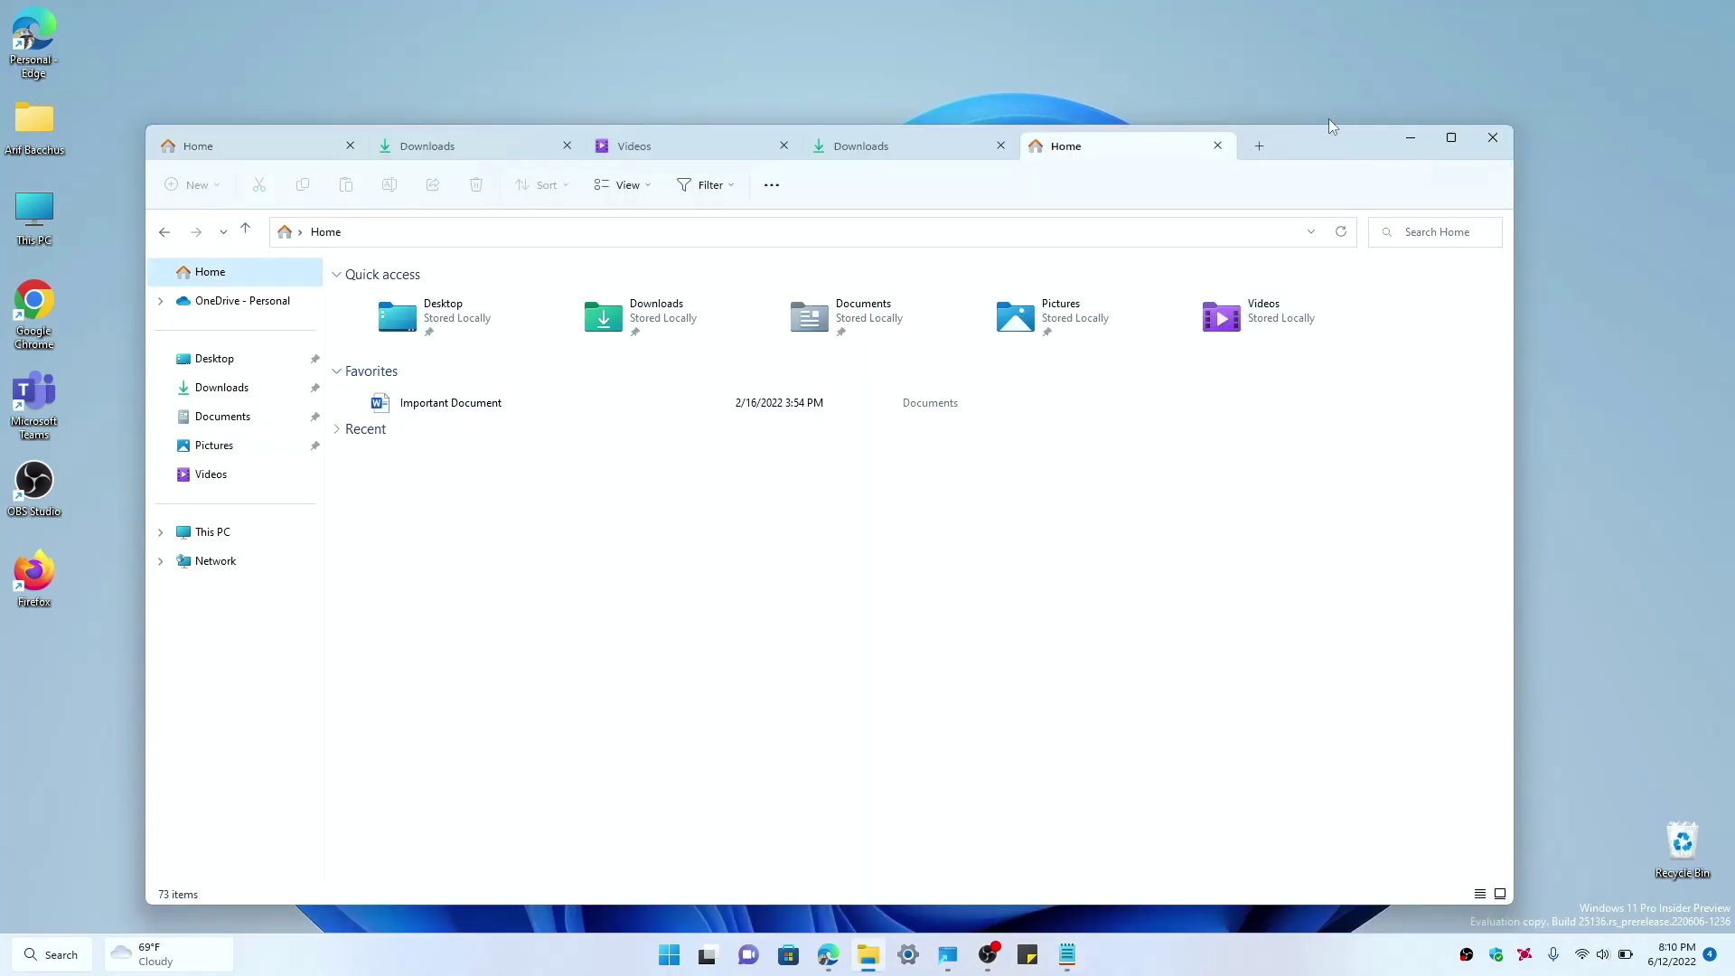
- Nudge the Explorer window, widen the navigation pane slightly, then resize it back
{"action": "left_click_drag", "start_coordinate": [1303, 138], "coordinate": [1339, 128]}
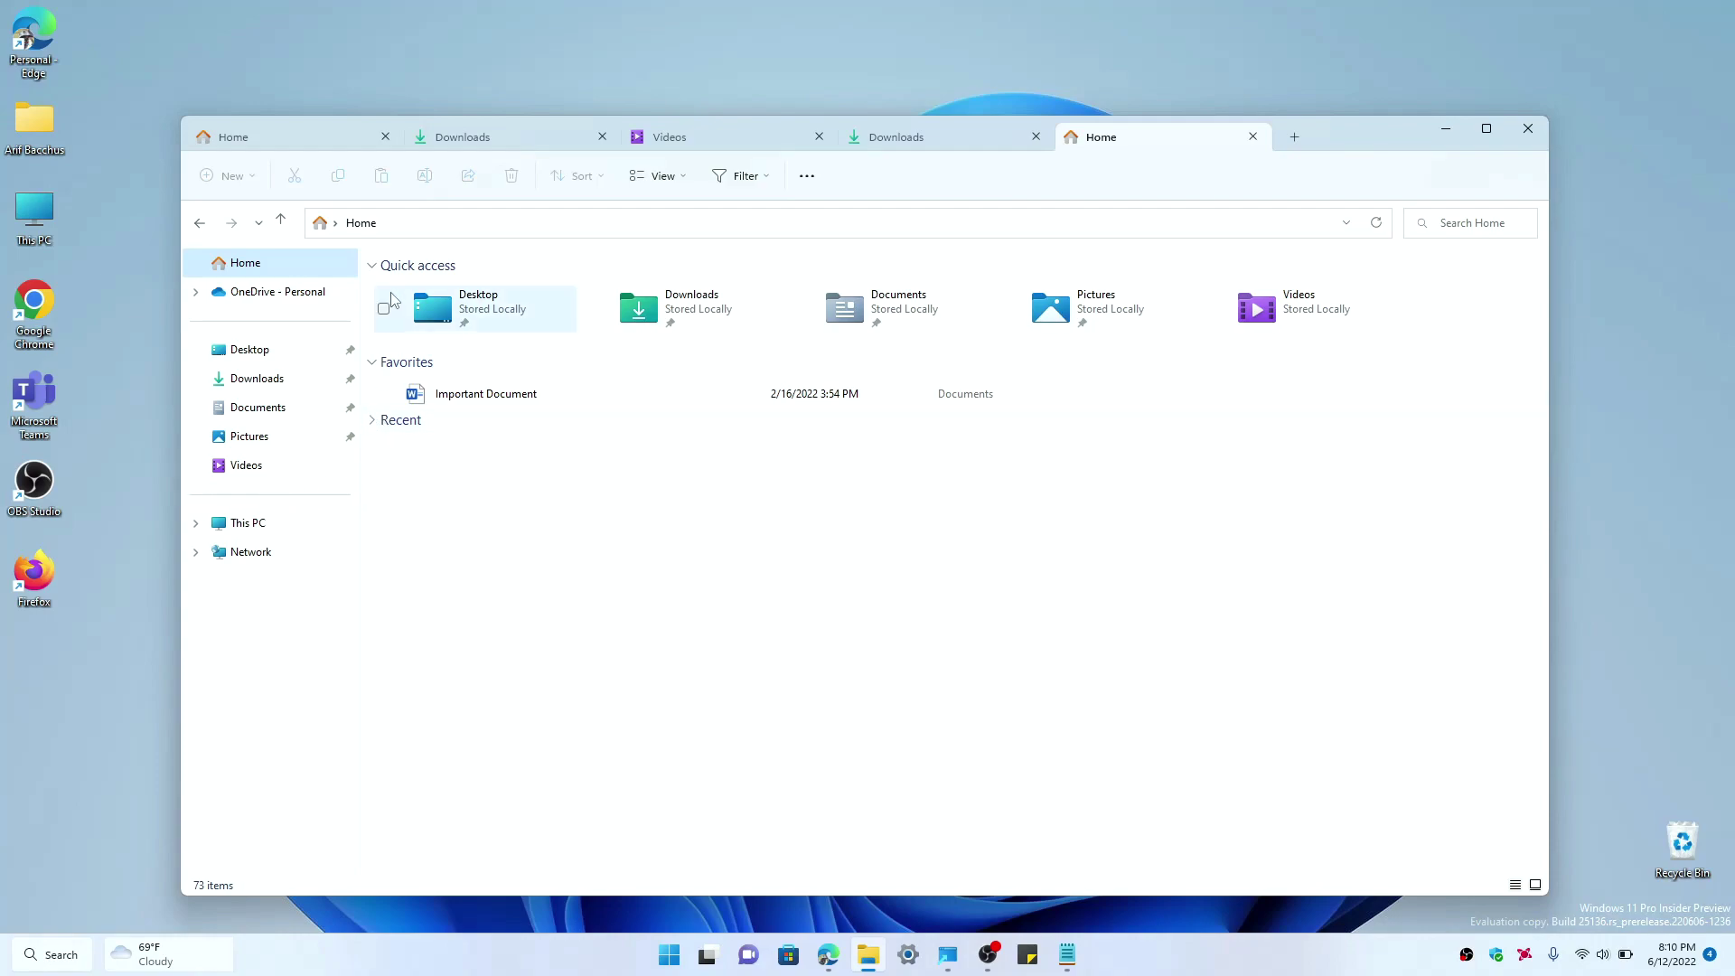
{"action": "mouse_move", "coordinate": [367, 273]}
{"action": "left_mouse_down"}
{"action": "mouse_move", "coordinate": [439, 276]}
{"action": "mouse_move", "coordinate": [378, 284]}
{"action": "left_mouse_up"}
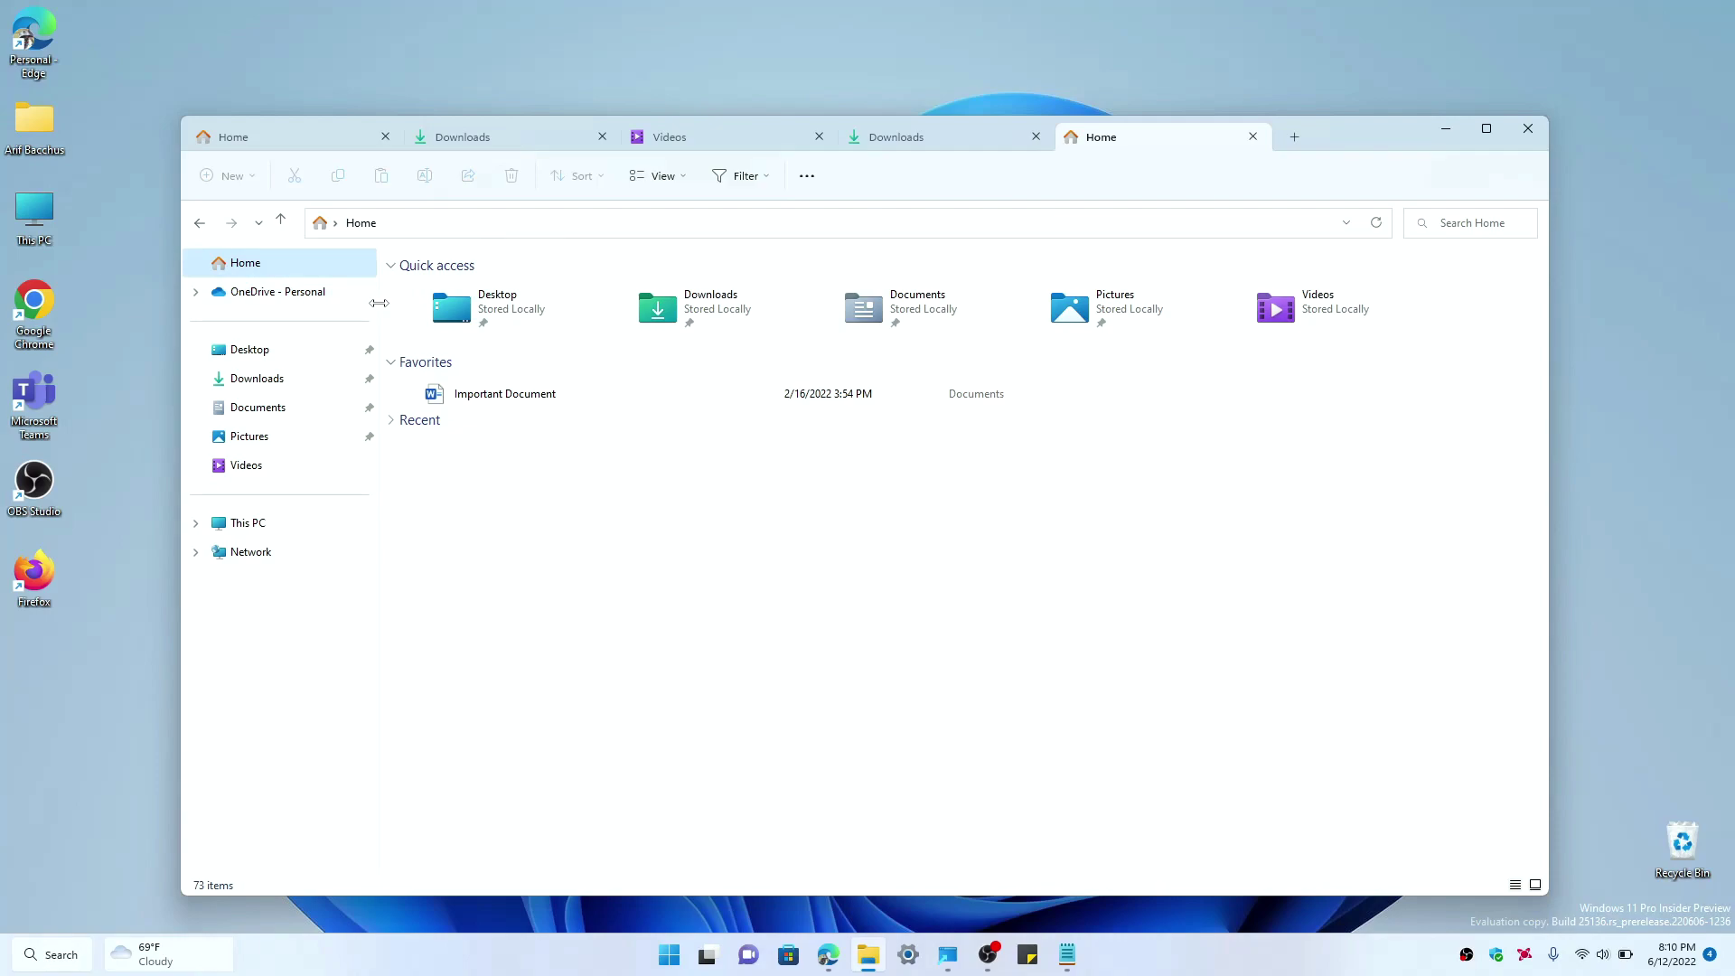
{"action": "mouse_move", "coordinate": [378, 303]}
{"action": "left_mouse_down"}
{"action": "mouse_move", "coordinate": [405, 303]}
{"action": "mouse_move", "coordinate": [377, 302]}
{"action": "left_mouse_up"}
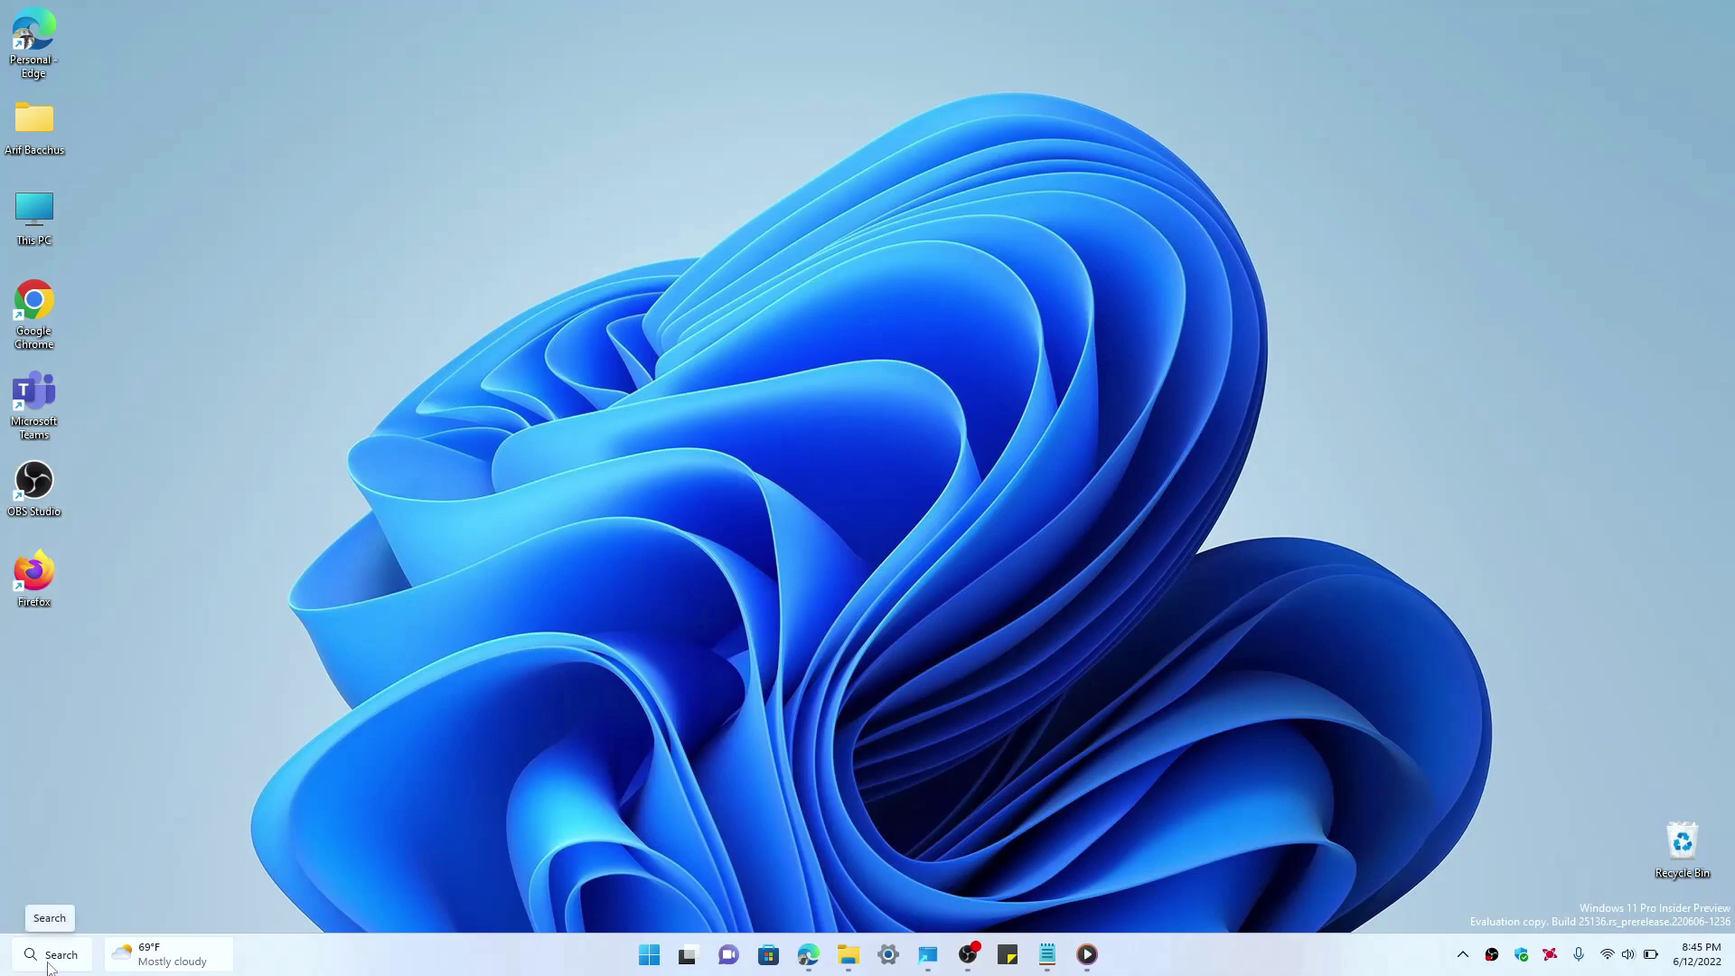
{"action": "left_click", "coordinate": [931, 954]}
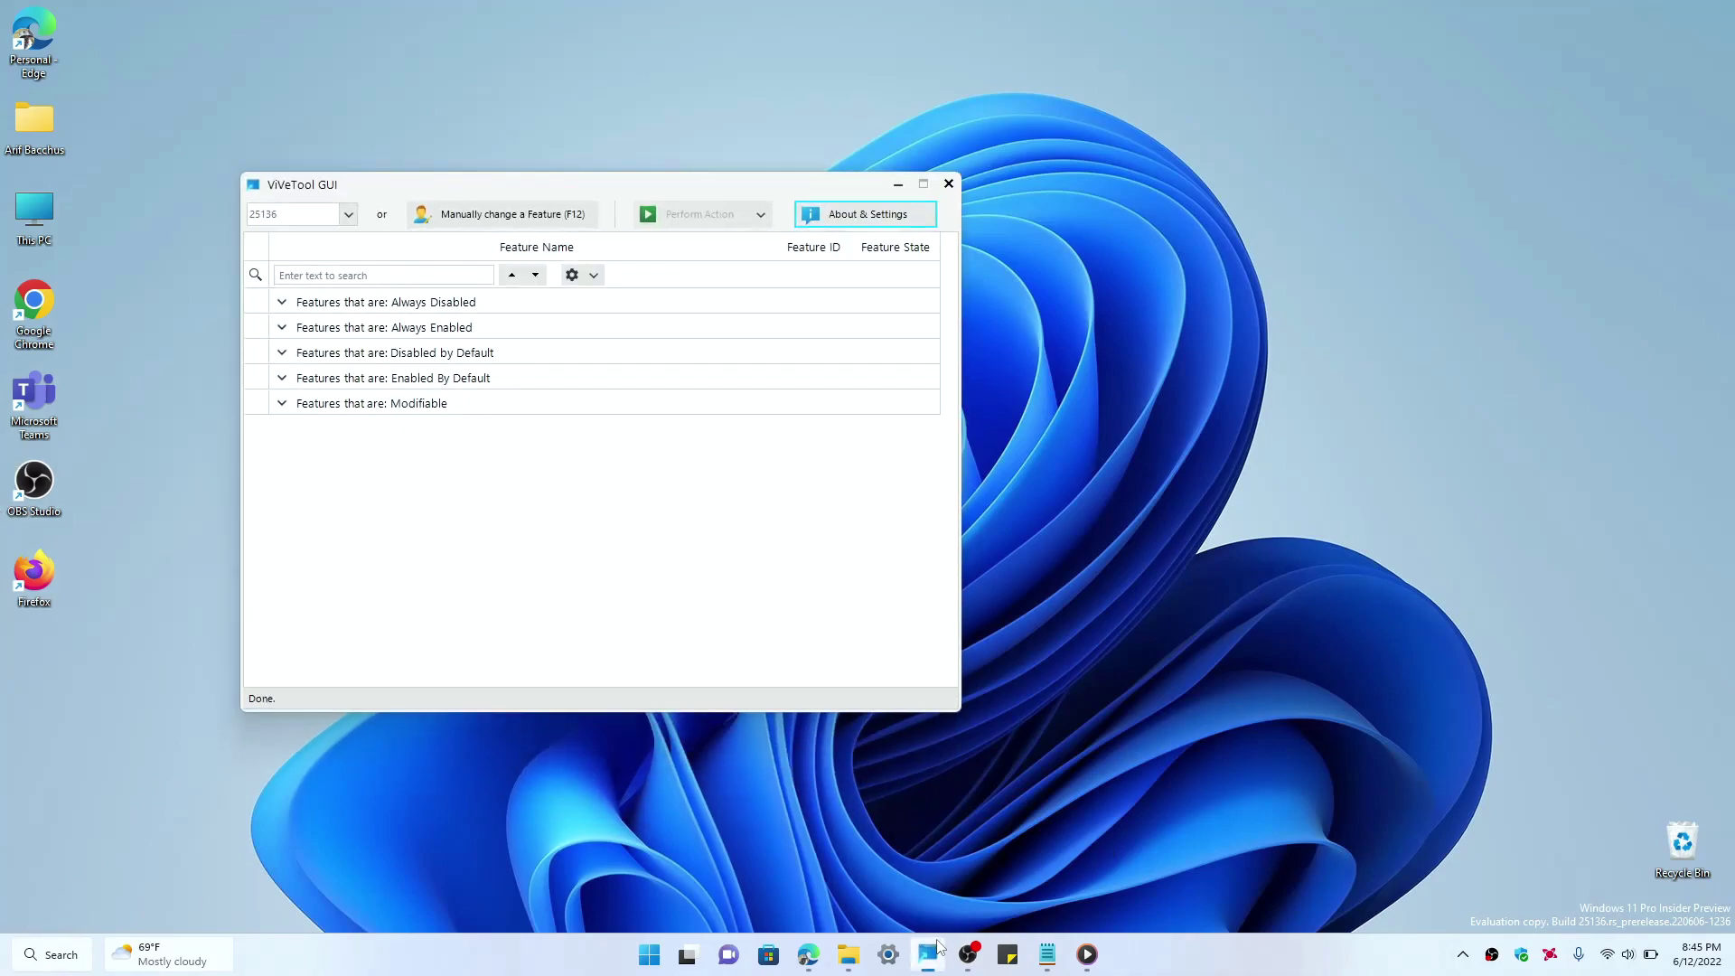
{"action": "left_click", "coordinate": [930, 955]}
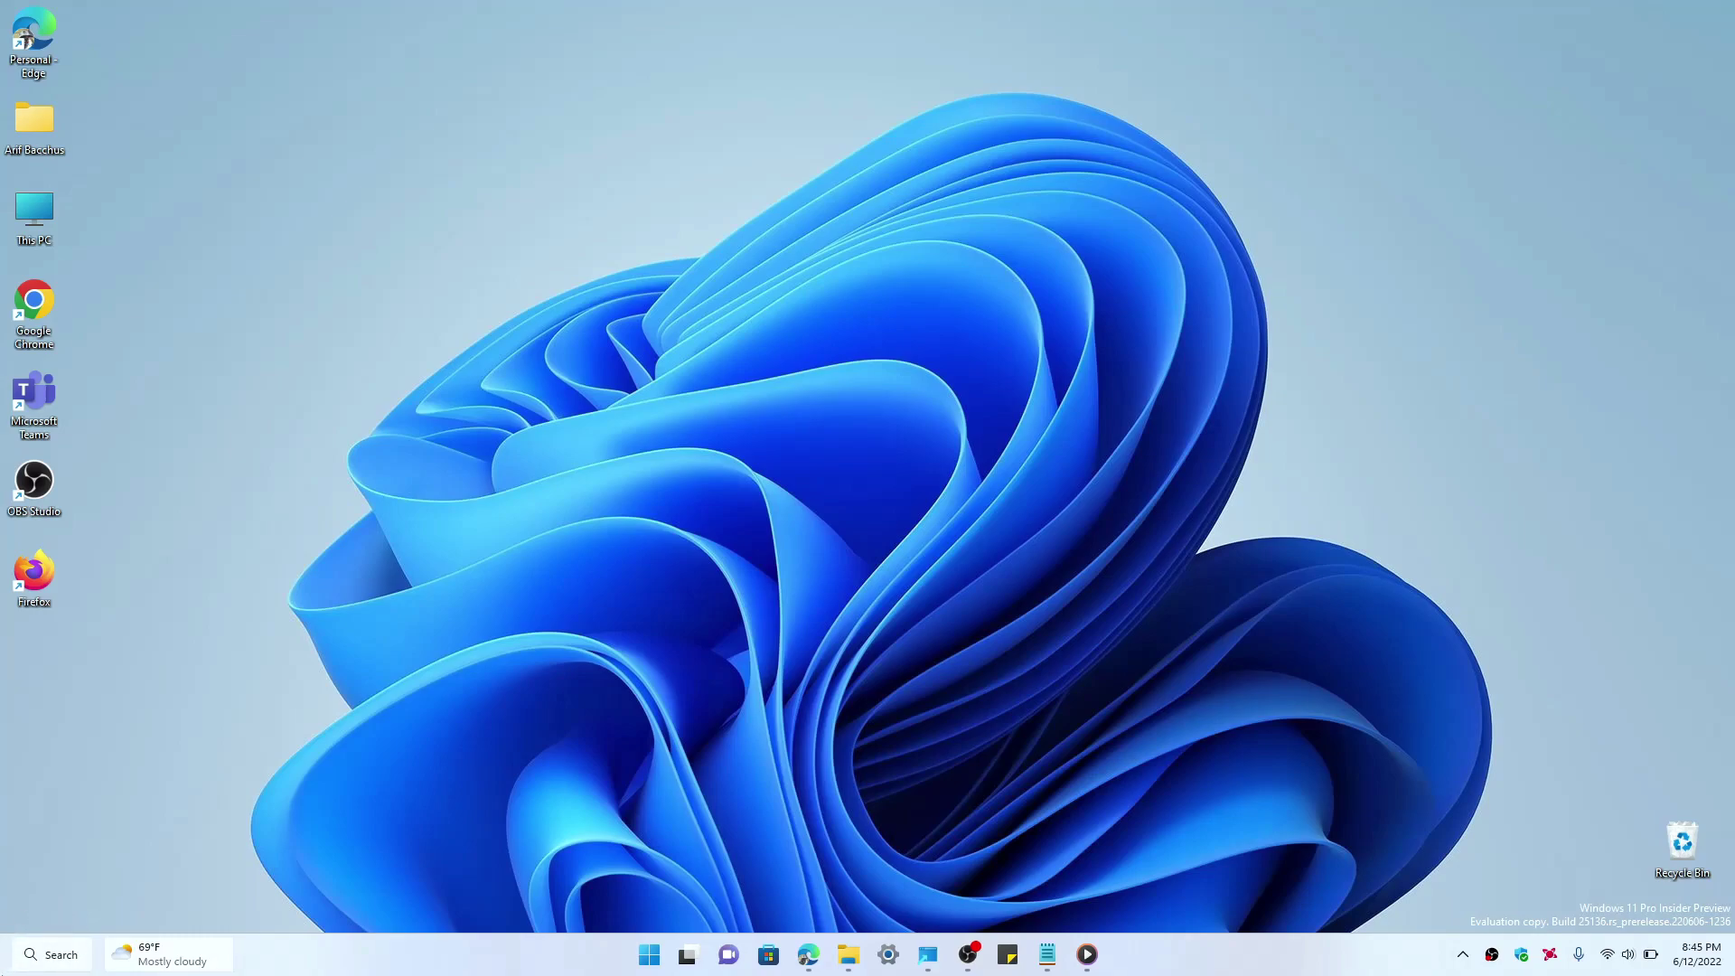
{"action": "mouse_move", "coordinate": [221, 960]}
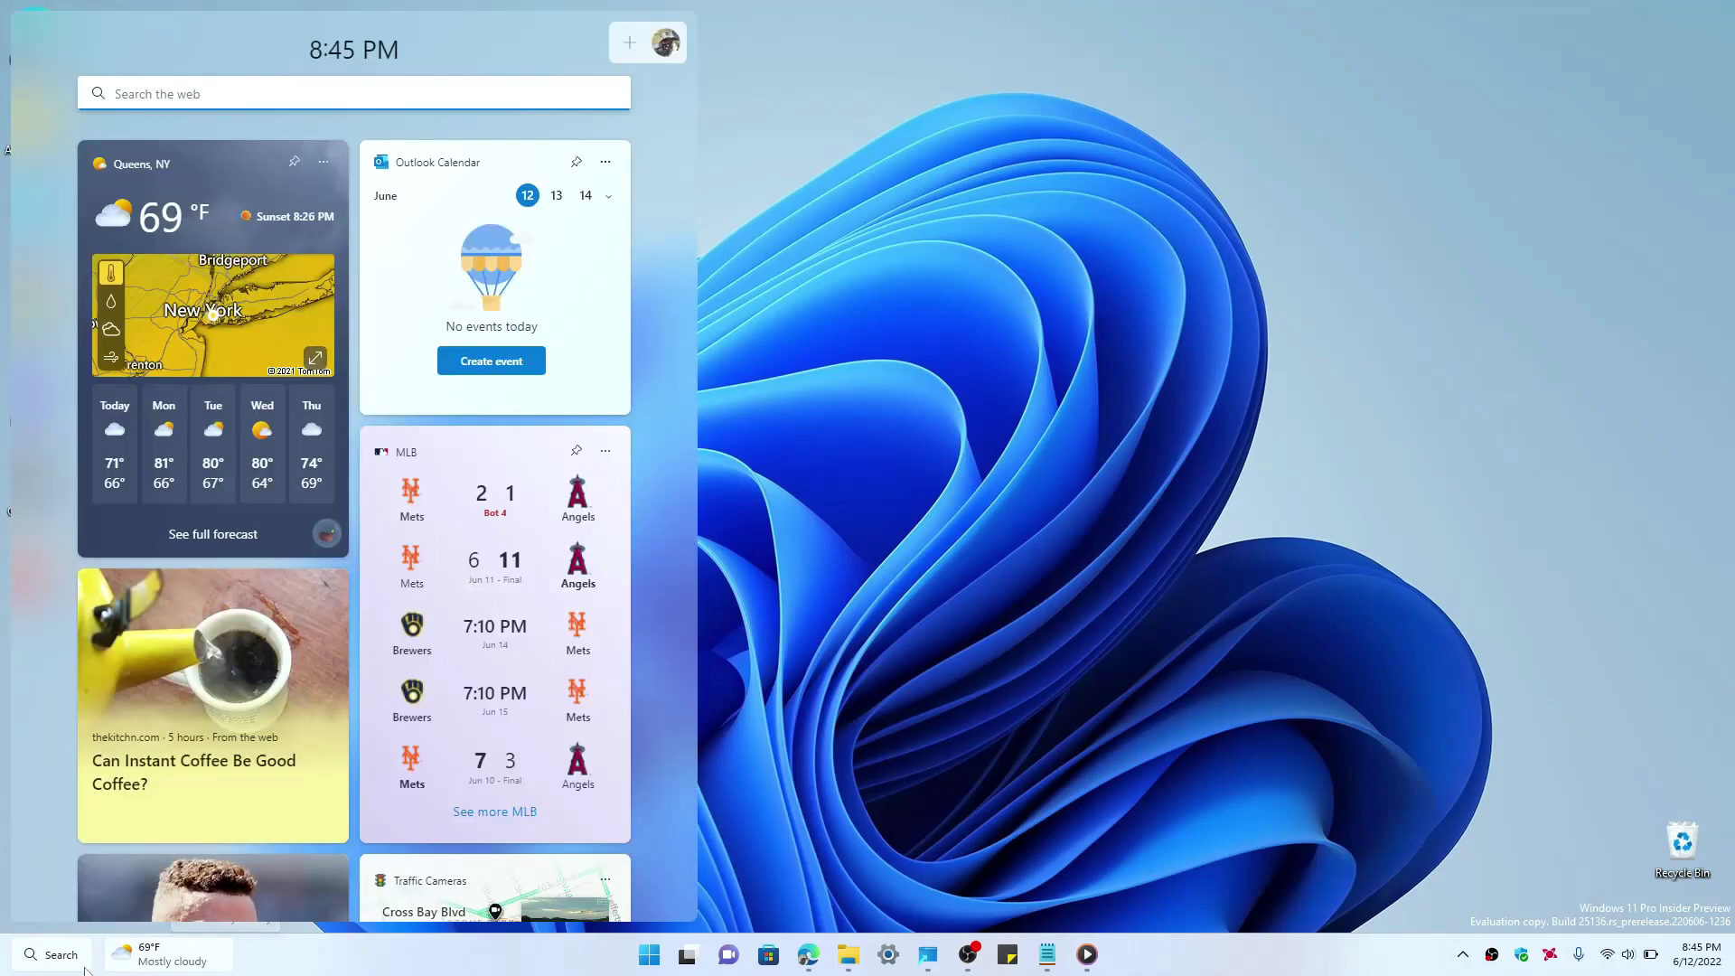
{"action": "left_click", "coordinate": [80, 963]}
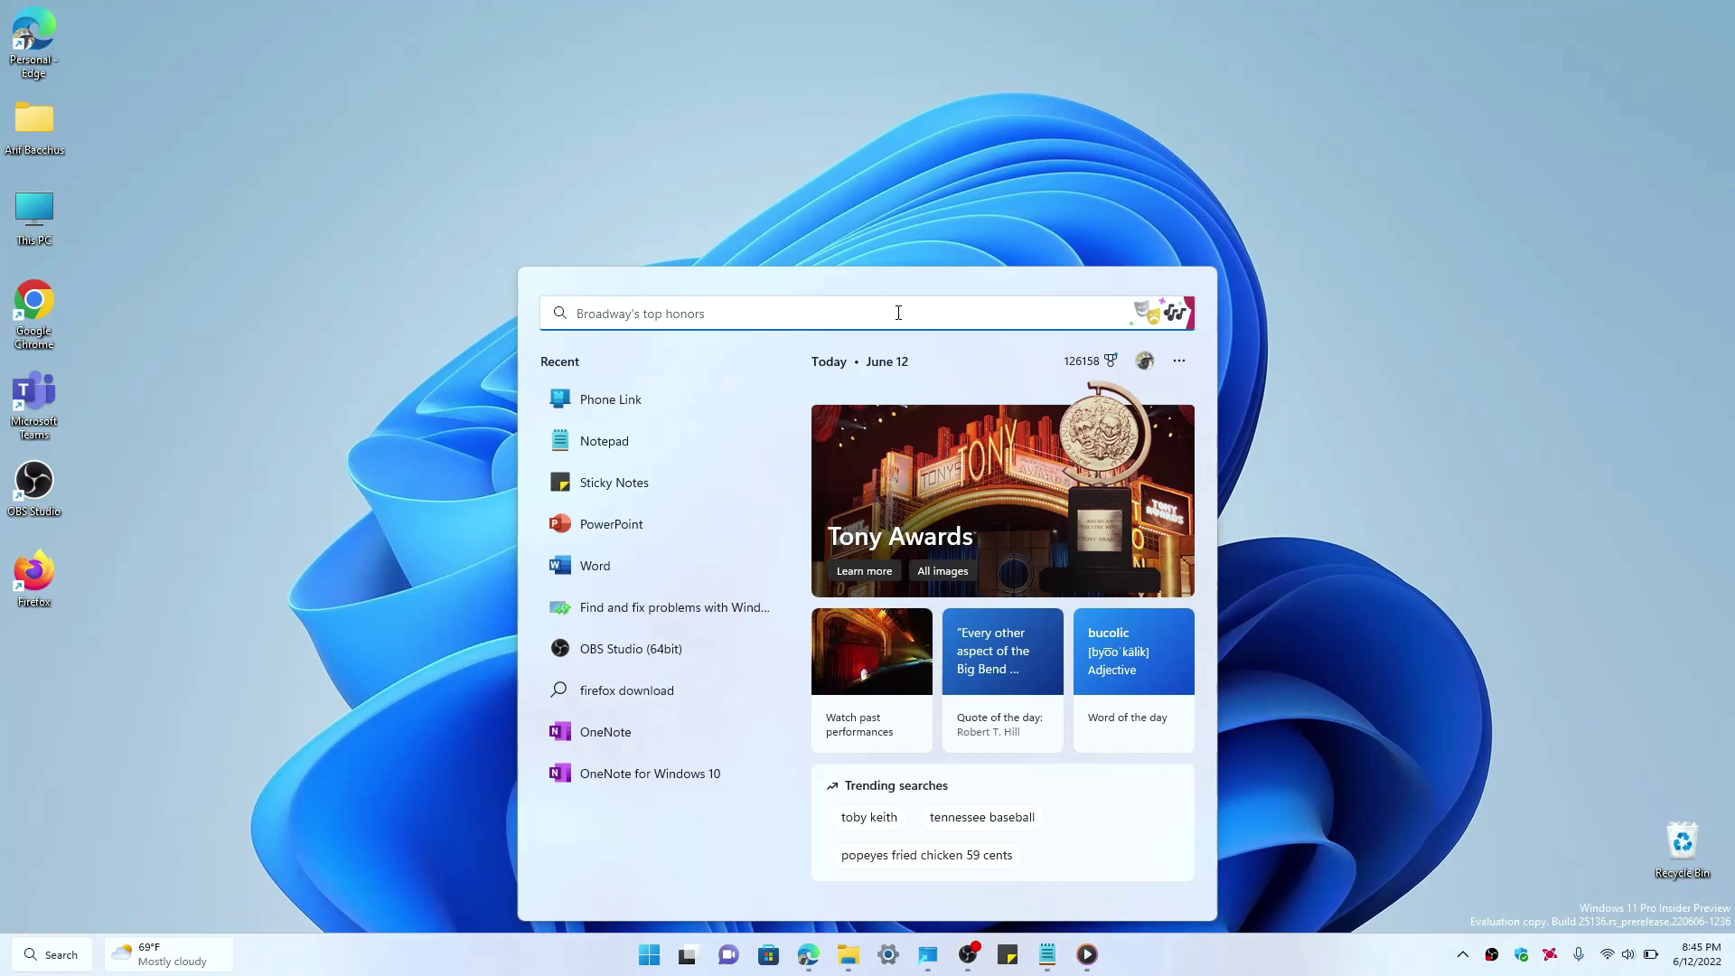
{"action": "left_click", "coordinate": [56, 956]}
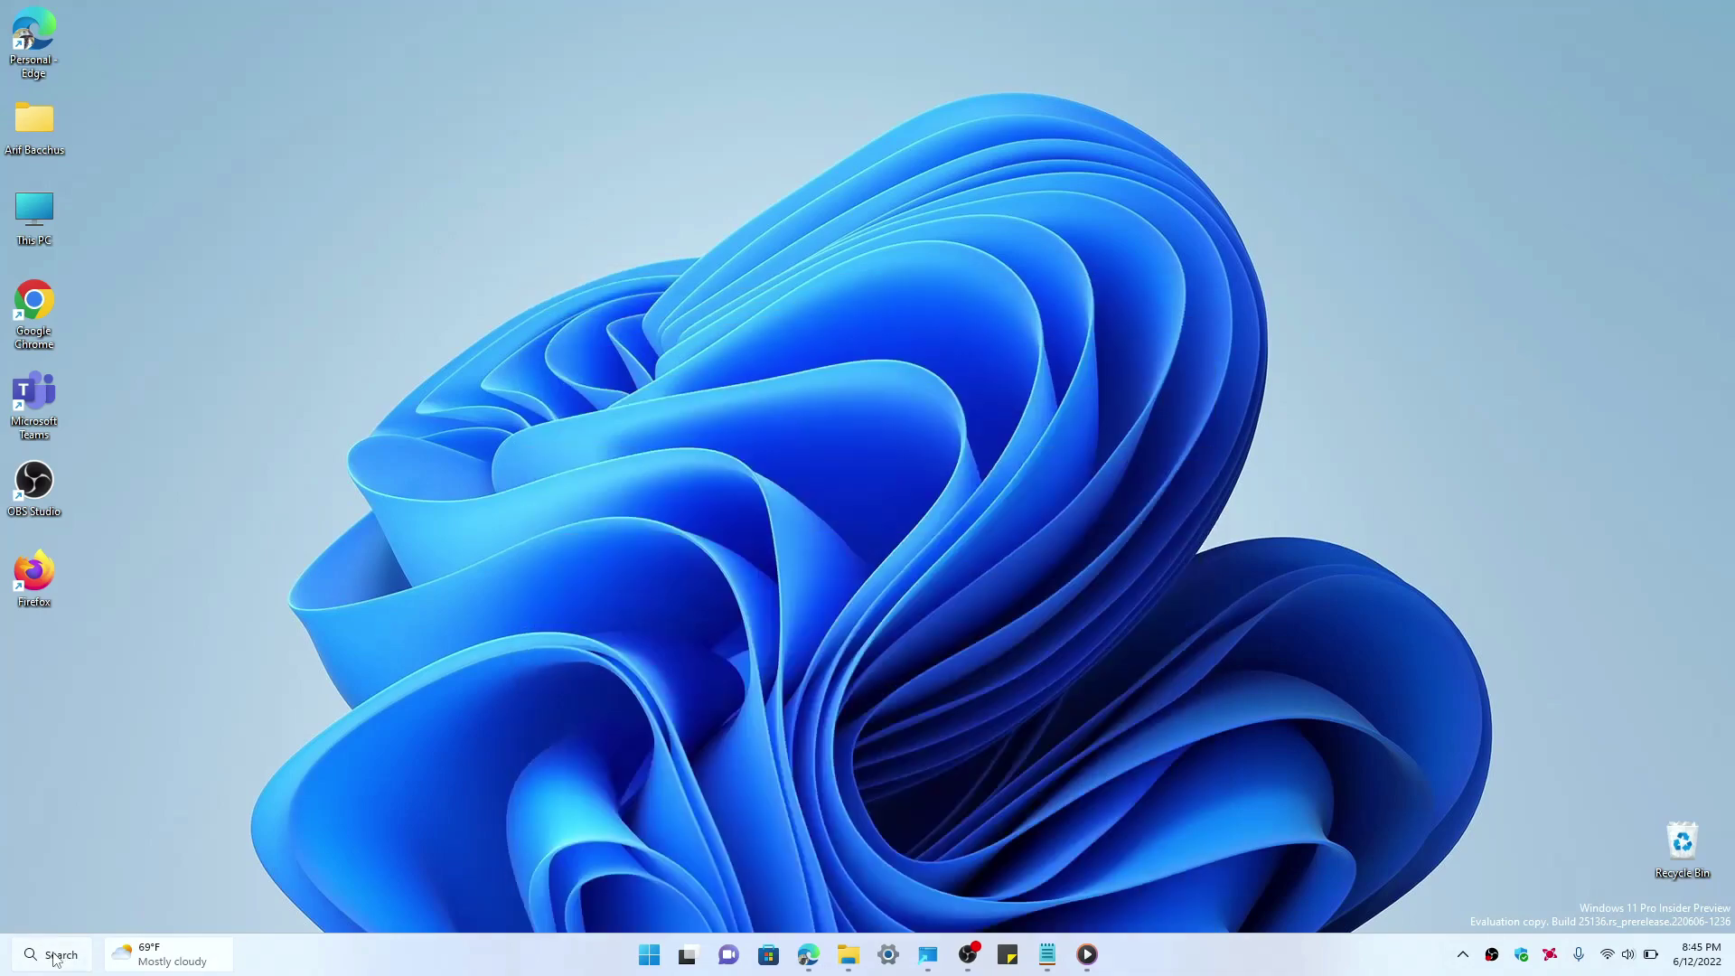
{"action": "left_click", "coordinate": [56, 956]}
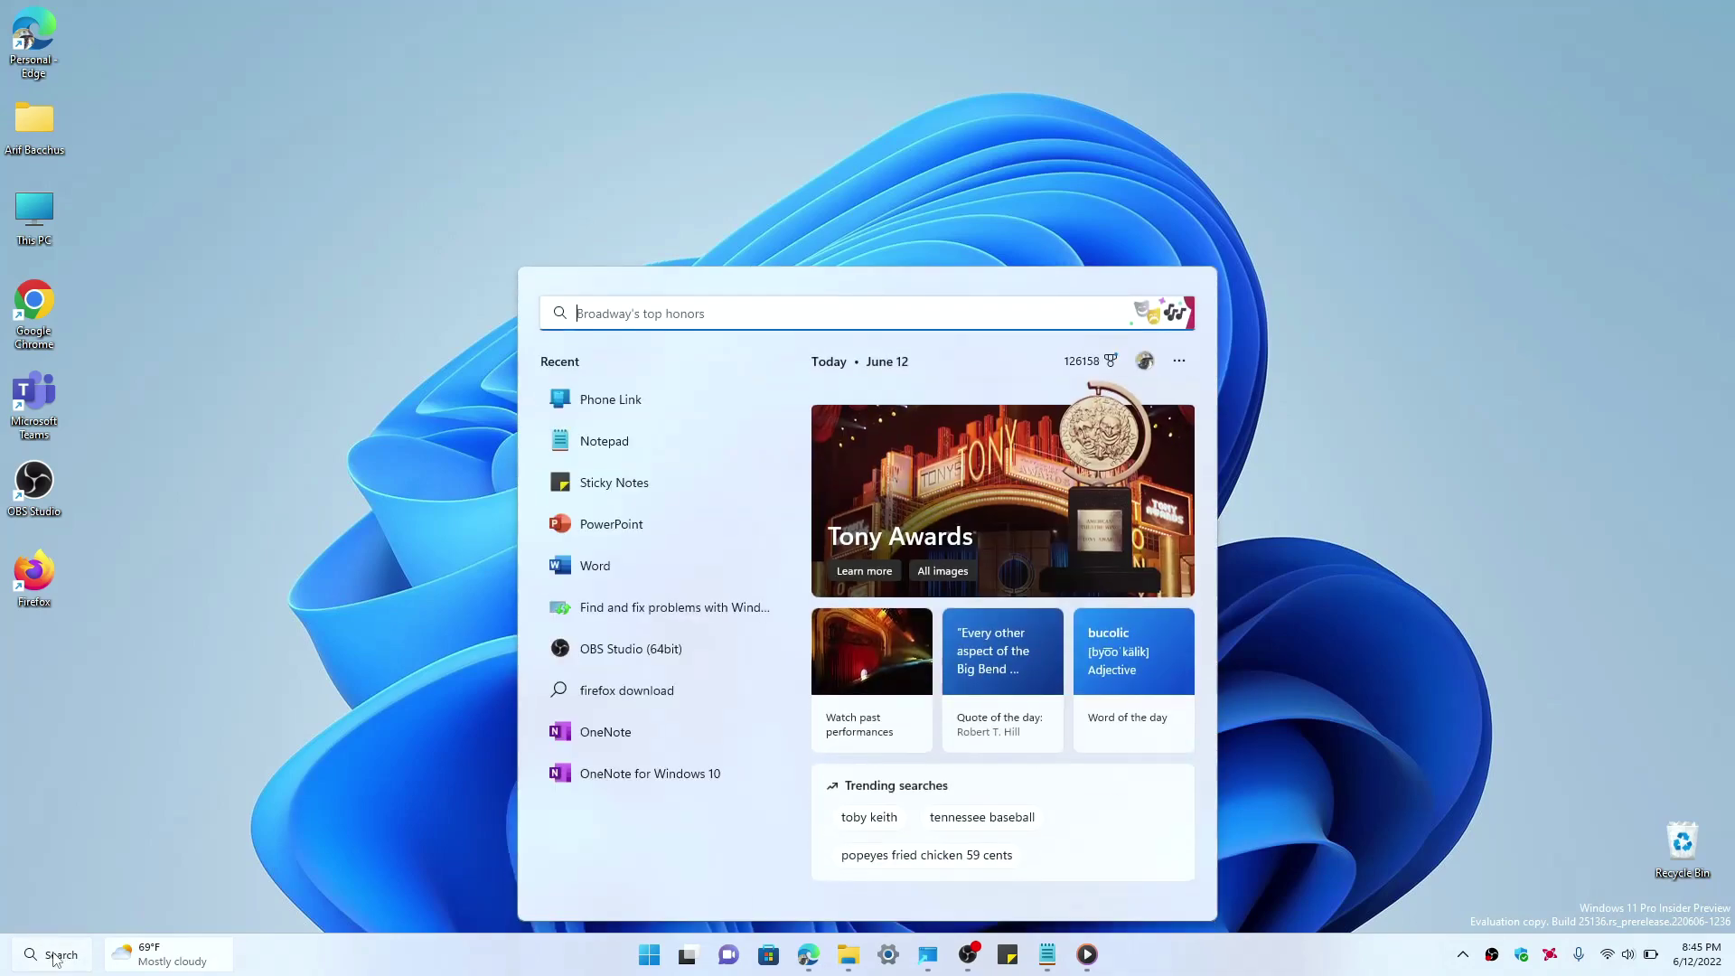
{"action": "left_click", "coordinate": [42, 957]}
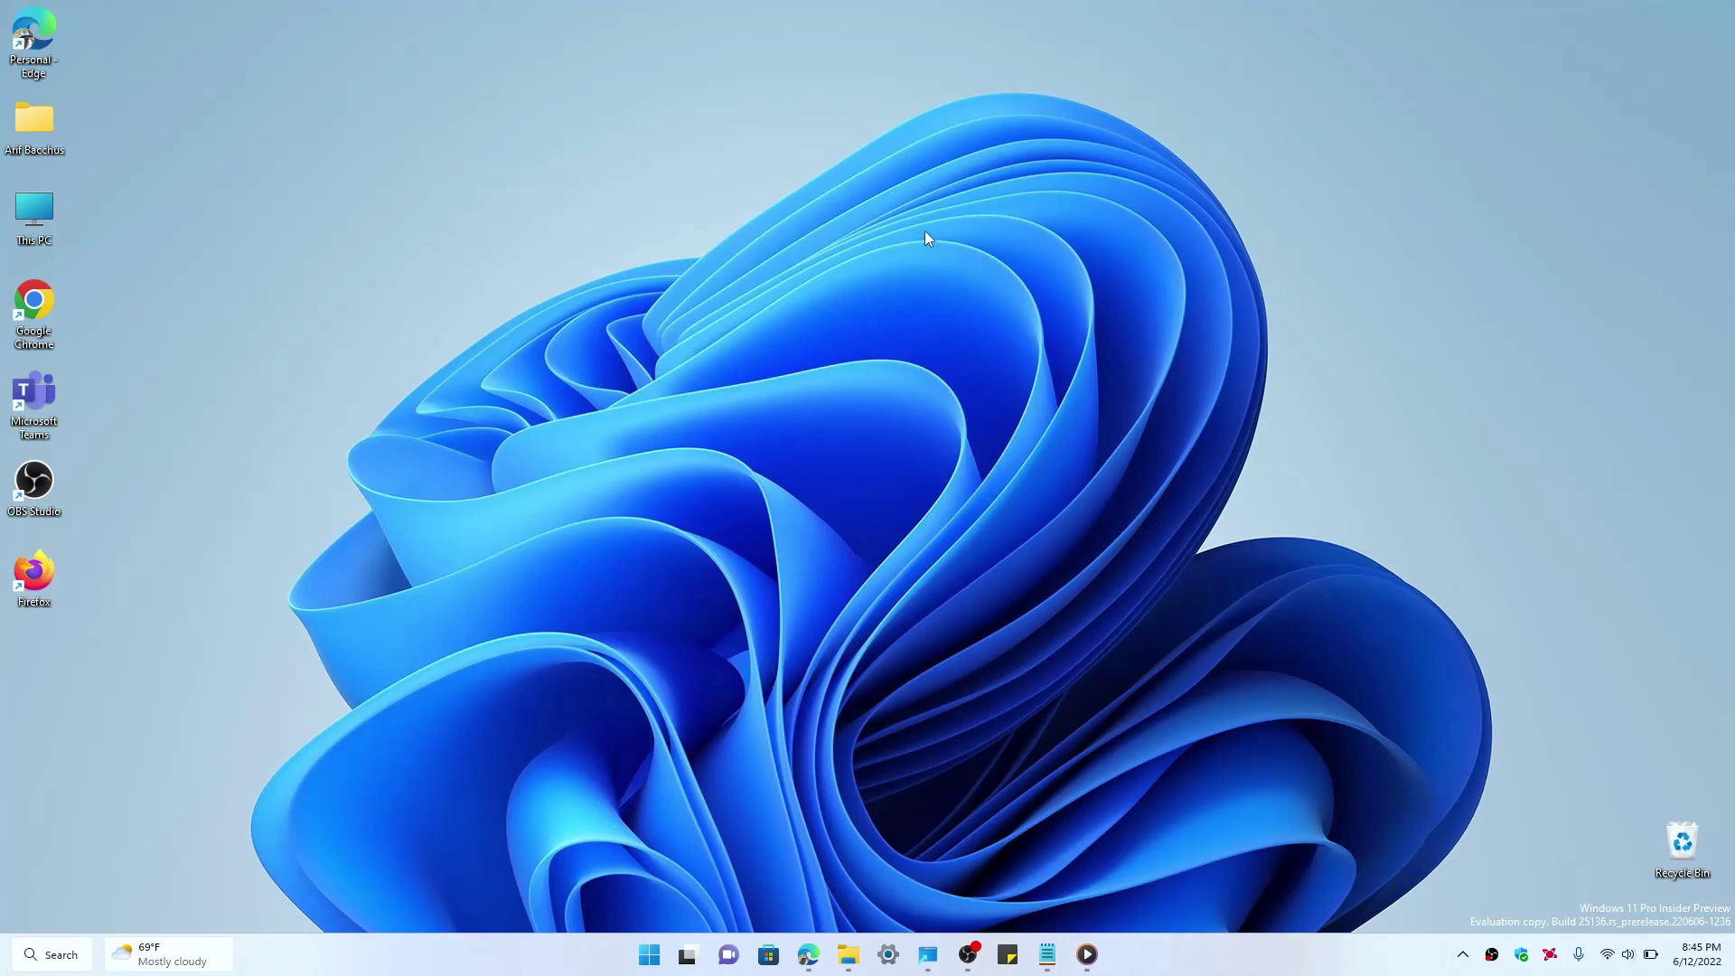
- Search 'mets' from the desktop search bar, then minimize Edge and refocus the search box
{"action": "right_click", "coordinate": [841, 233]}
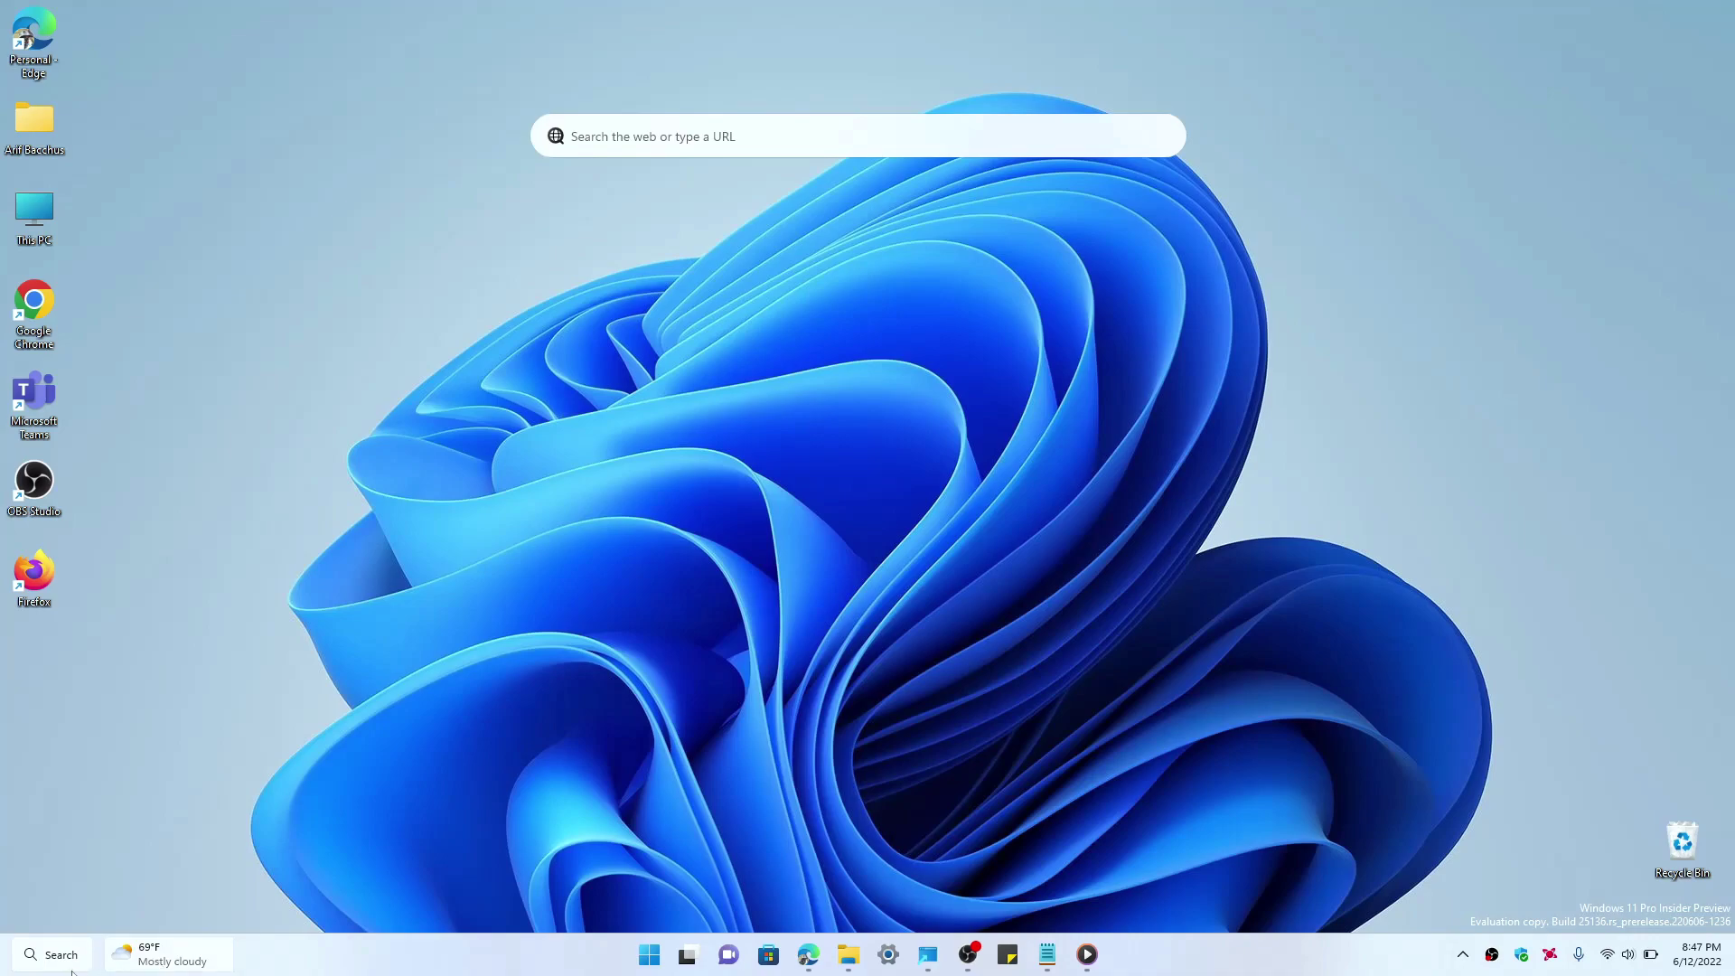
{"action": "left_click", "coordinate": [998, 149]}
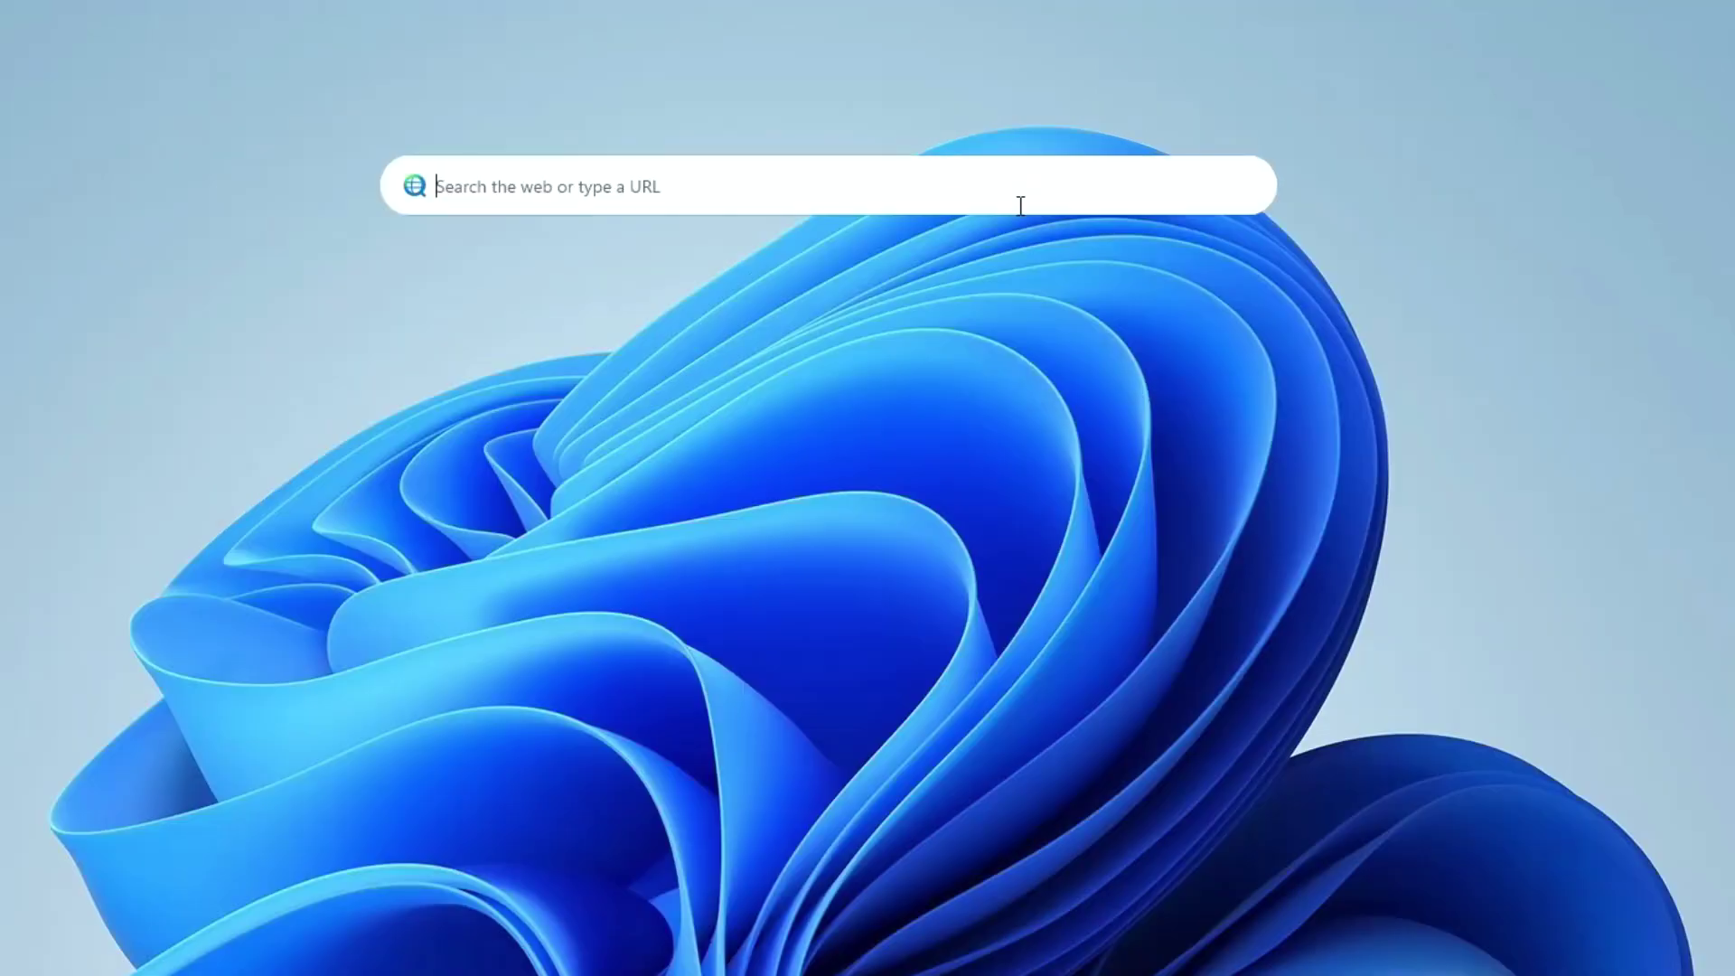
{"action": "type", "text": "et"}
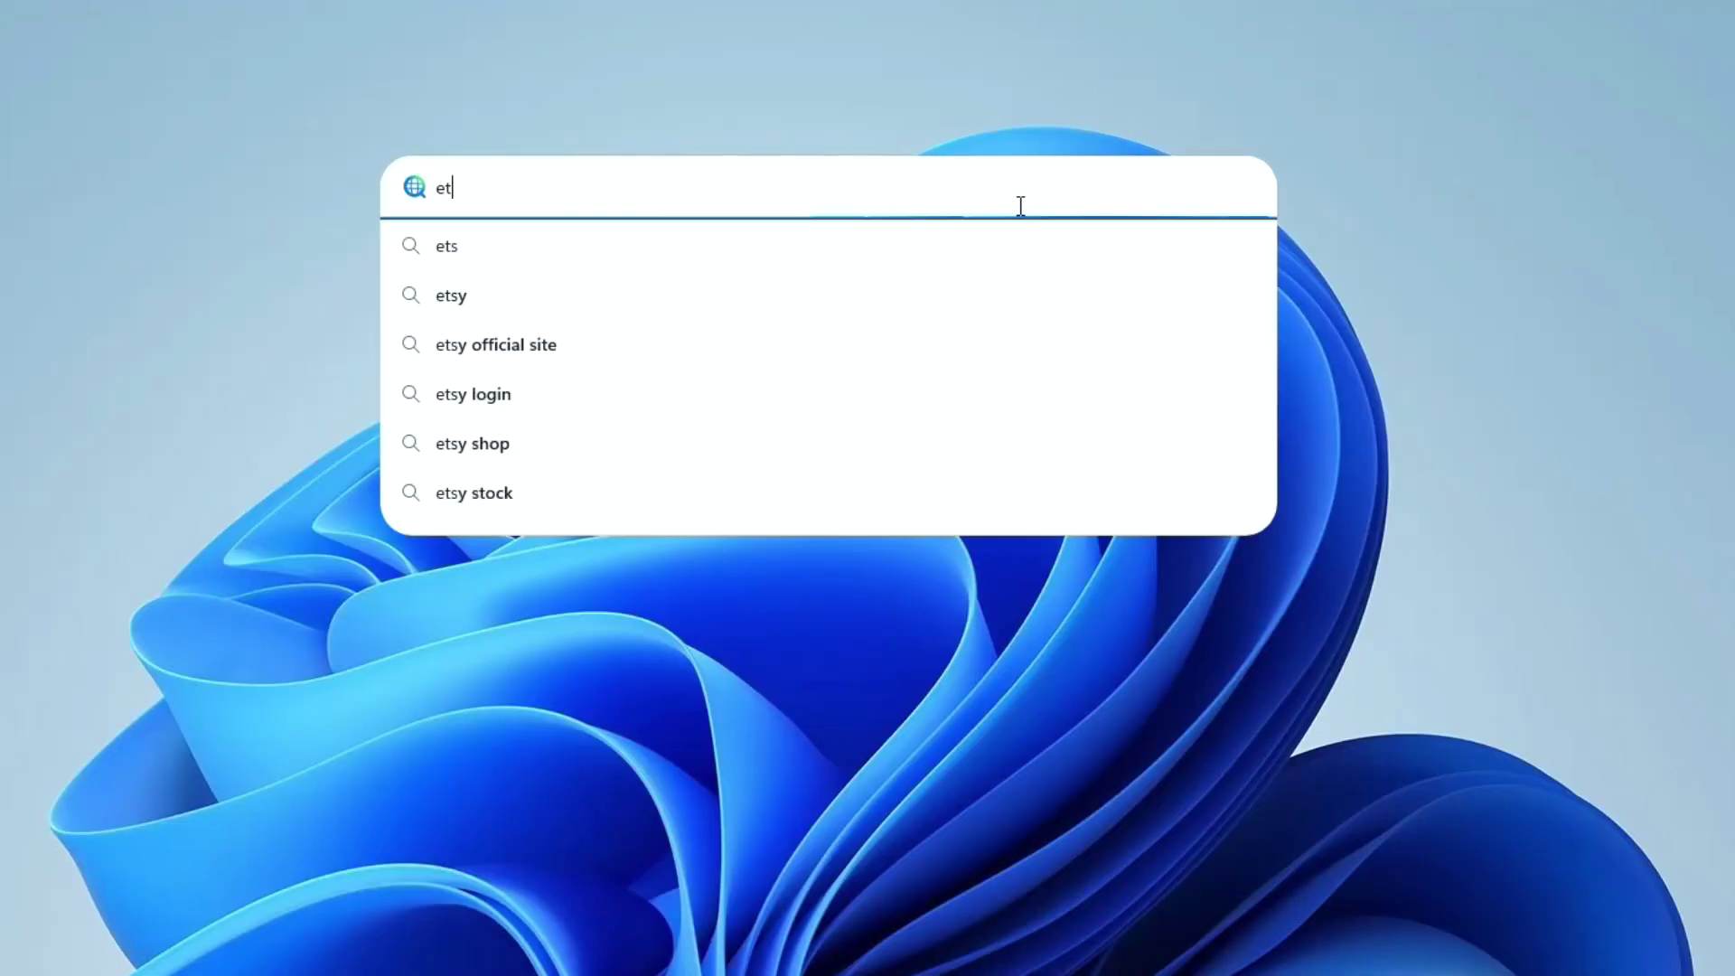
{"action": "key", "text": "BackSpace"}
{"action": "key", "text": "BackSpace"}
{"action": "type", "text": "mets"}
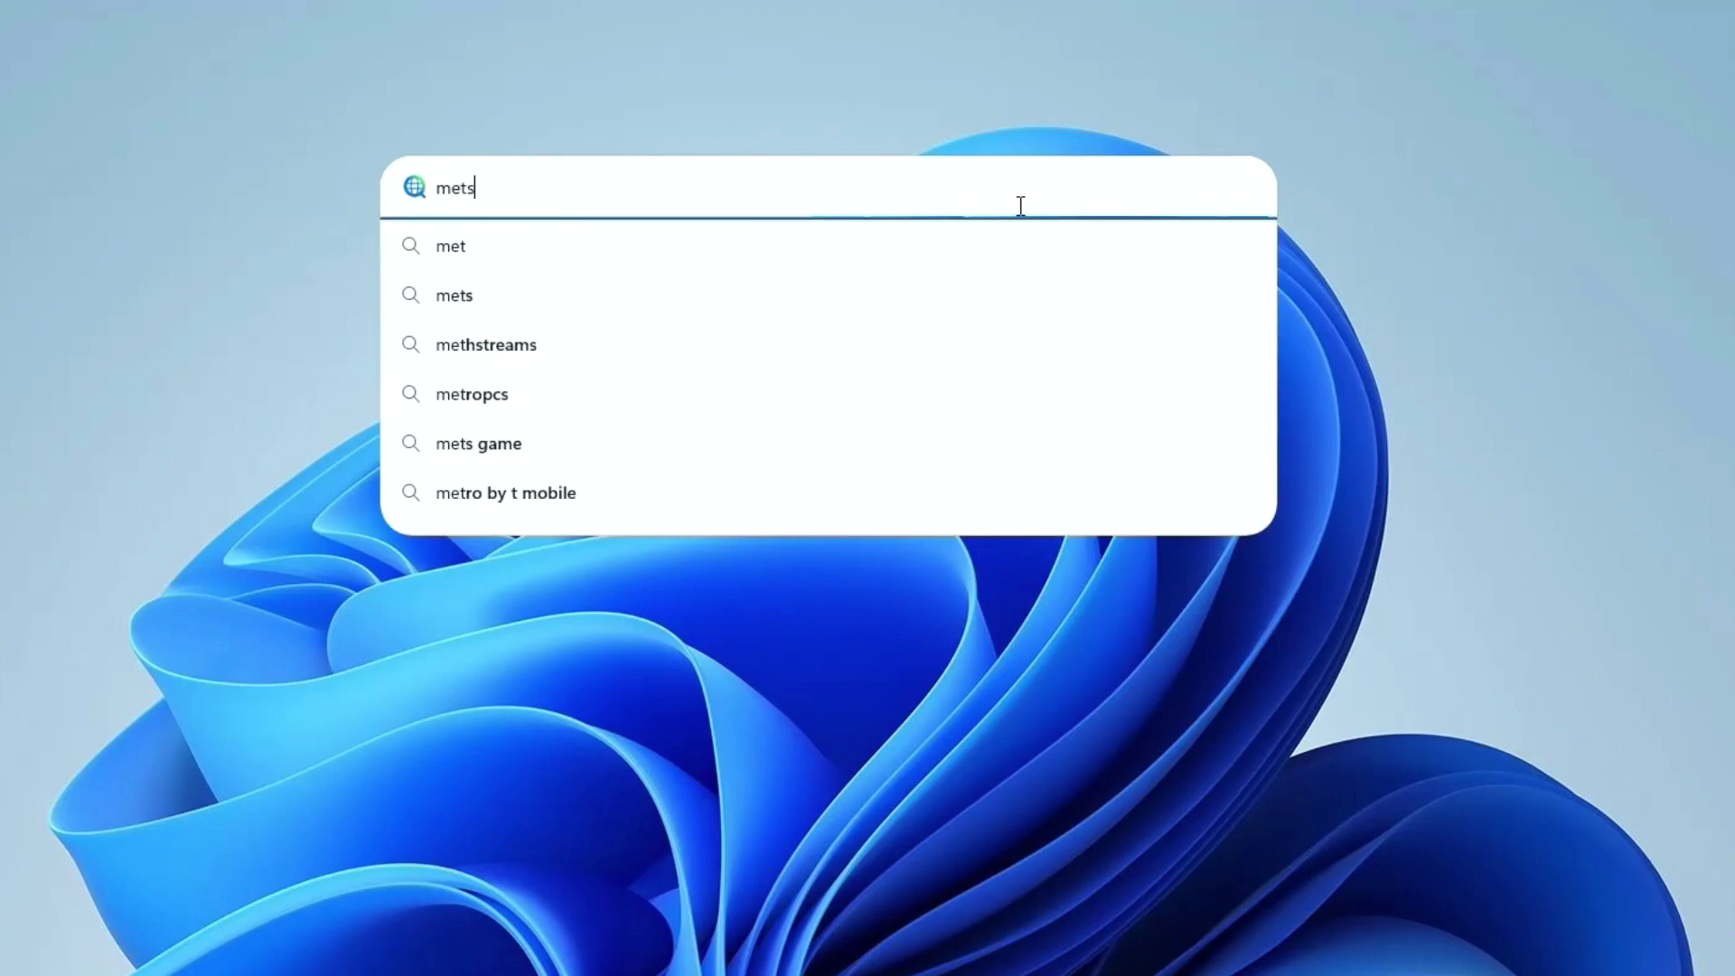
{"action": "key", "text": "BackSpace"}
{"action": "key", "text": "BackSpace"}
{"action": "key", "text": "BackSpace"}
{"action": "key", "text": "BackSpace"}
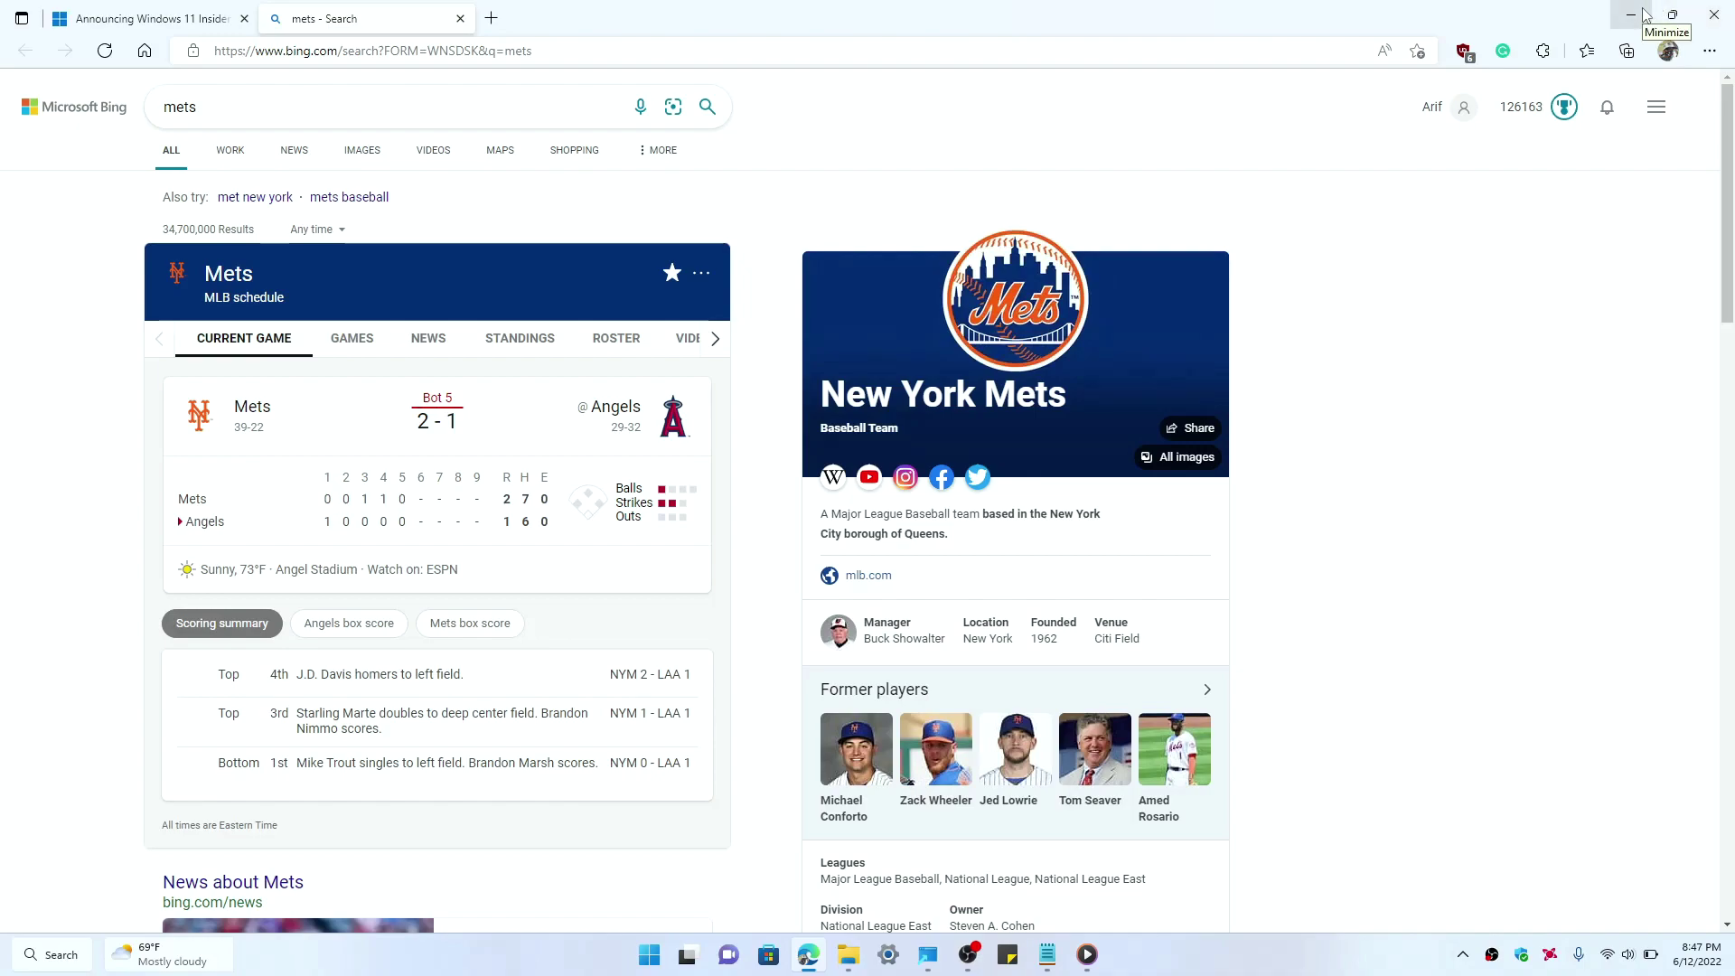
{"action": "left_click", "coordinate": [1643, 14]}
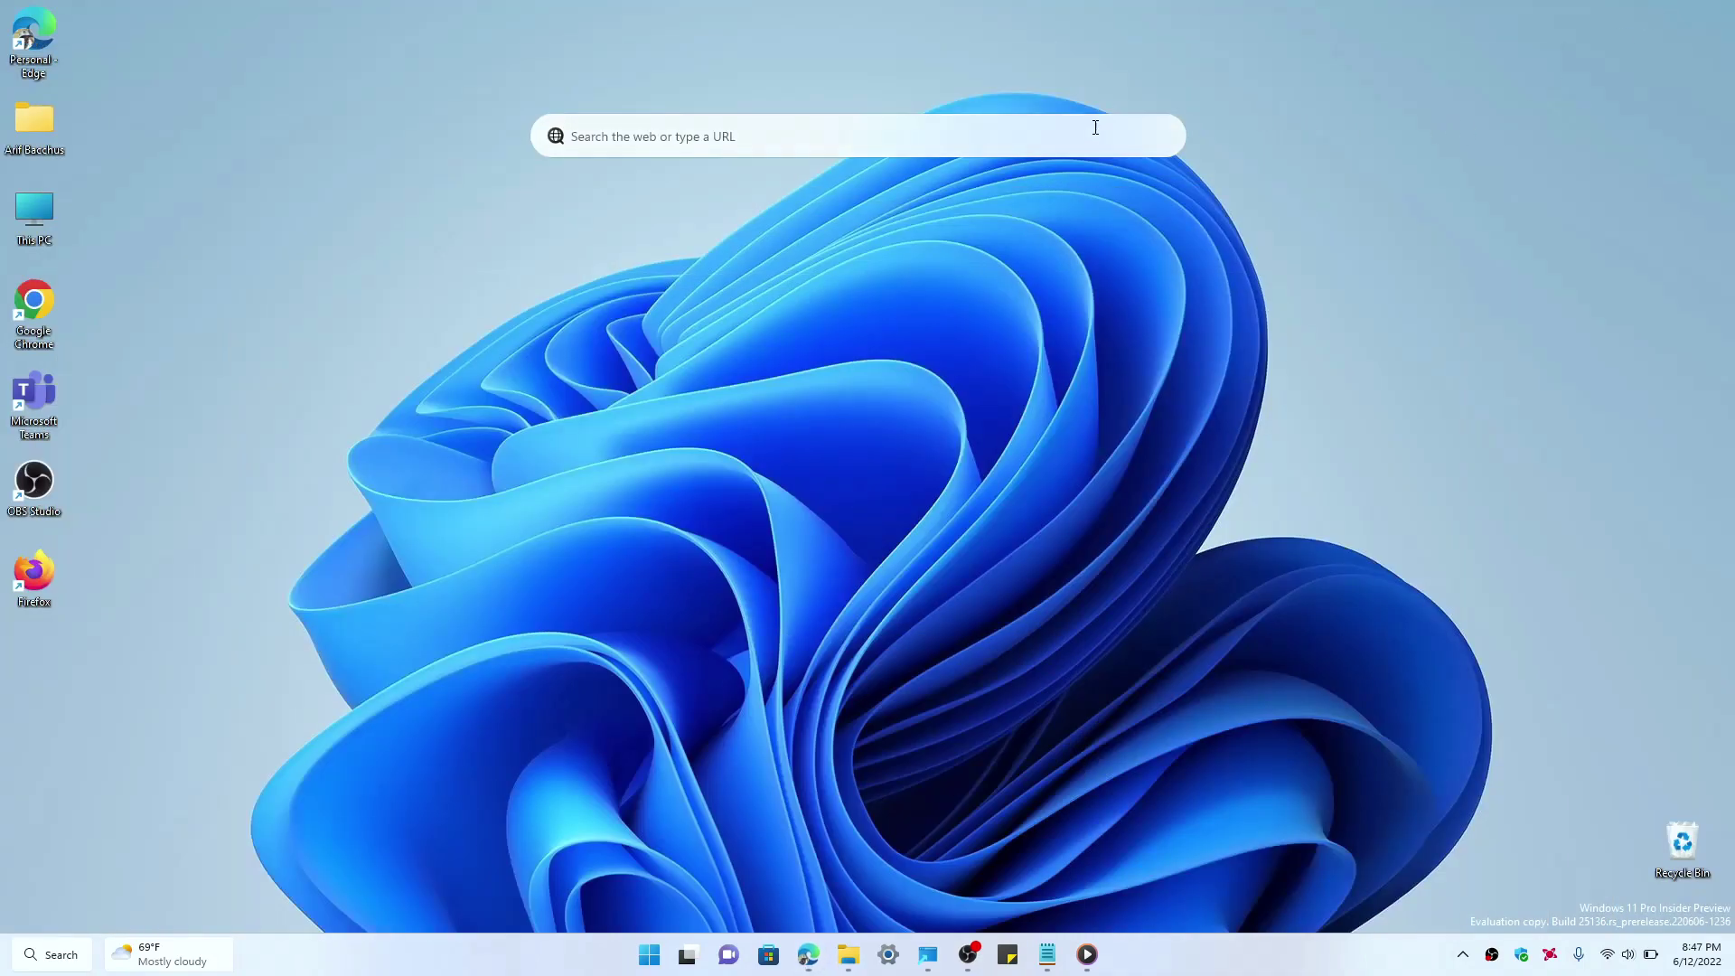
{"action": "left_click", "coordinate": [1089, 132]}
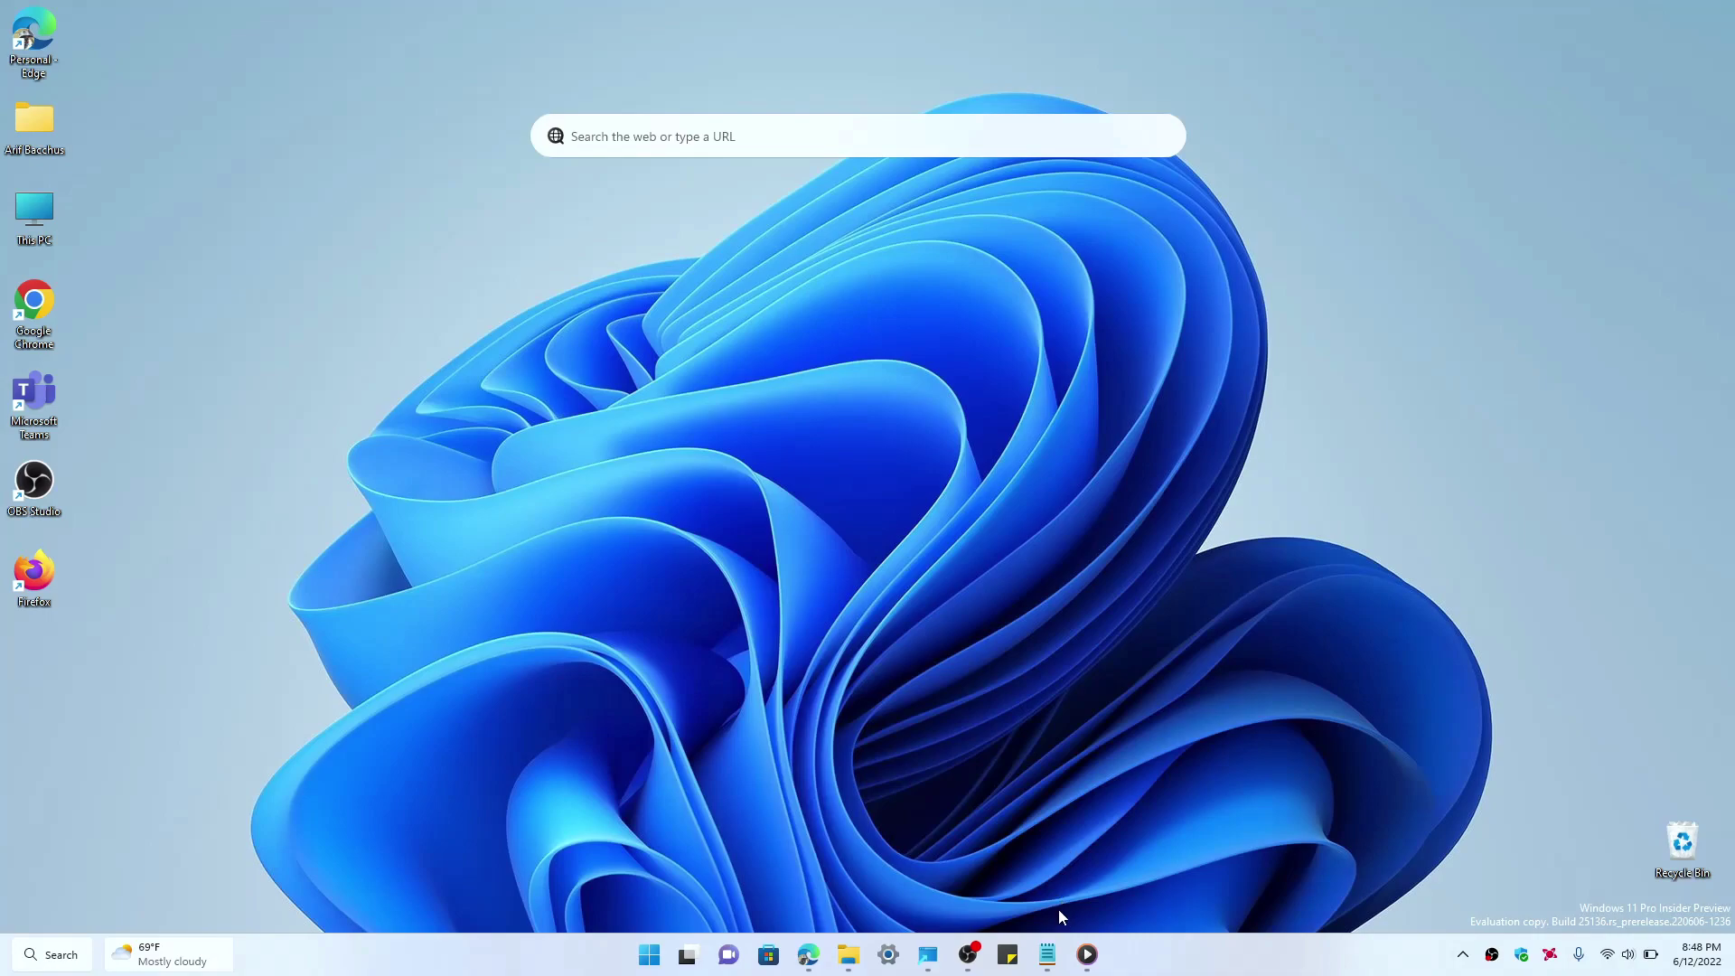
- Restore Notepad and copy the date June 12th 2023 to get suggested actions
{"action": "left_click", "coordinate": [1049, 954]}
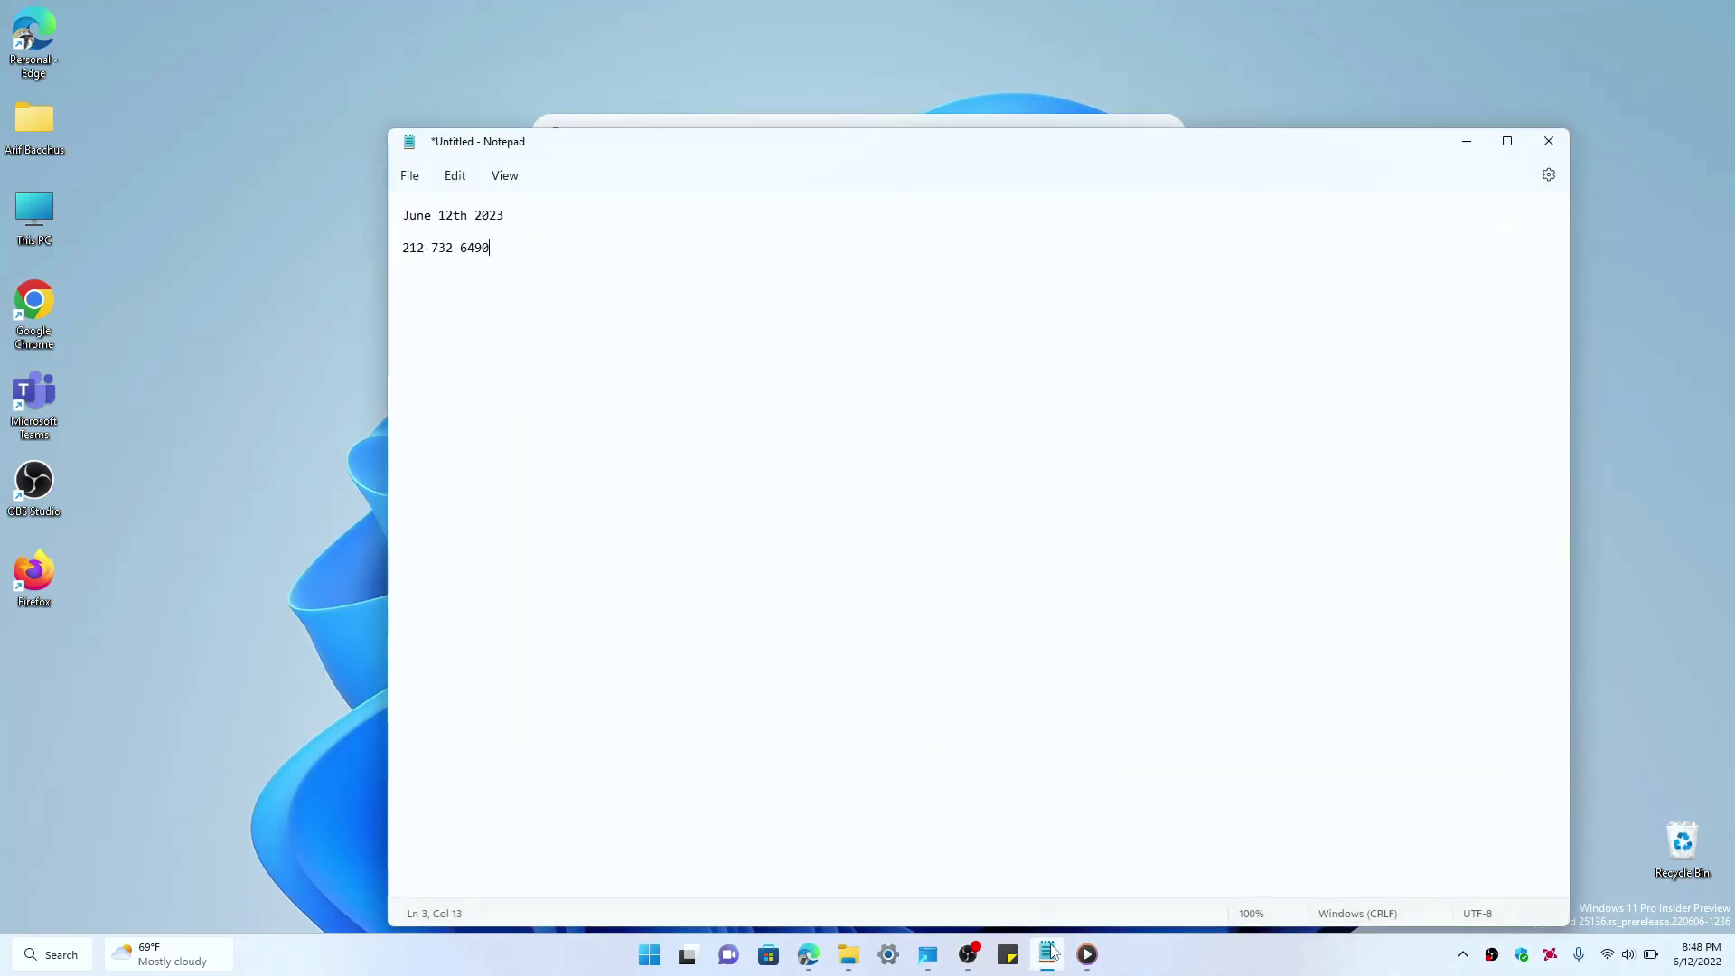
{"action": "left_click_drag", "start_coordinate": [503, 215], "coordinate": [399, 213]}
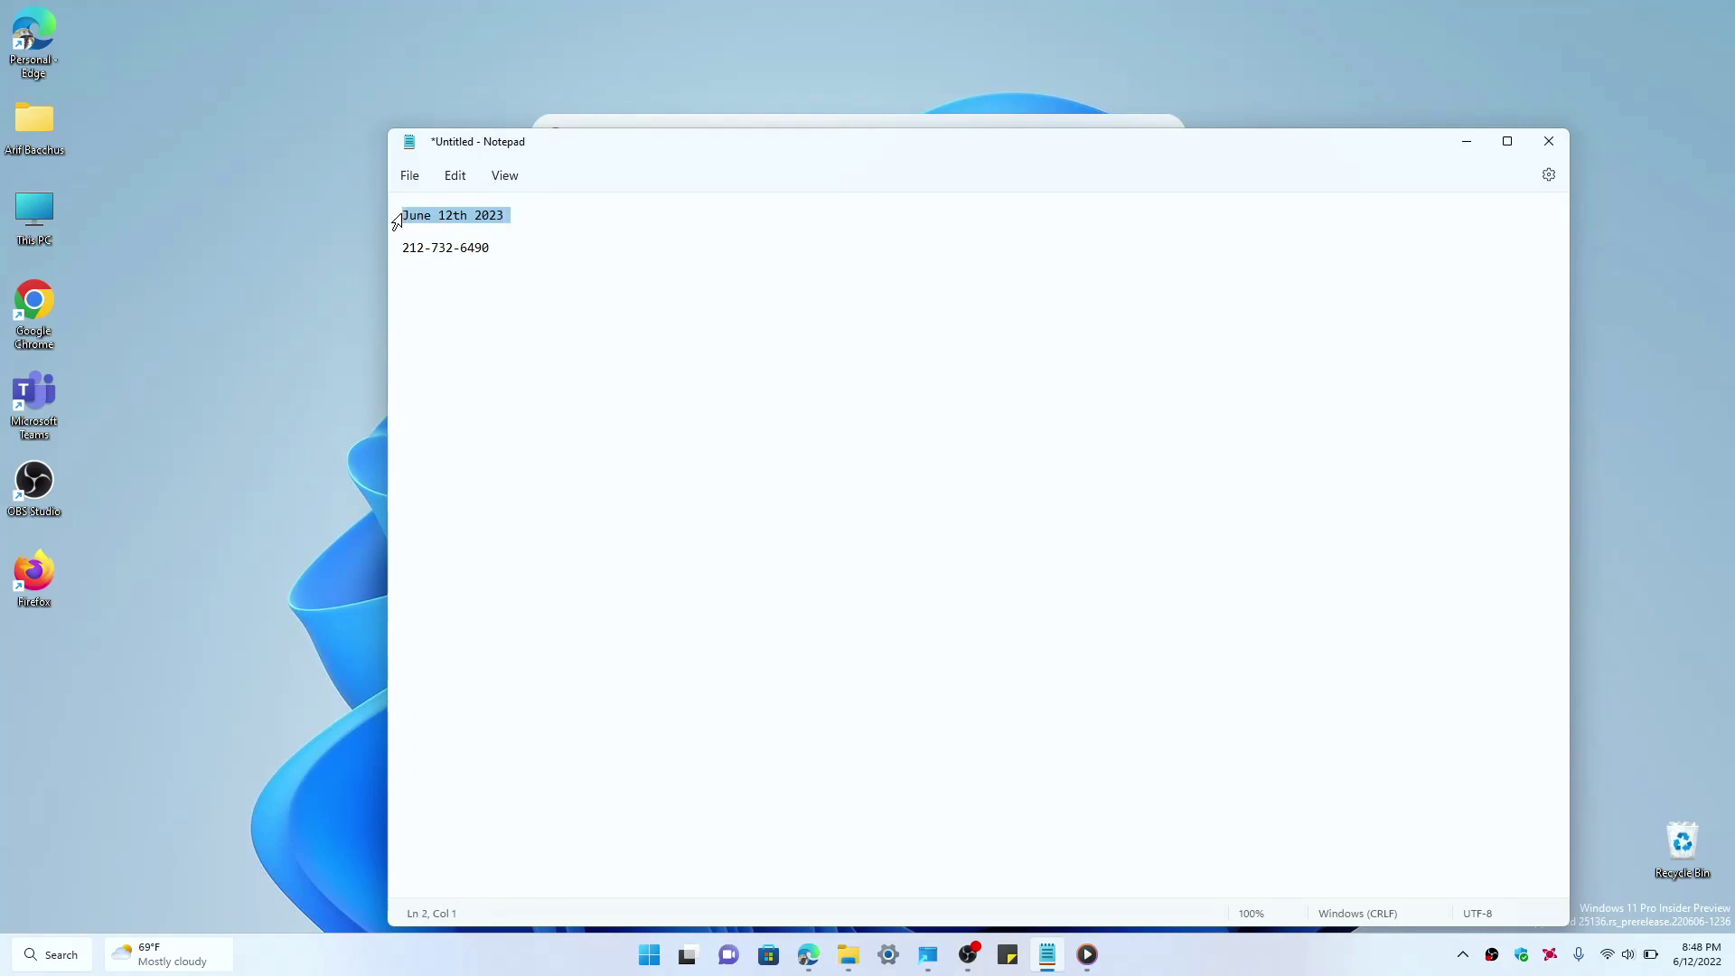
{"action": "left_click", "coordinate": [534, 248]}
{"action": "left_click_drag", "start_coordinate": [538, 359], "coordinate": [317, 368]}
{"action": "left_click", "coordinate": [624, 347]}
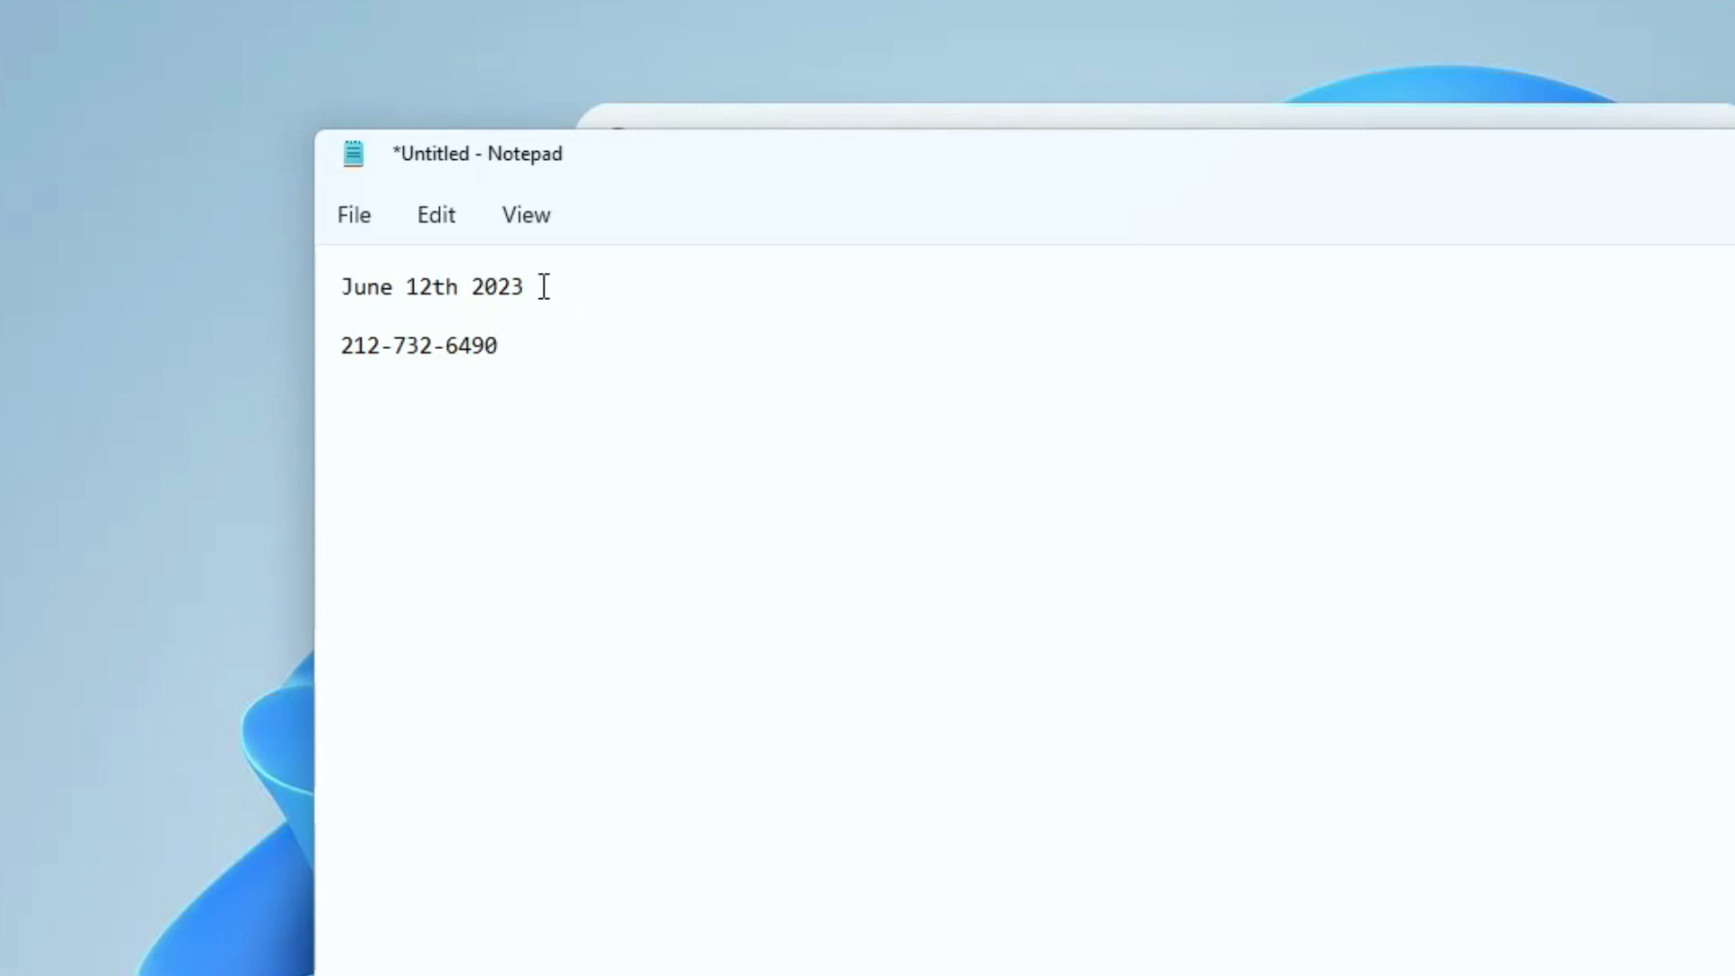
{"action": "left_click_drag", "start_coordinate": [531, 287], "coordinate": [330, 298]}
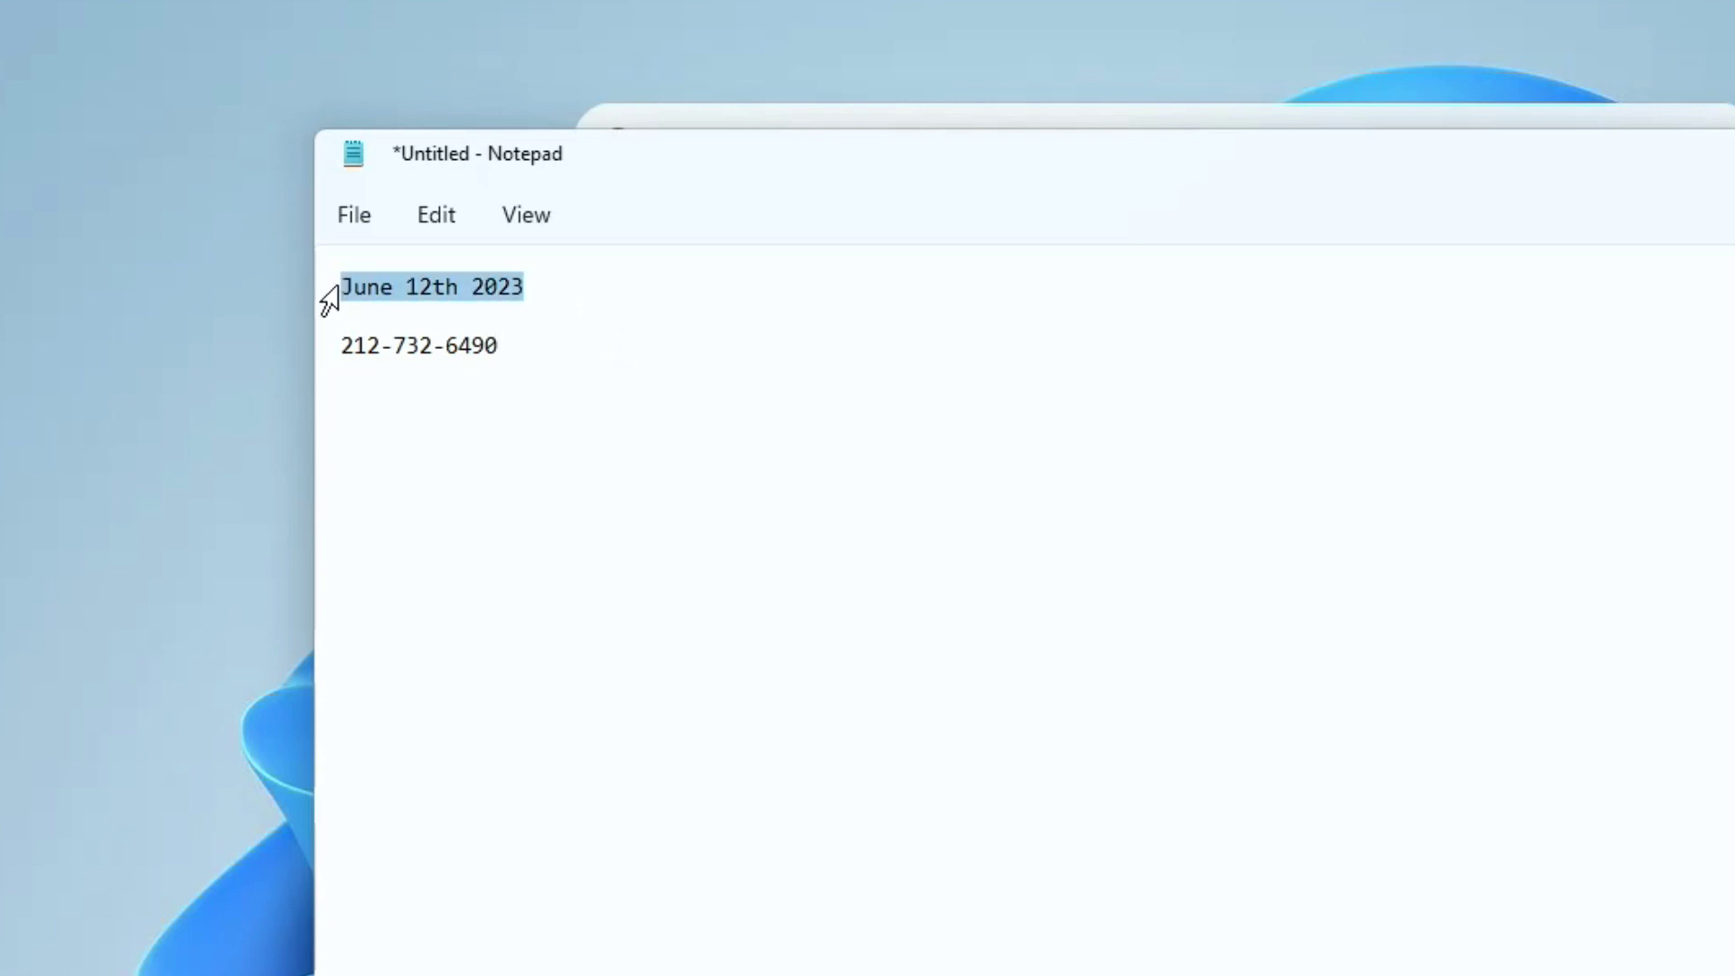
{"action": "key", "text": "ctrl+c"}
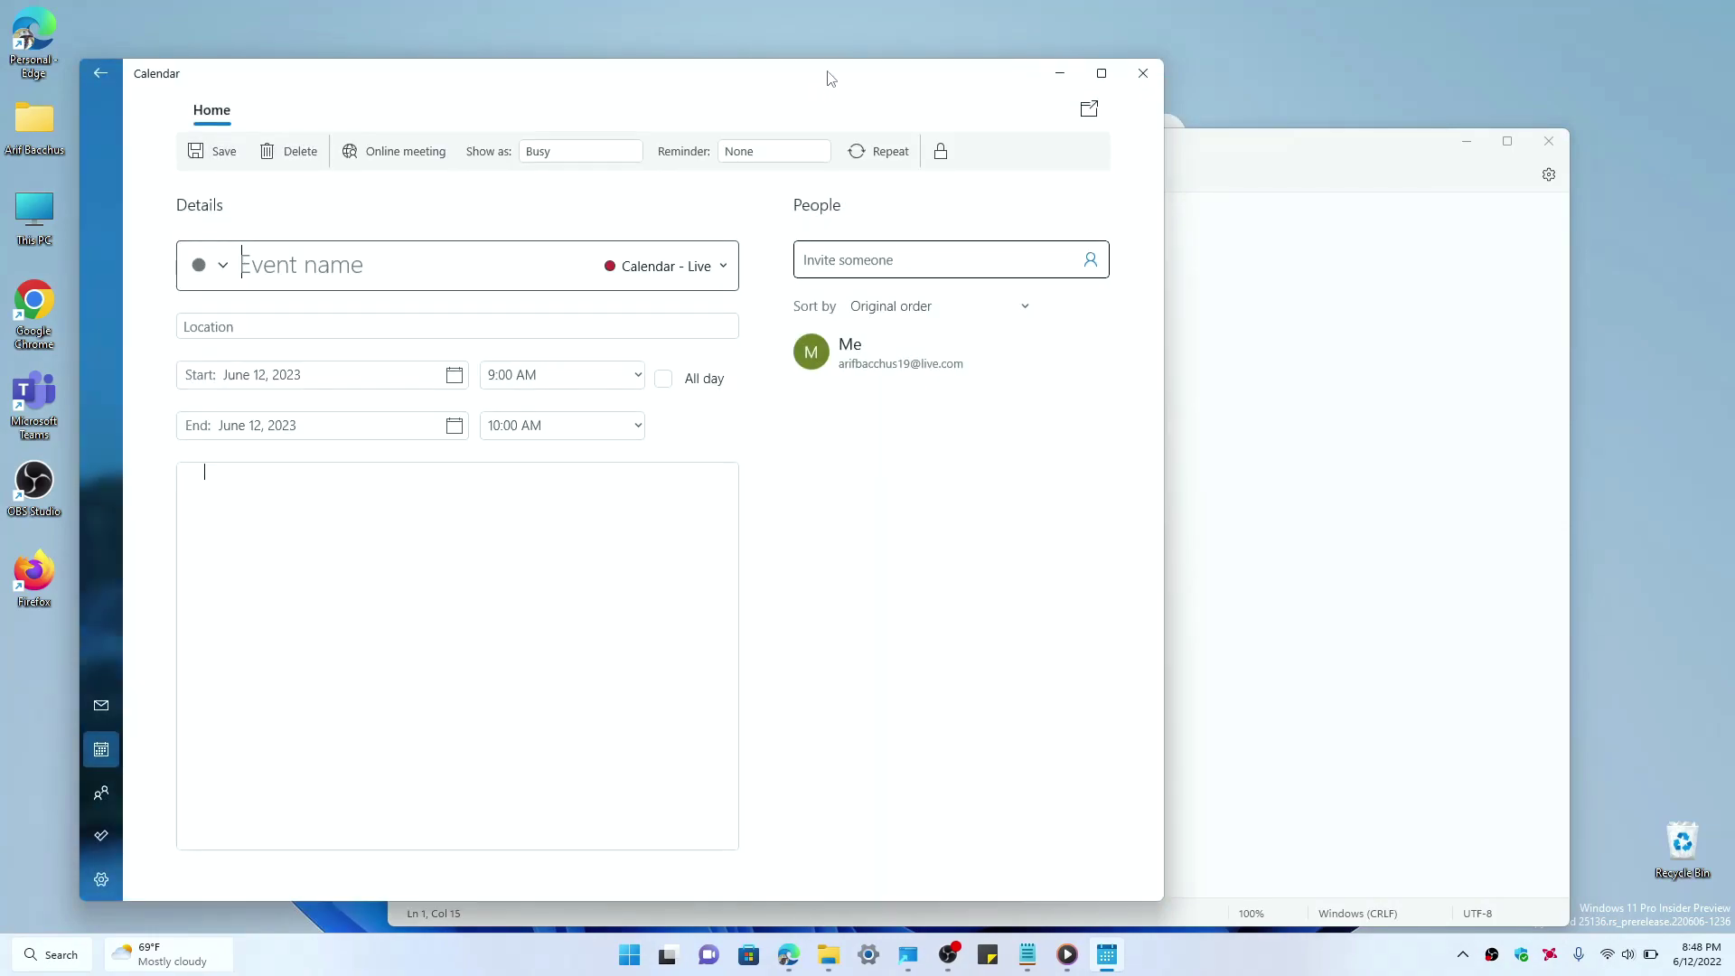
- Close the unsaved Calendar event, send the copied date to Outlook, then return to Notepad
{"action": "left_click", "coordinate": [1138, 76]}
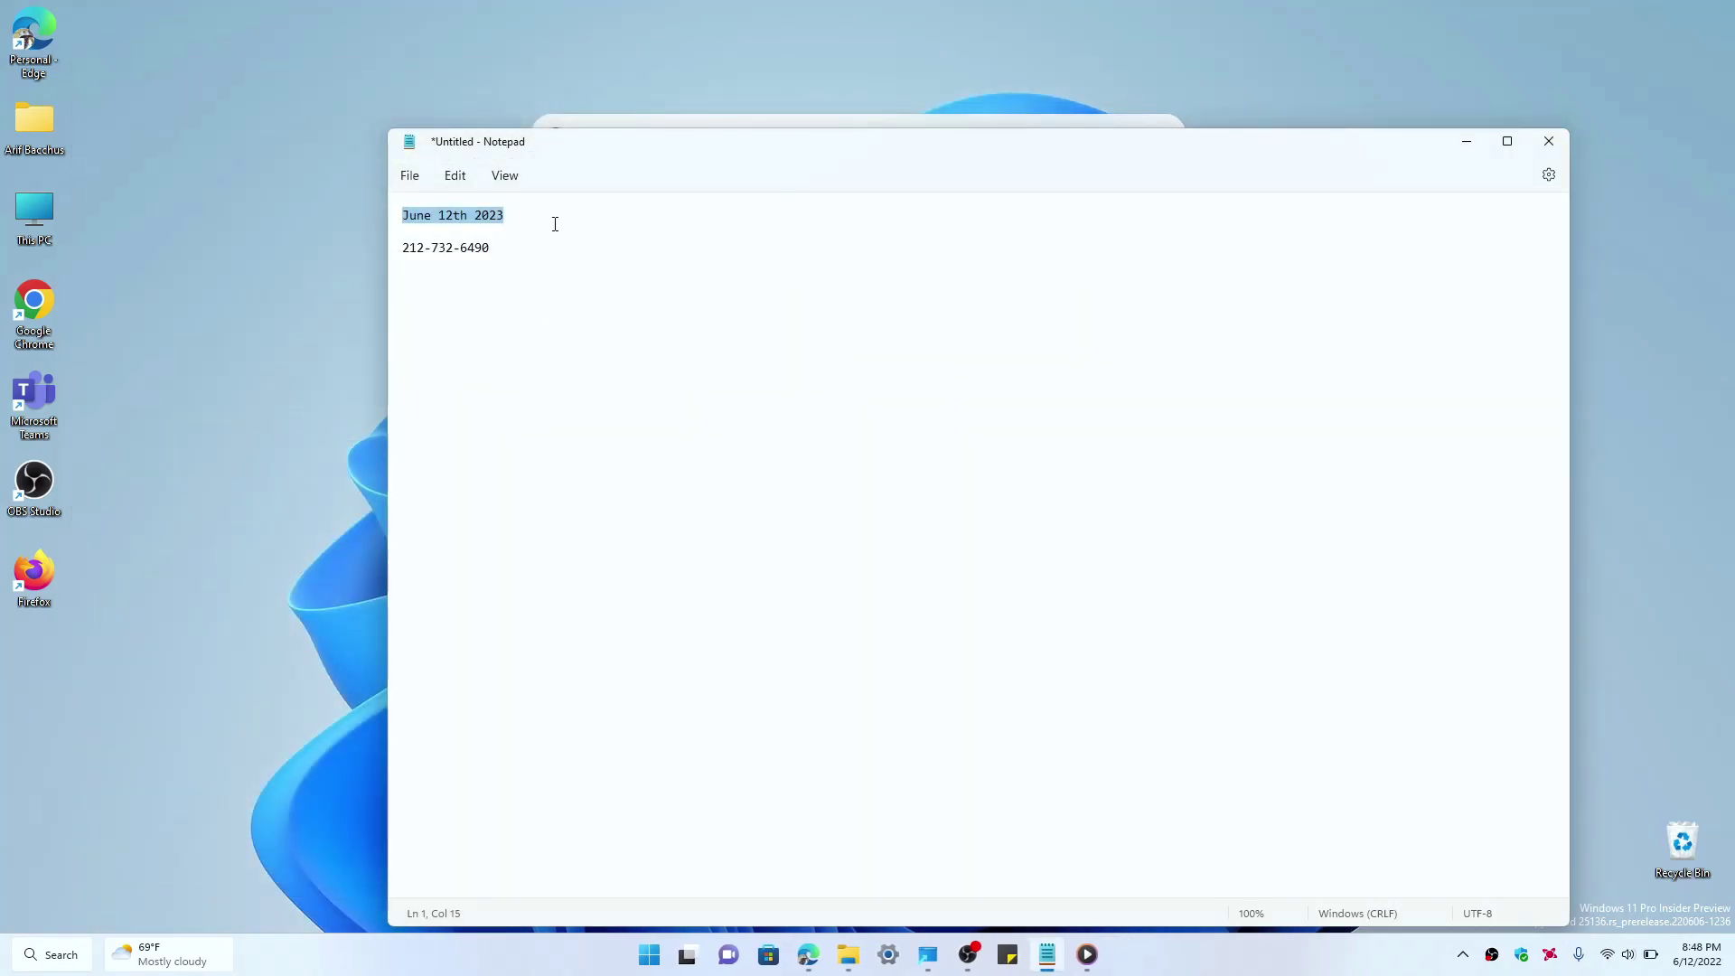
{"action": "key", "text": "ctrl+c"}
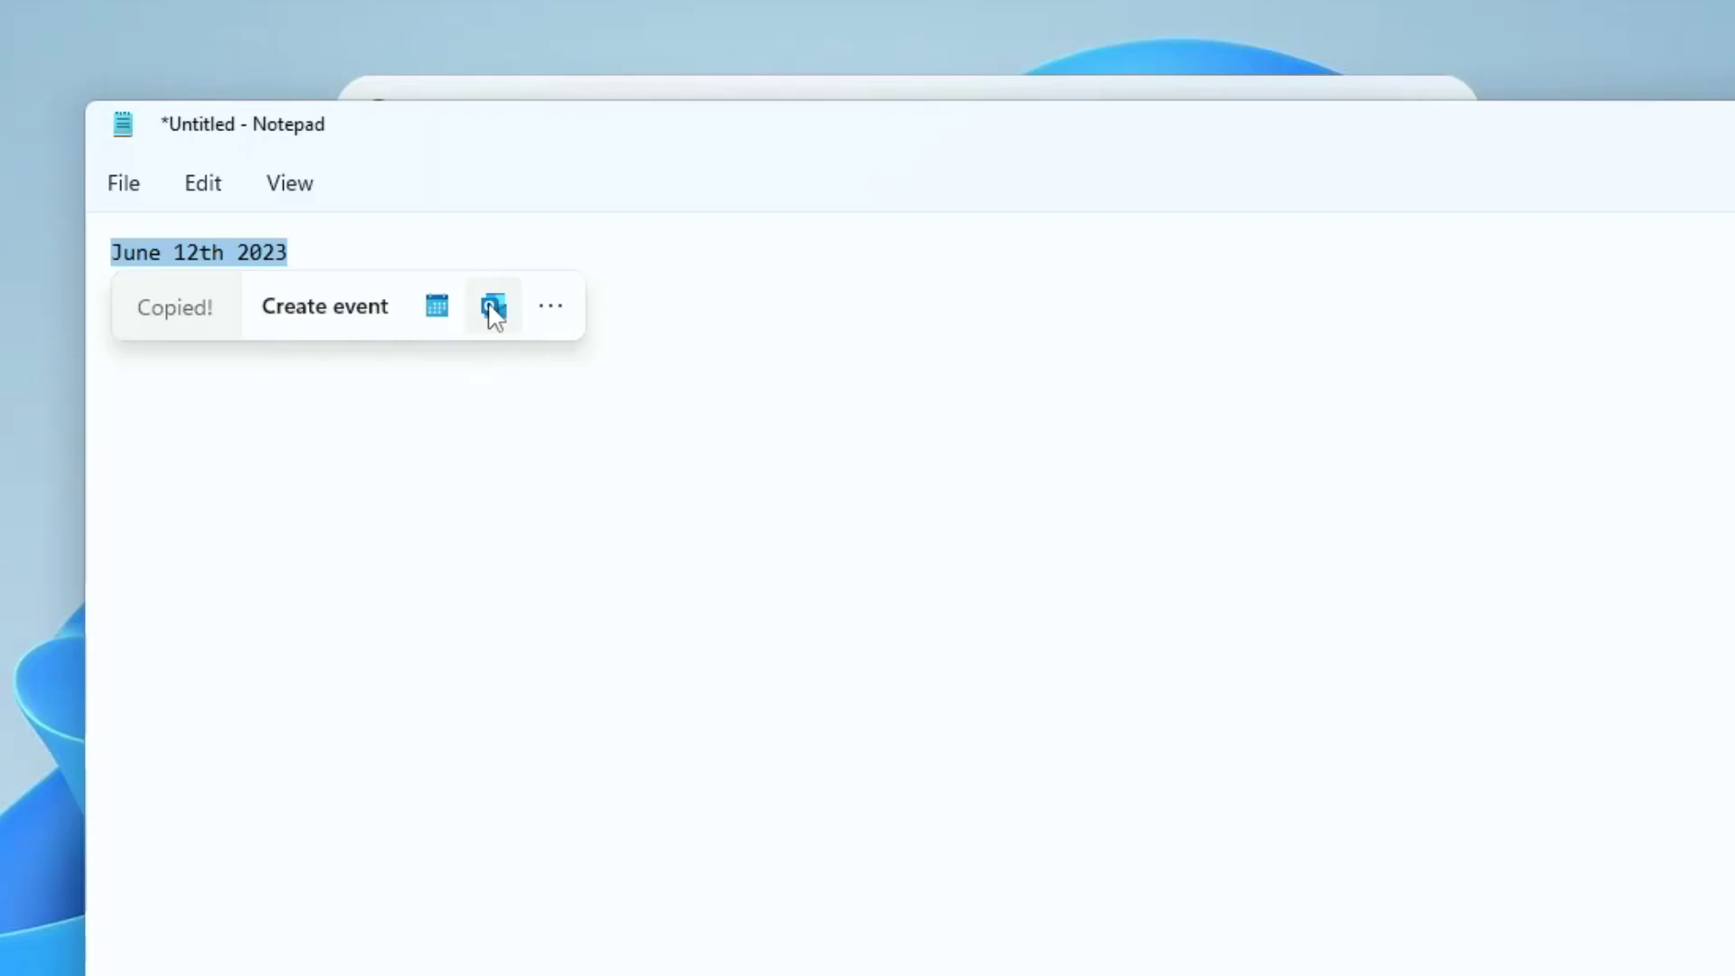
{"action": "left_click", "coordinate": [622, 246]}
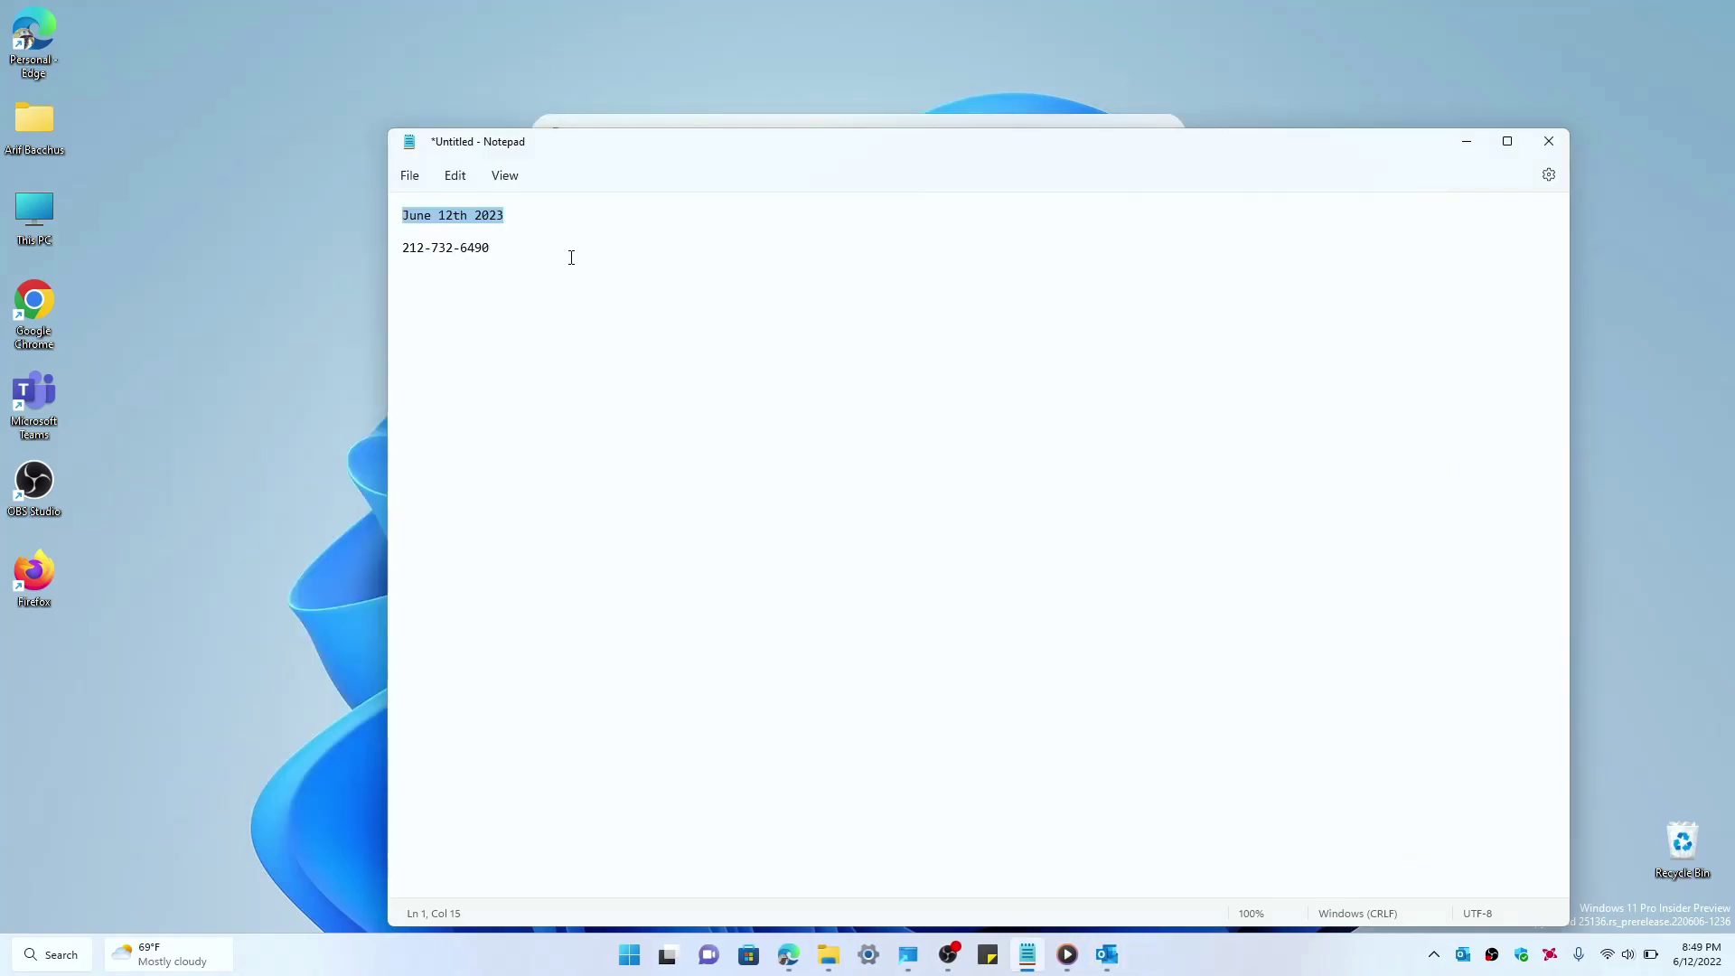
{"action": "left_click", "coordinate": [563, 258]}
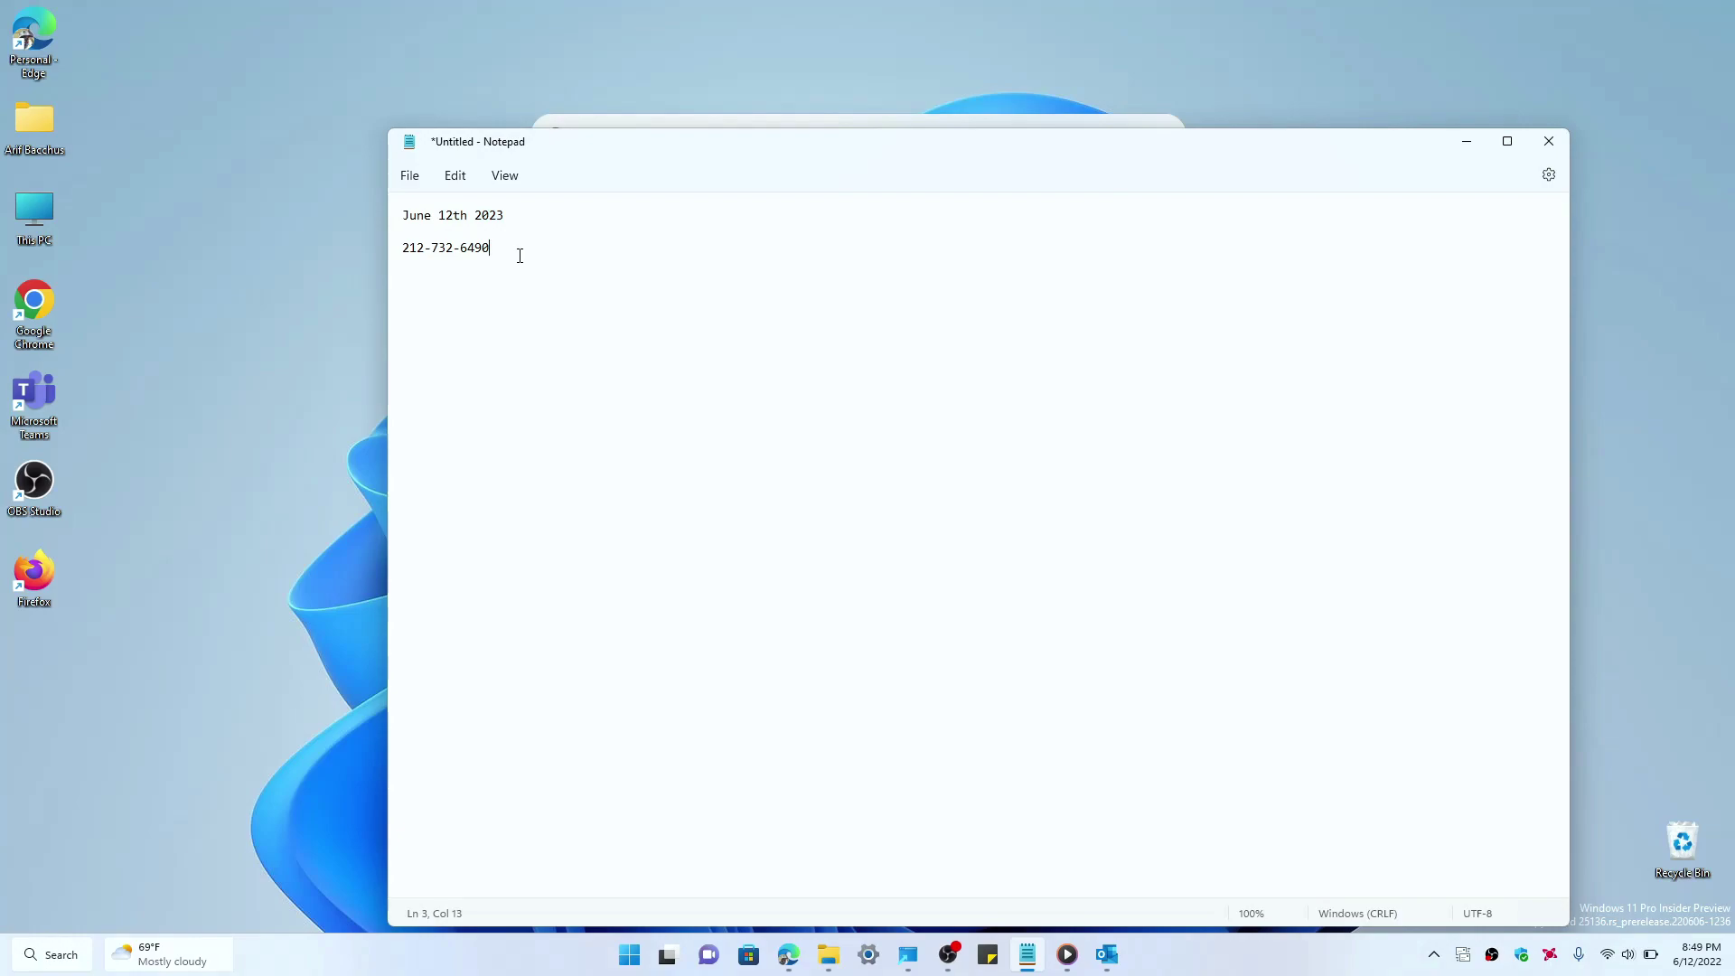
- Copy the phone number and call it through Phone Link's suggested action
{"action": "left_click_drag", "start_coordinate": [520, 252], "coordinate": [400, 249]}
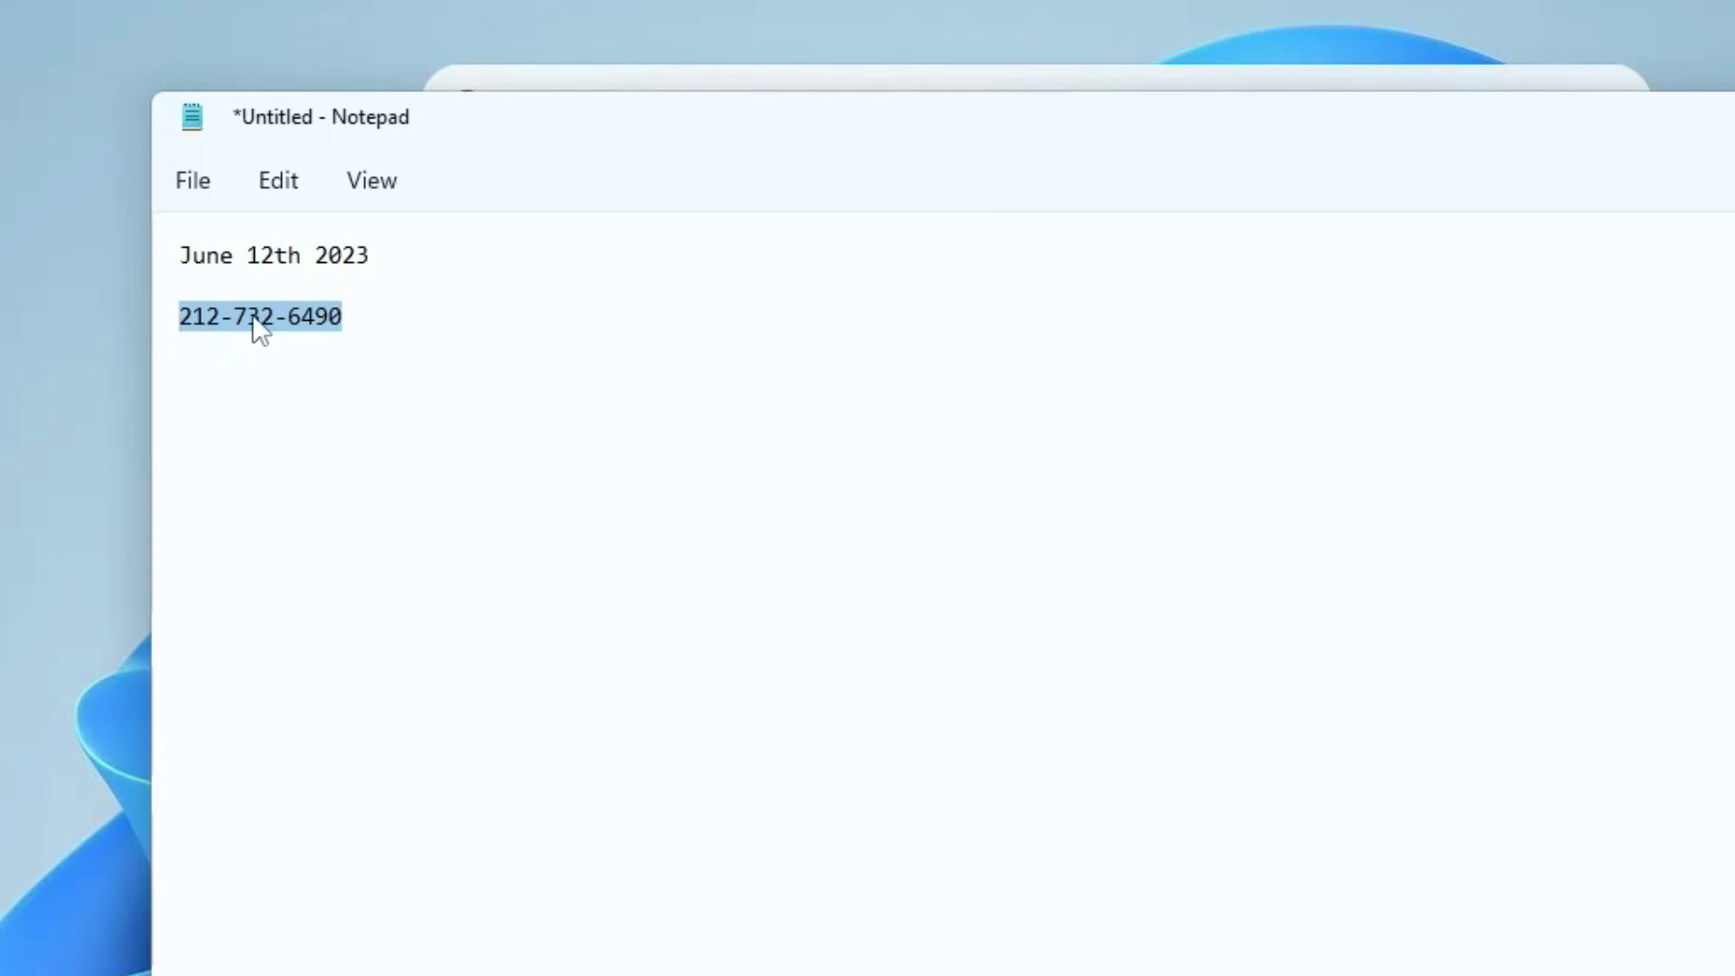
{"action": "key", "text": "ctrl+c"}
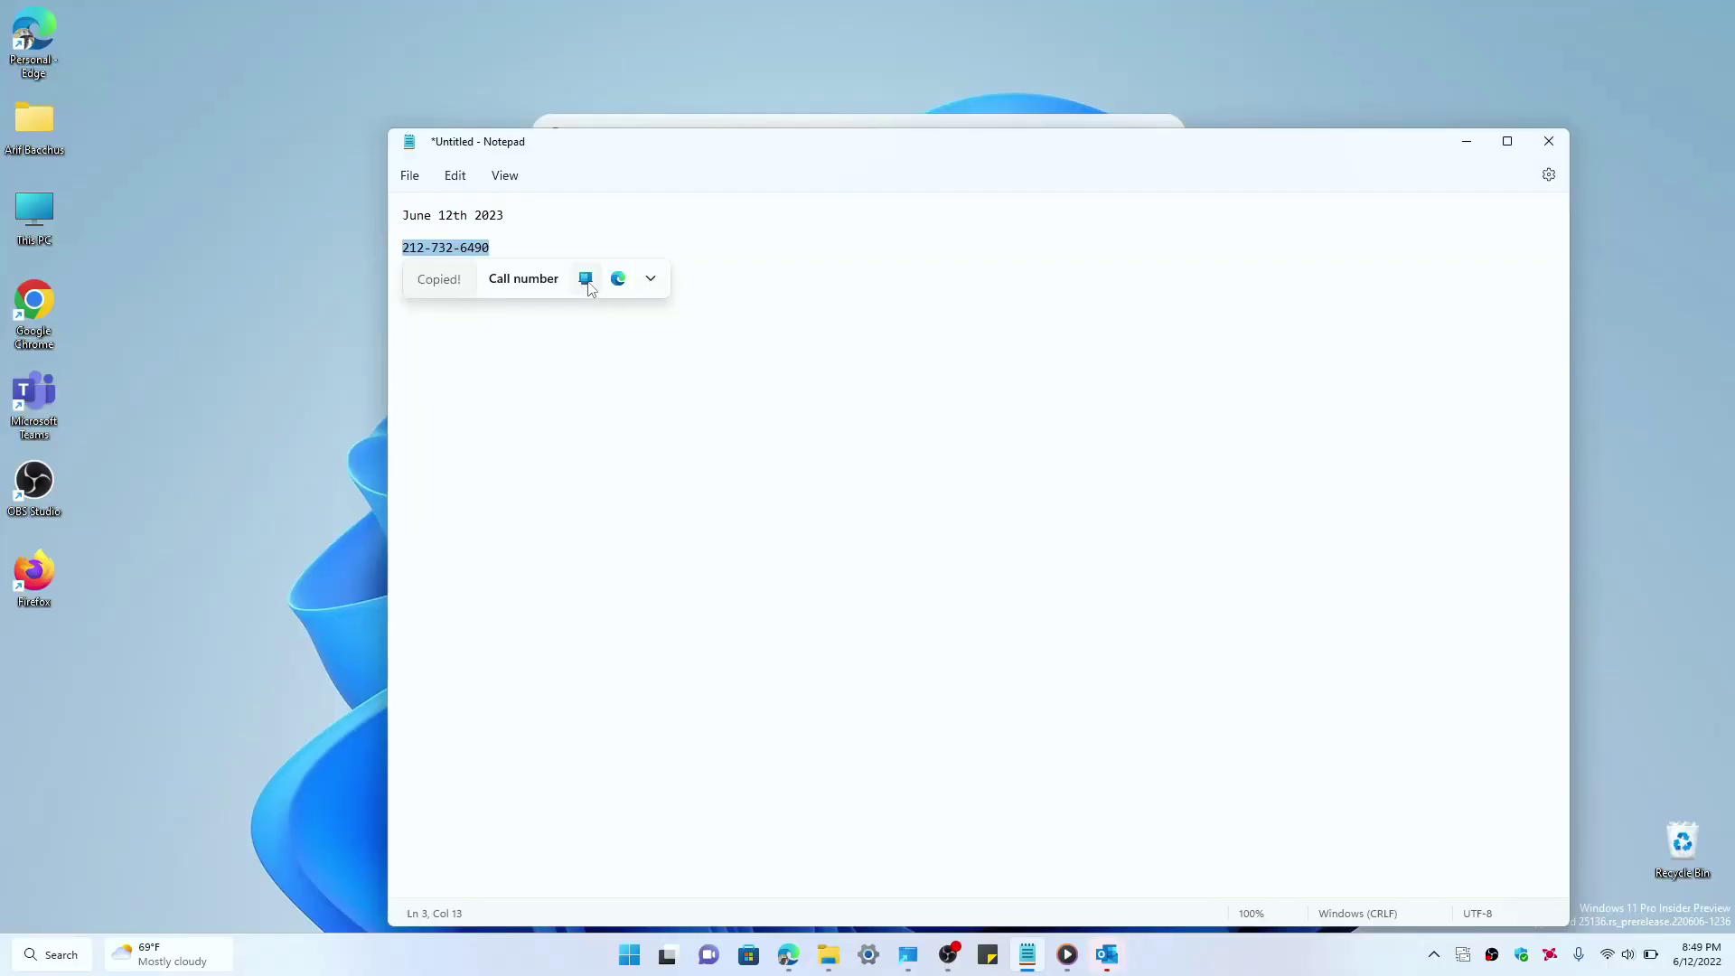
{"action": "left_click", "coordinate": [535, 378]}
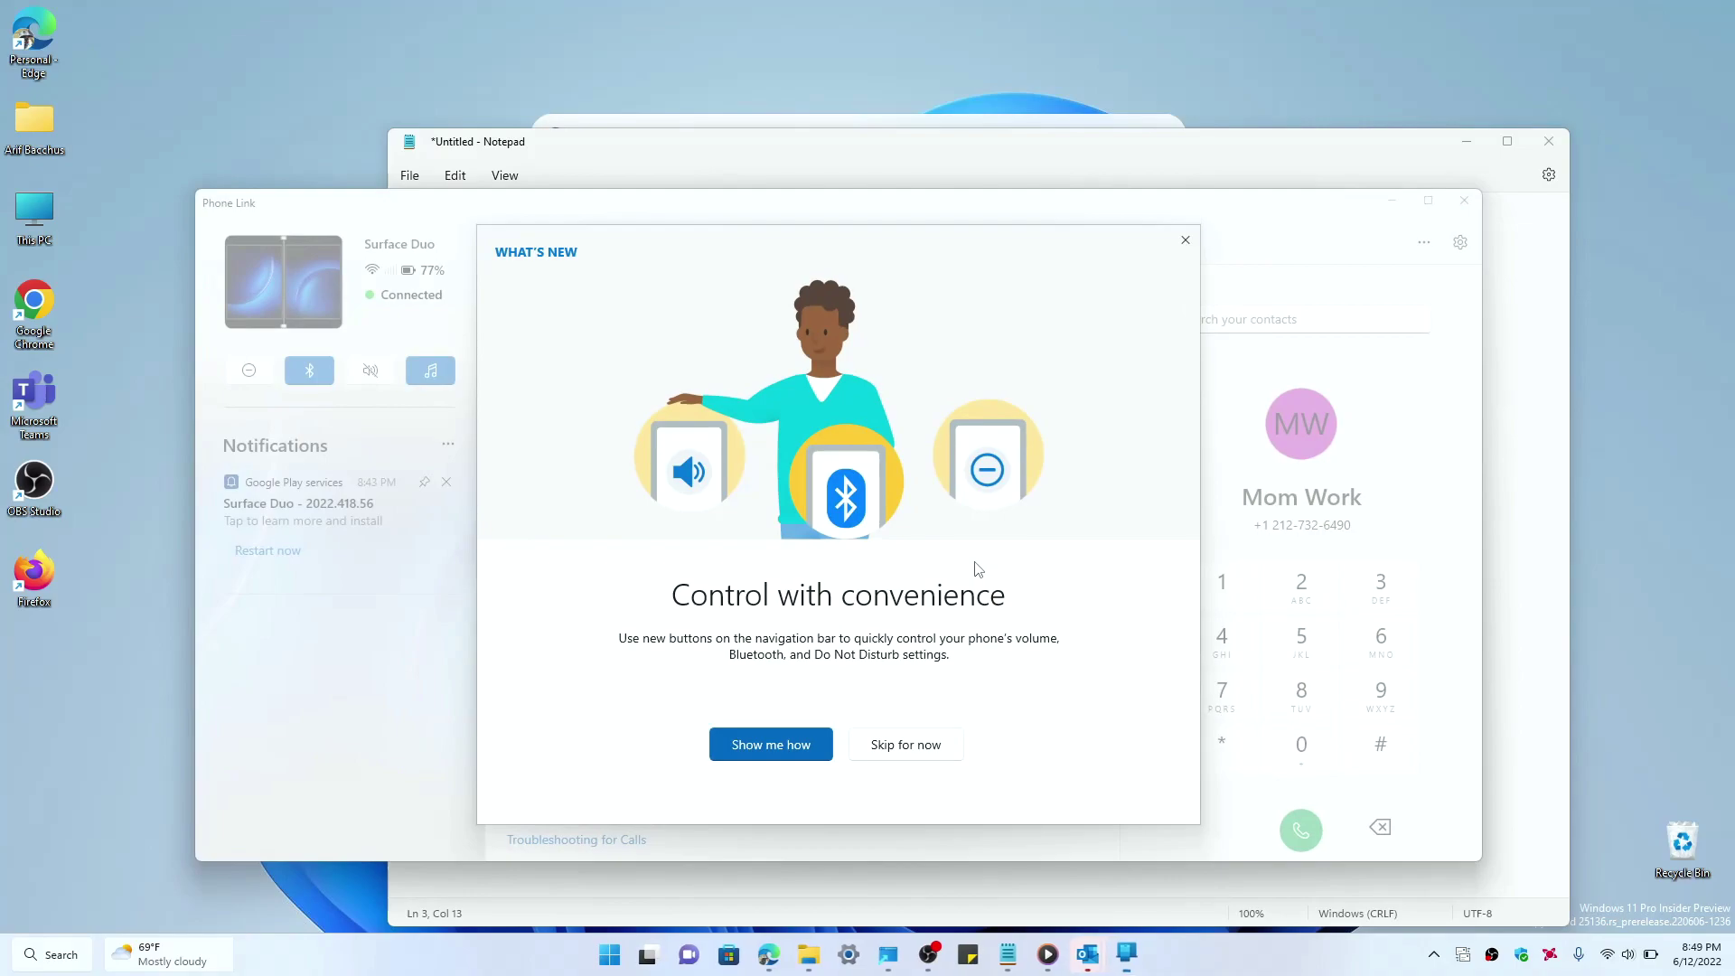
- Skip Phone Link's What's new tour, then minimize Phone Link and Notepad to show the desktop
{"action": "left_click", "coordinate": [931, 737]}
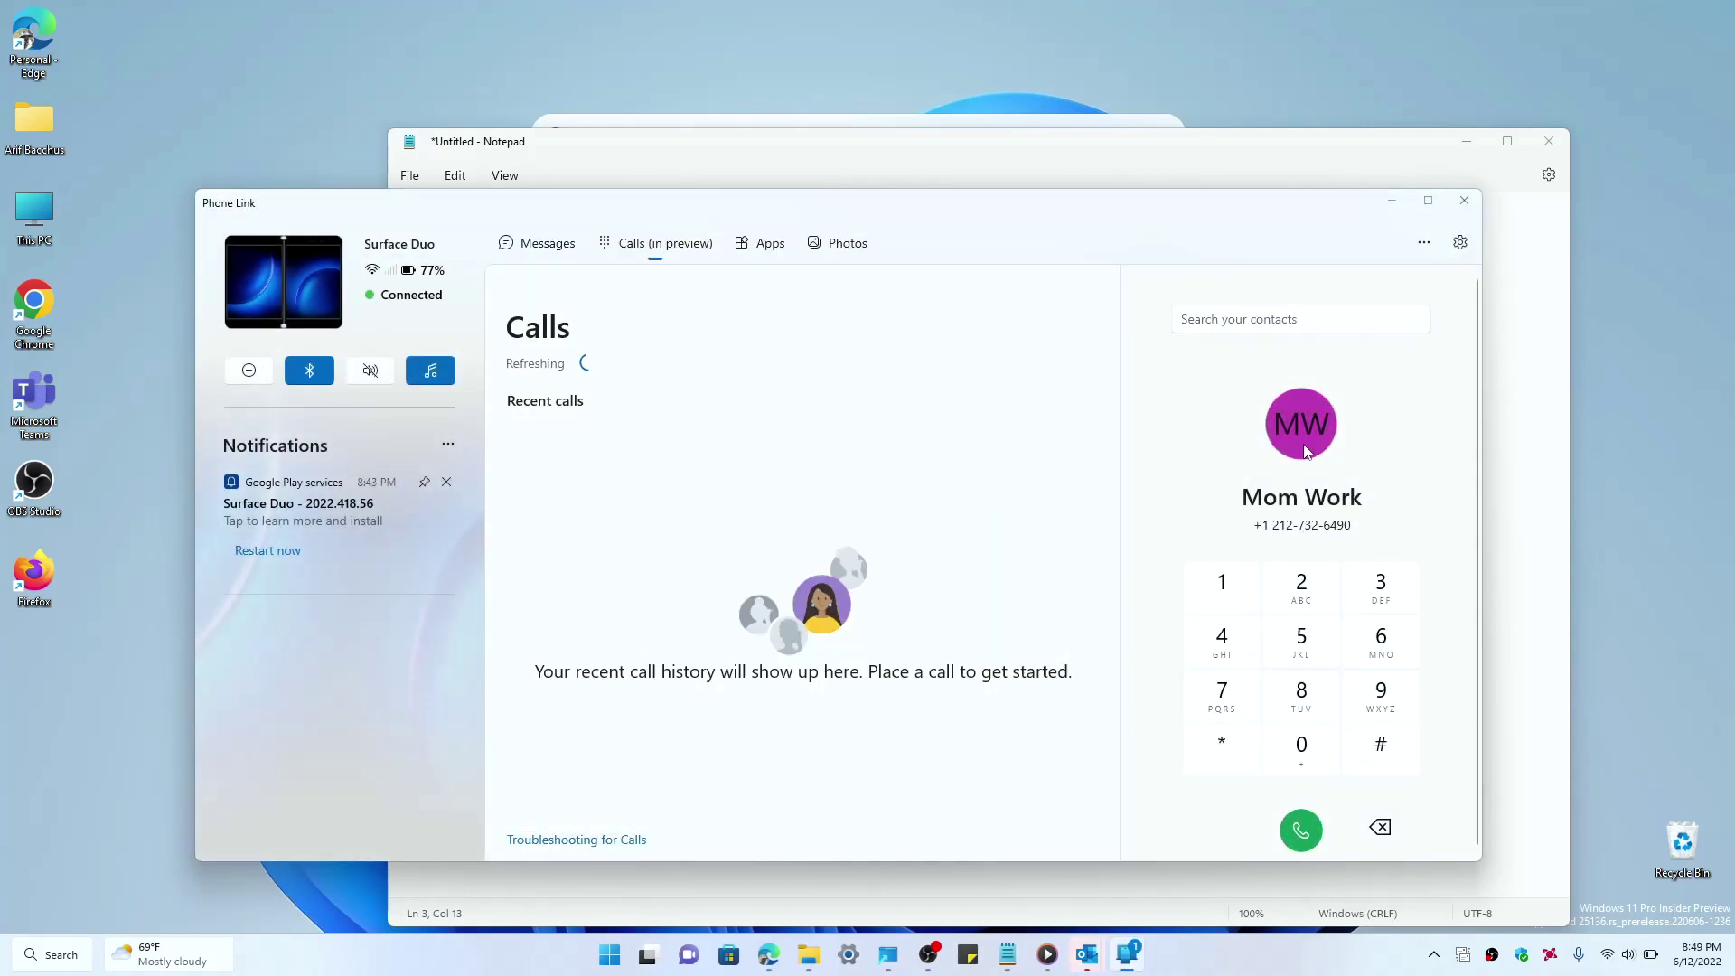
{"action": "mouse_move", "coordinate": [304, 278]}
{"action": "left_click", "coordinate": [1393, 201]}
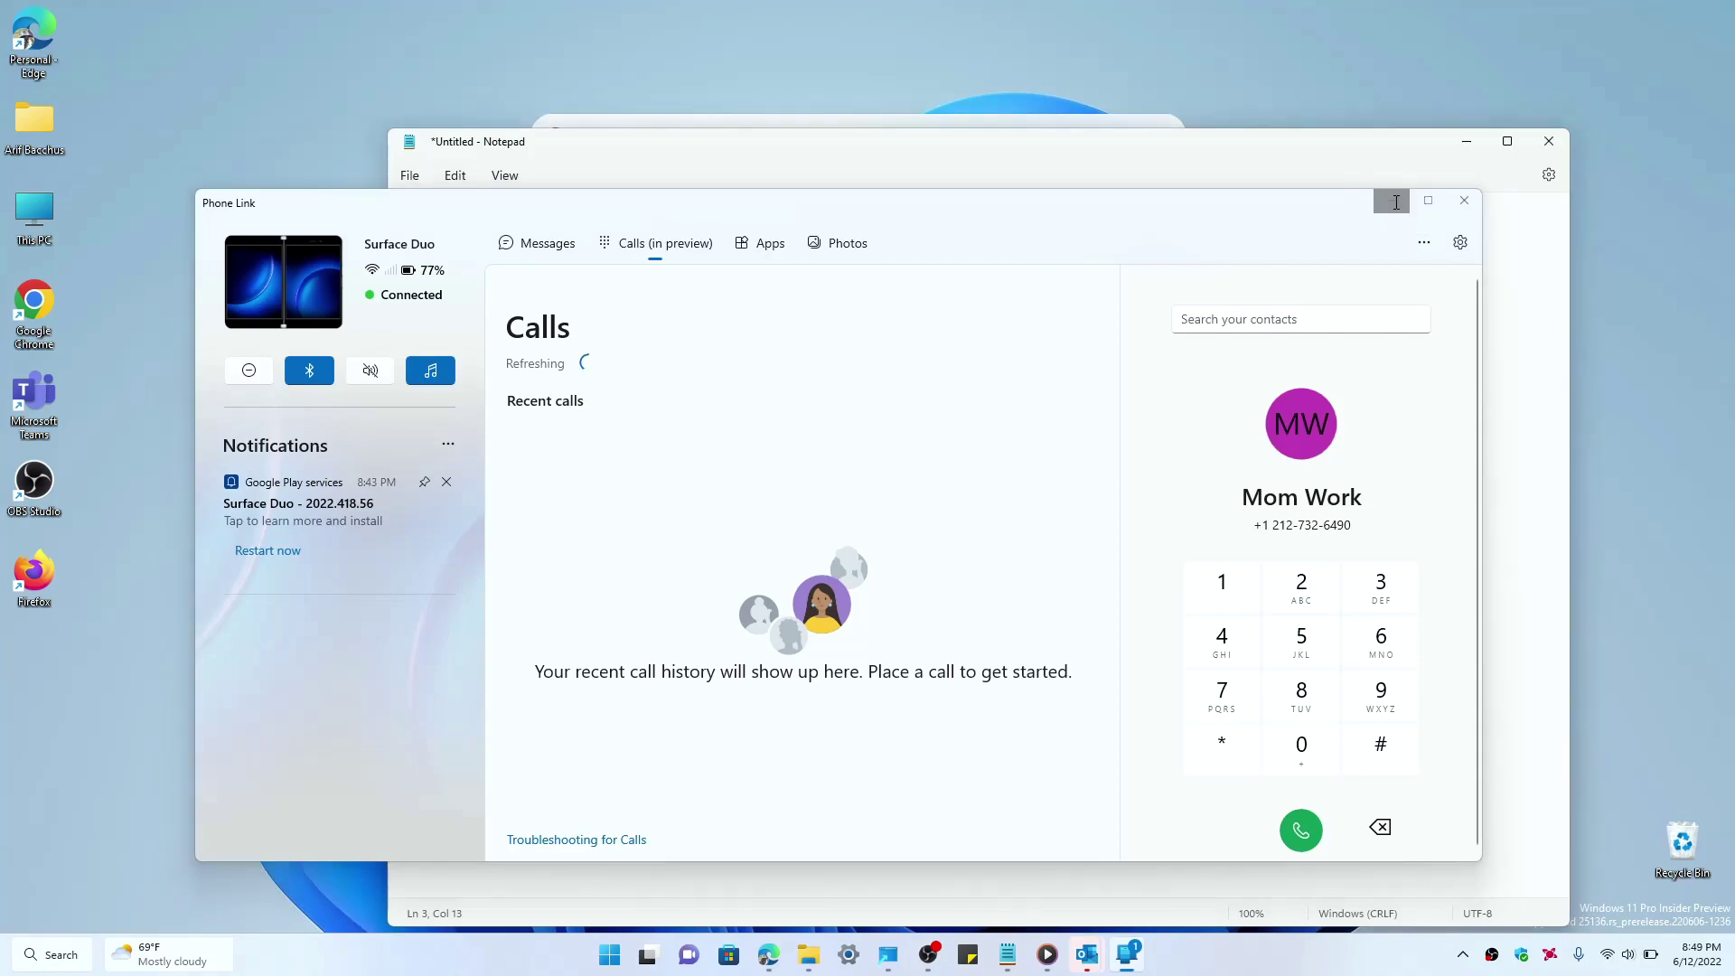
{"action": "left_click", "coordinate": [1008, 955]}
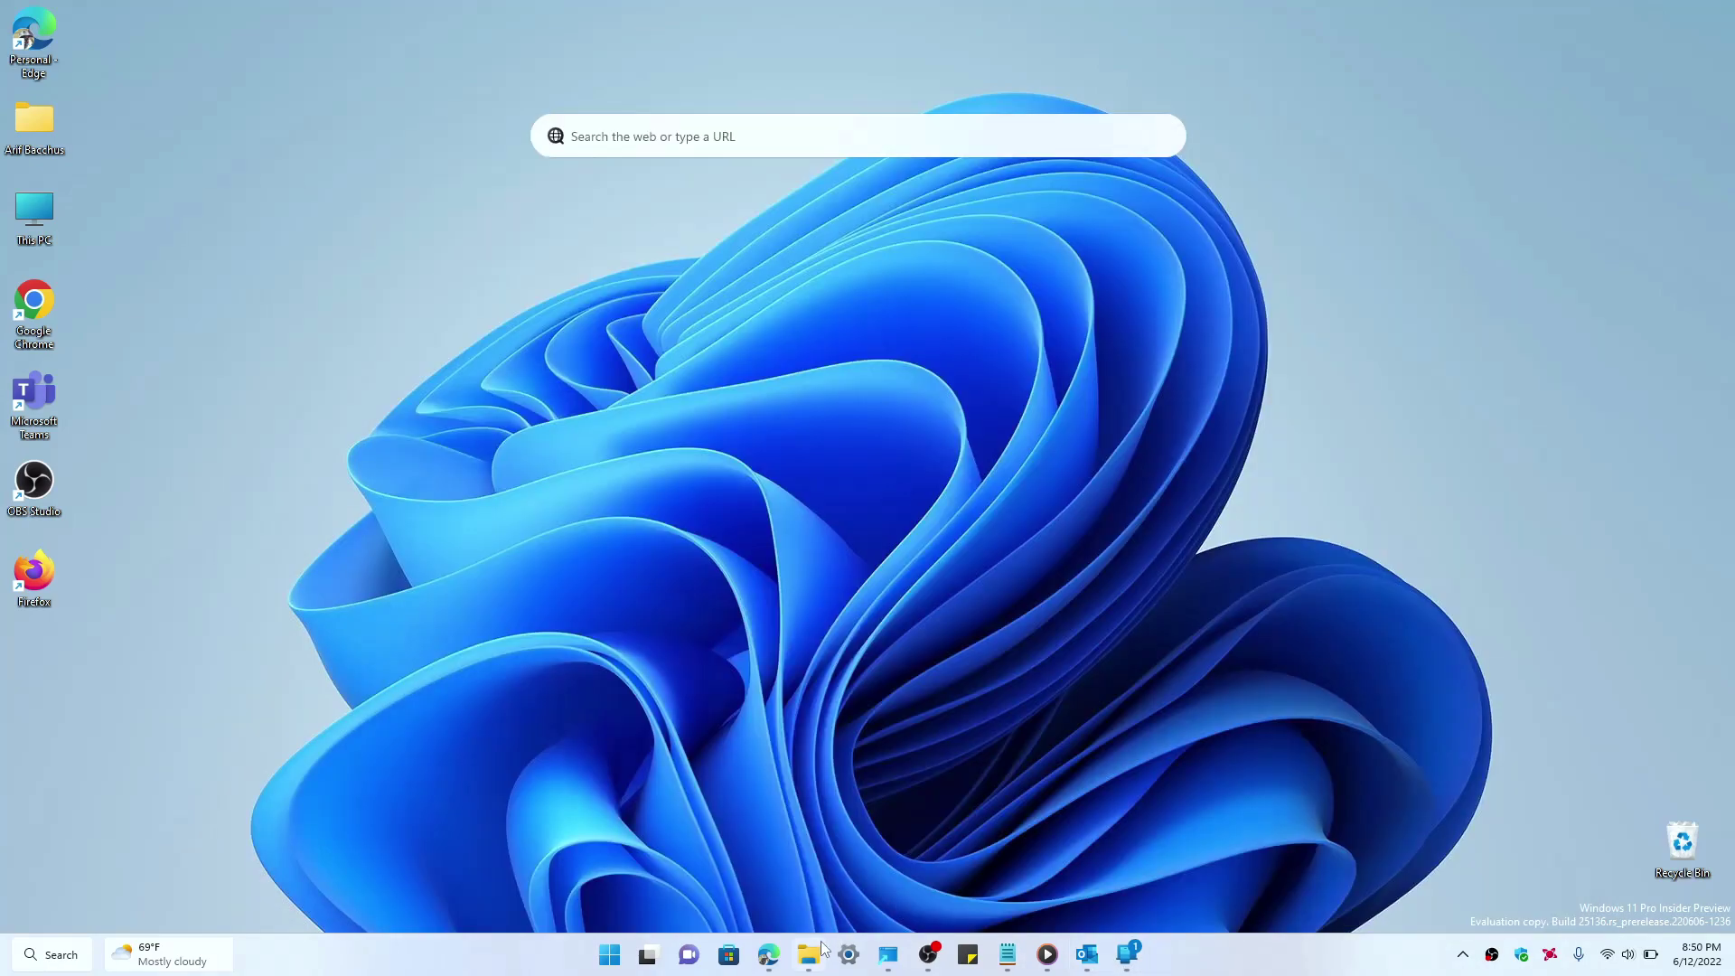
- Minimize File Explorer, restore Notepad, and copy the whole June 12th 2023 date line
{"action": "left_click", "coordinate": [808, 954]}
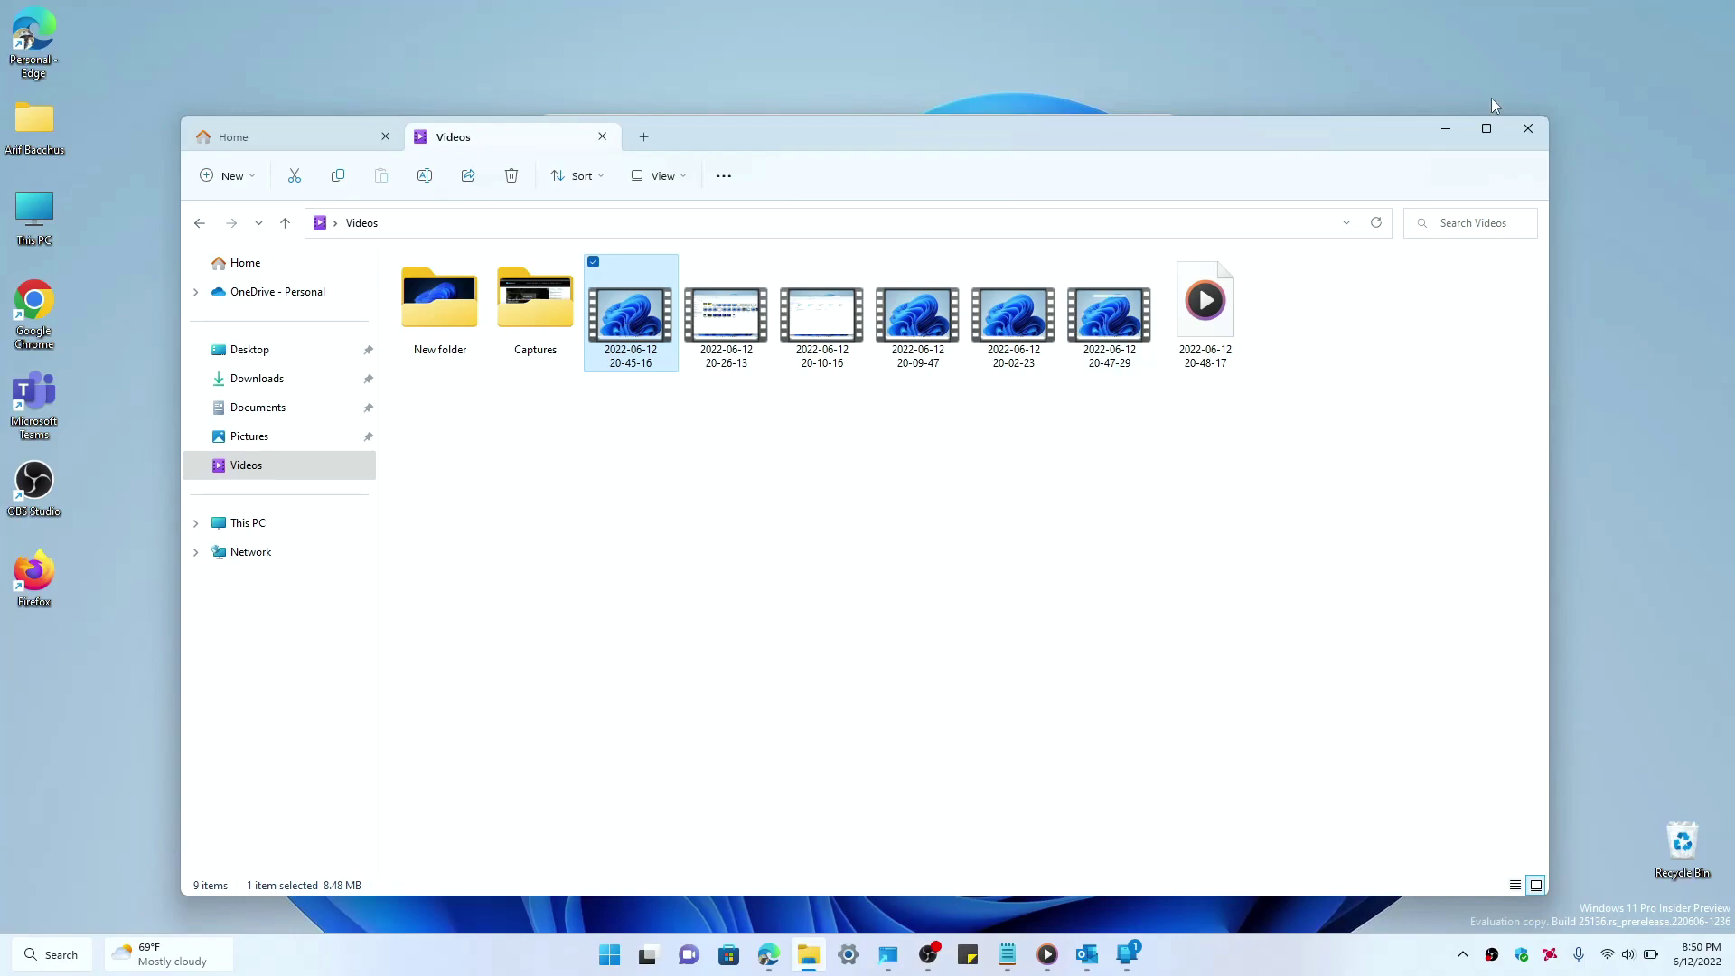
{"action": "left_click", "coordinate": [1445, 129]}
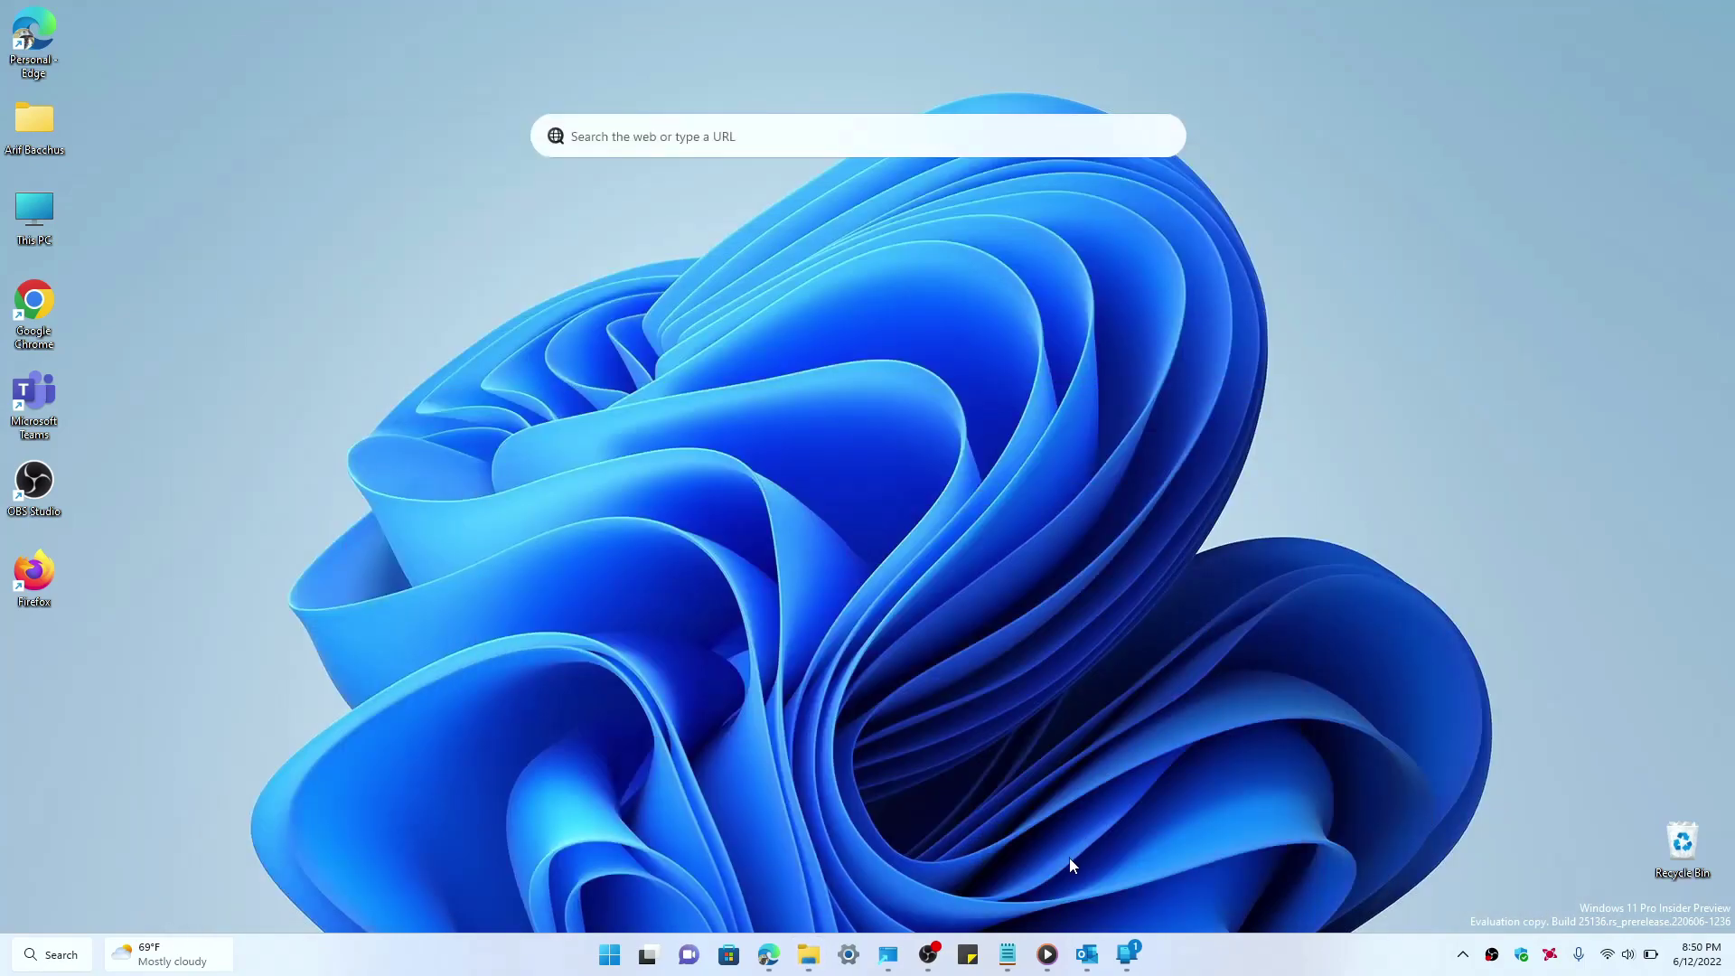
{"action": "left_click", "coordinate": [1007, 954]}
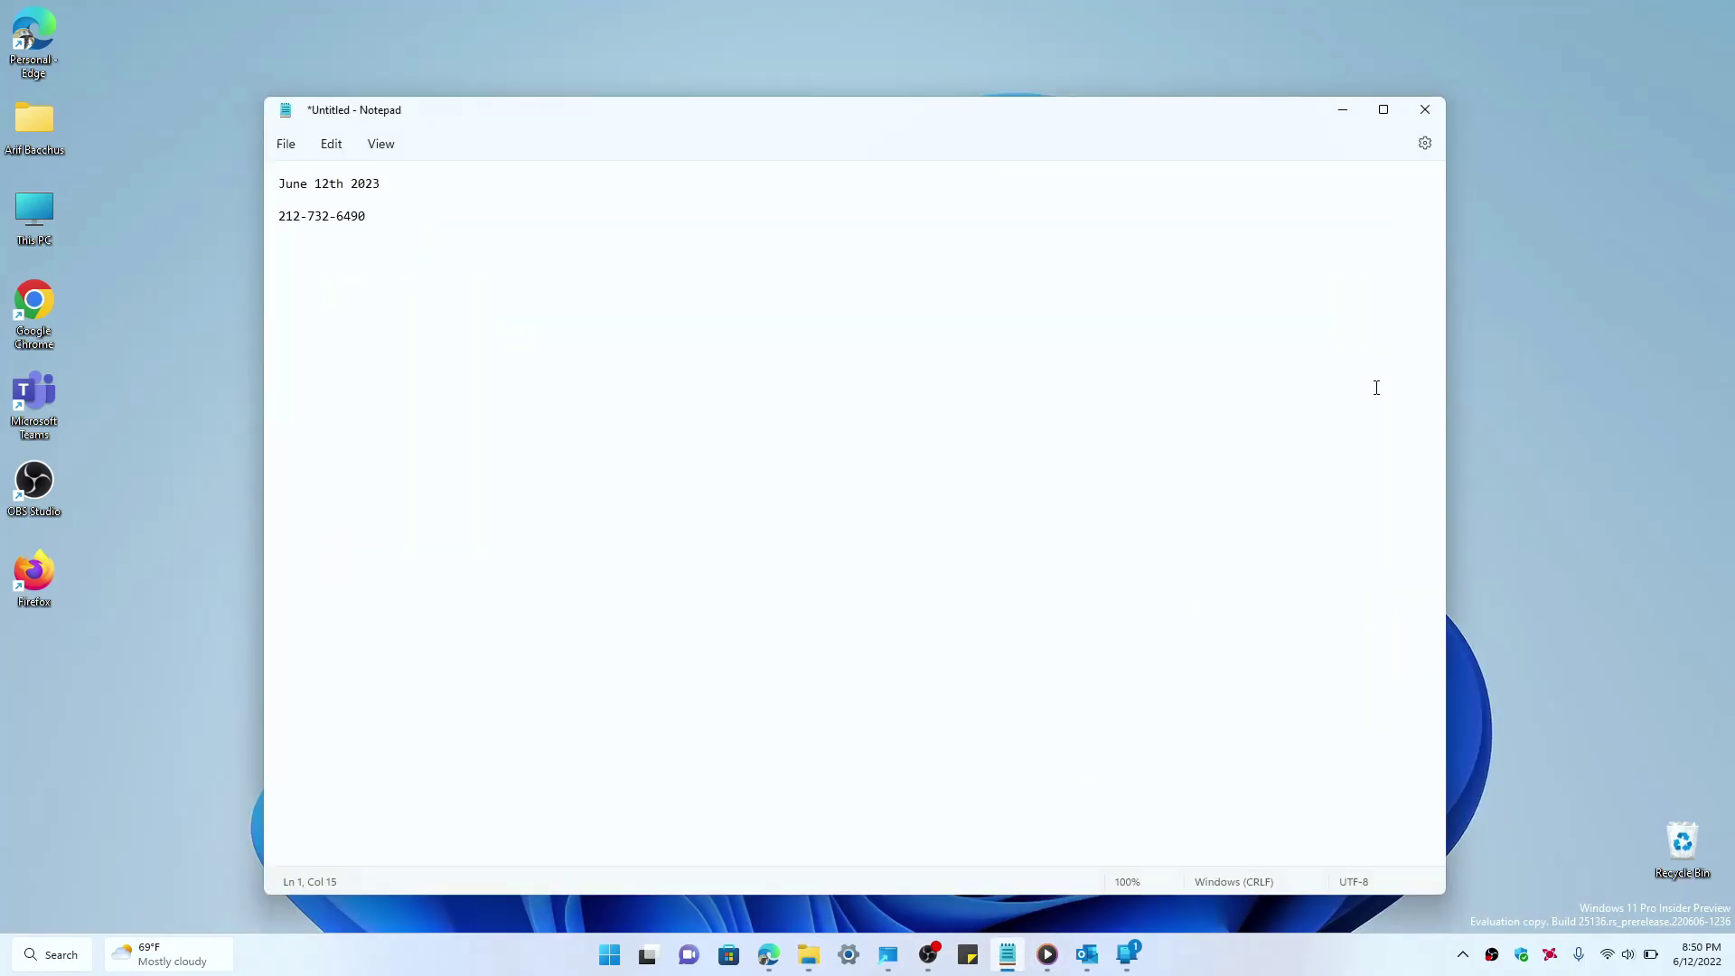
{"action": "key", "text": "Home"}
{"action": "key", "text": "shift+End"}
{"action": "key", "text": "ctrl+c"}
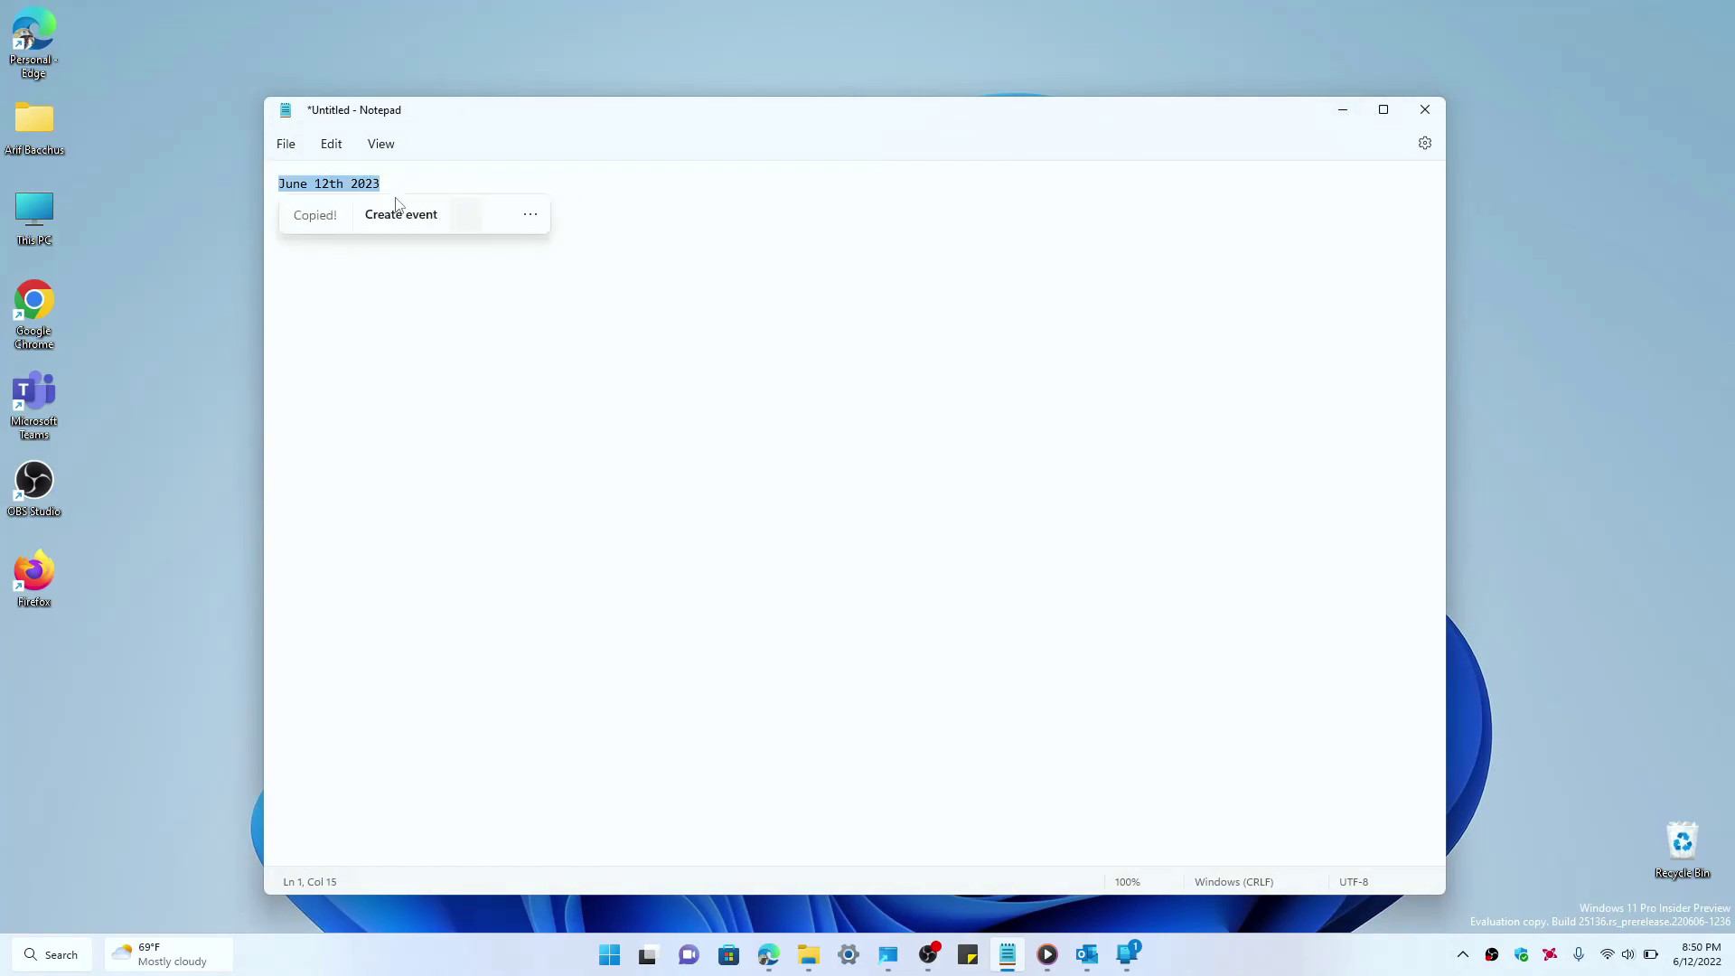